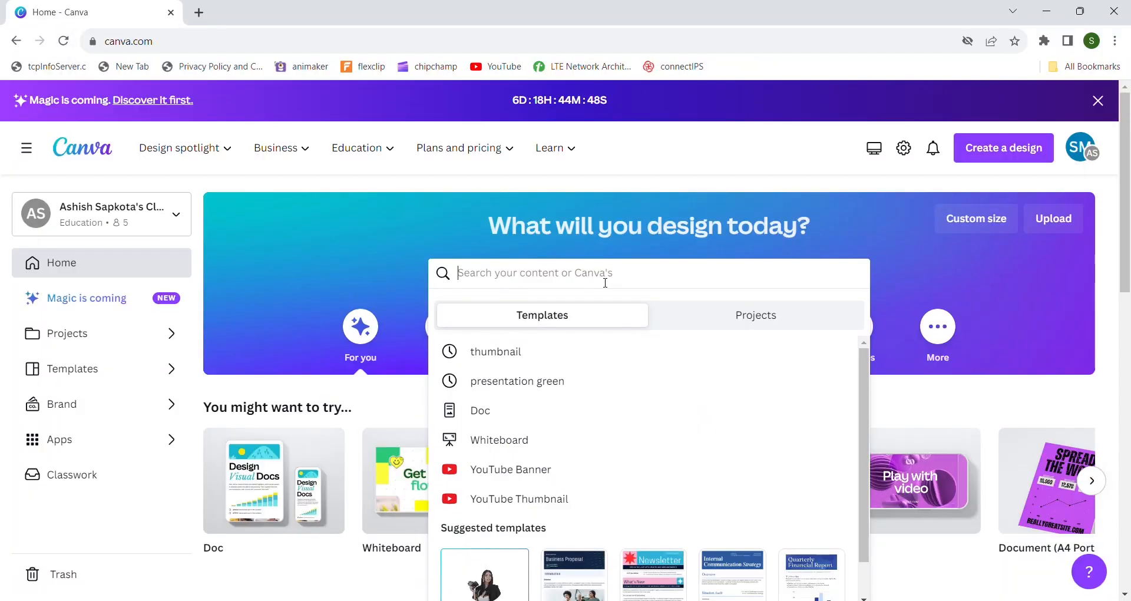
Search the templates for "thumbnail".
type("thumbnia")
key("BackSpace")
key("BackSpace")
type("ail")
key("Return")
Find the Purple Creative Livestream YouTube Thumbnail template in the results and start customizing it.
scroll(540, 360, "down", 2)
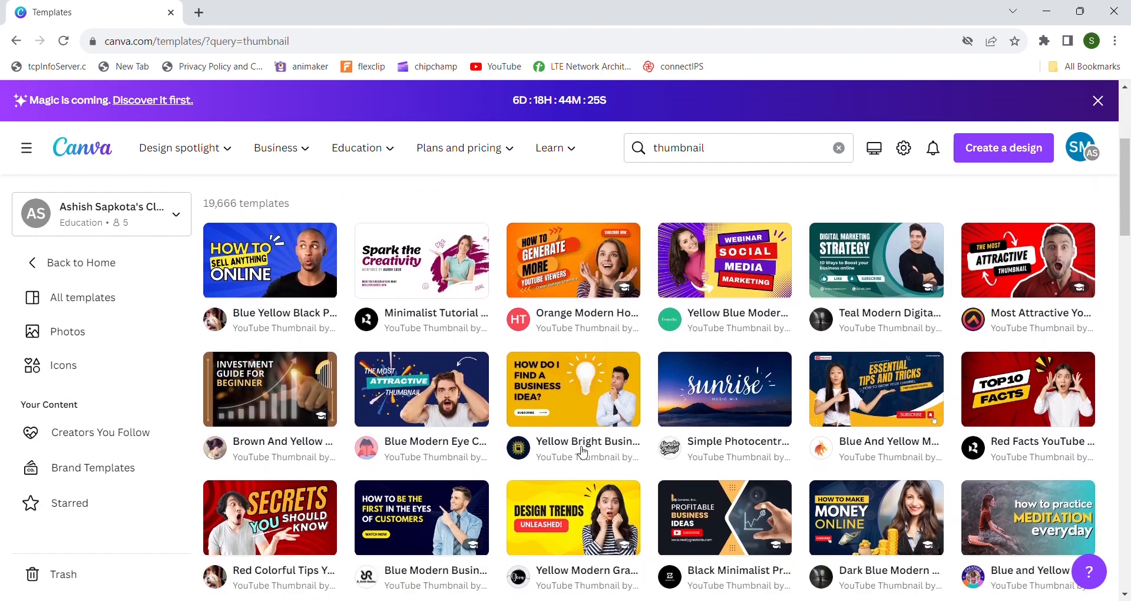
scroll(583, 451, "down", 6)
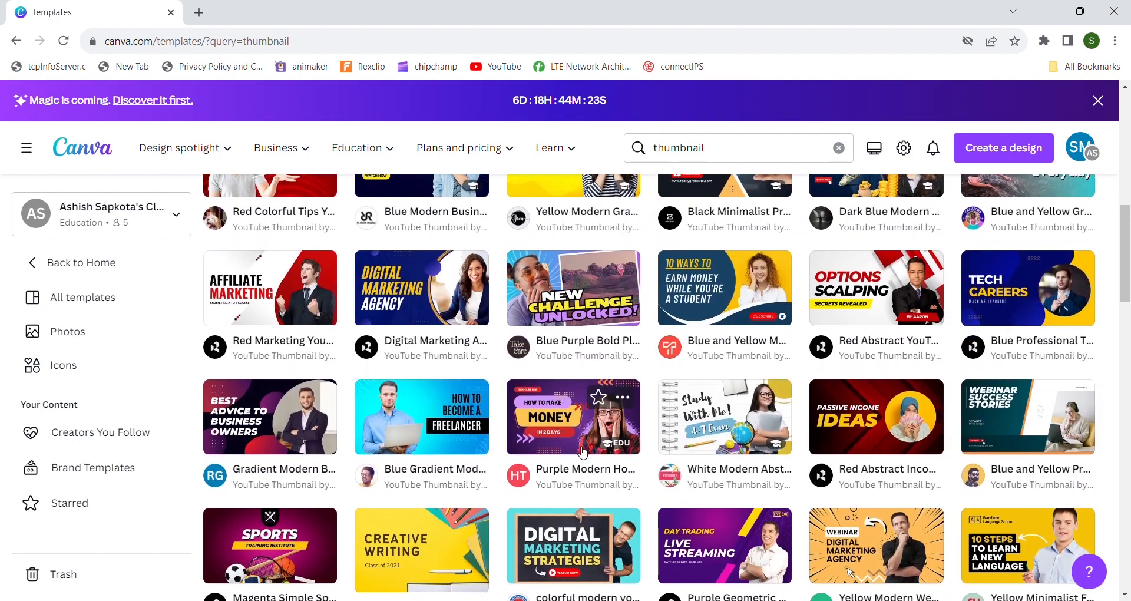
scroll(583, 452, "down", 5)
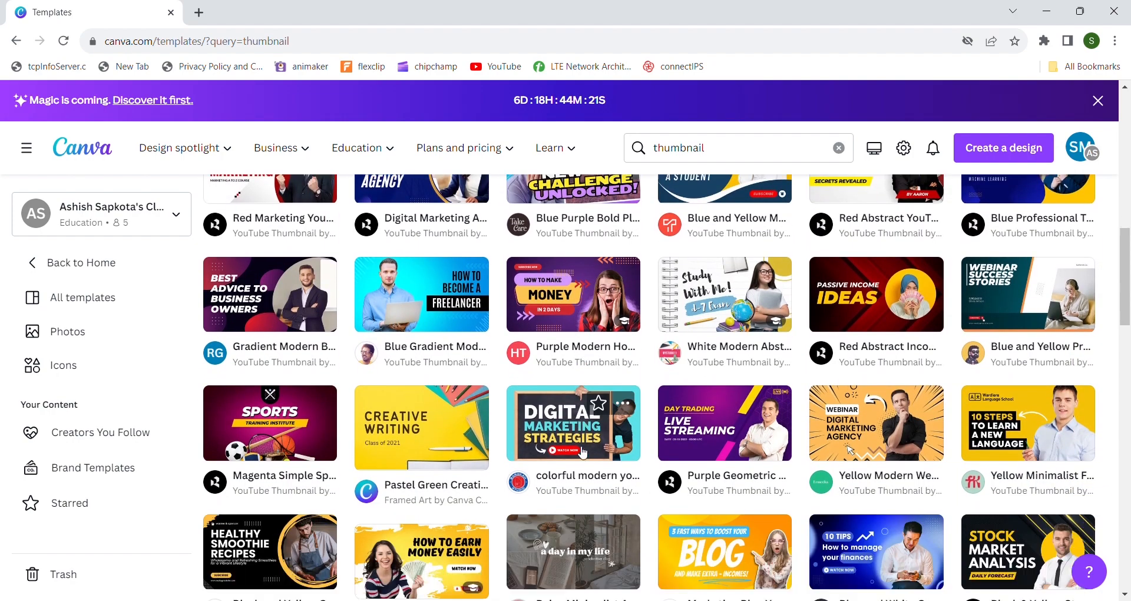
scroll(582, 452, "down", 10)
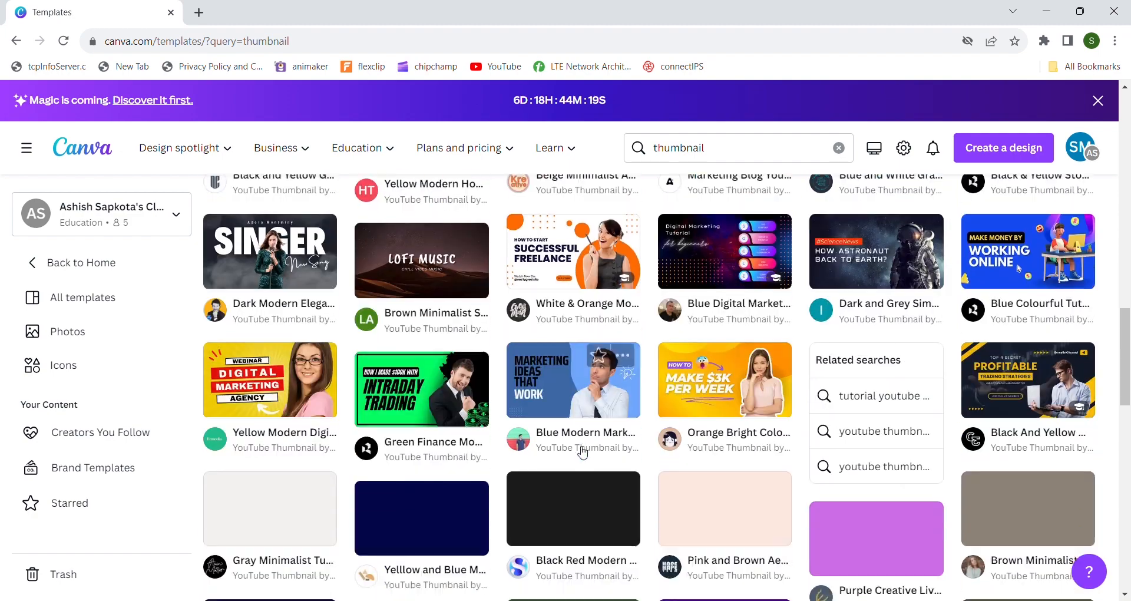
scroll(577, 446, "down", 4)
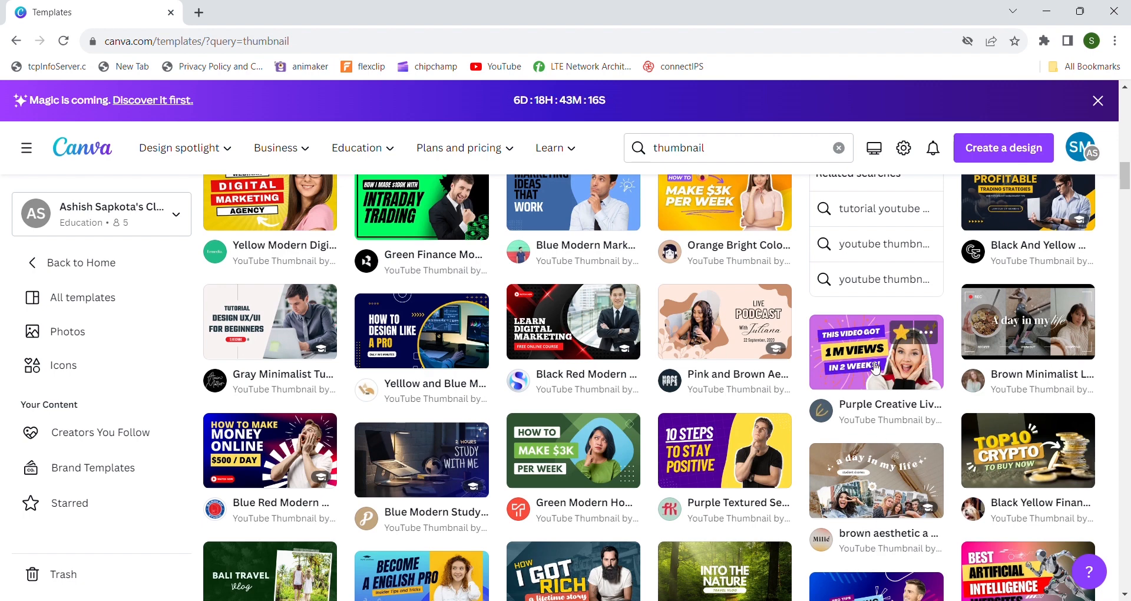
left_click(876, 368)
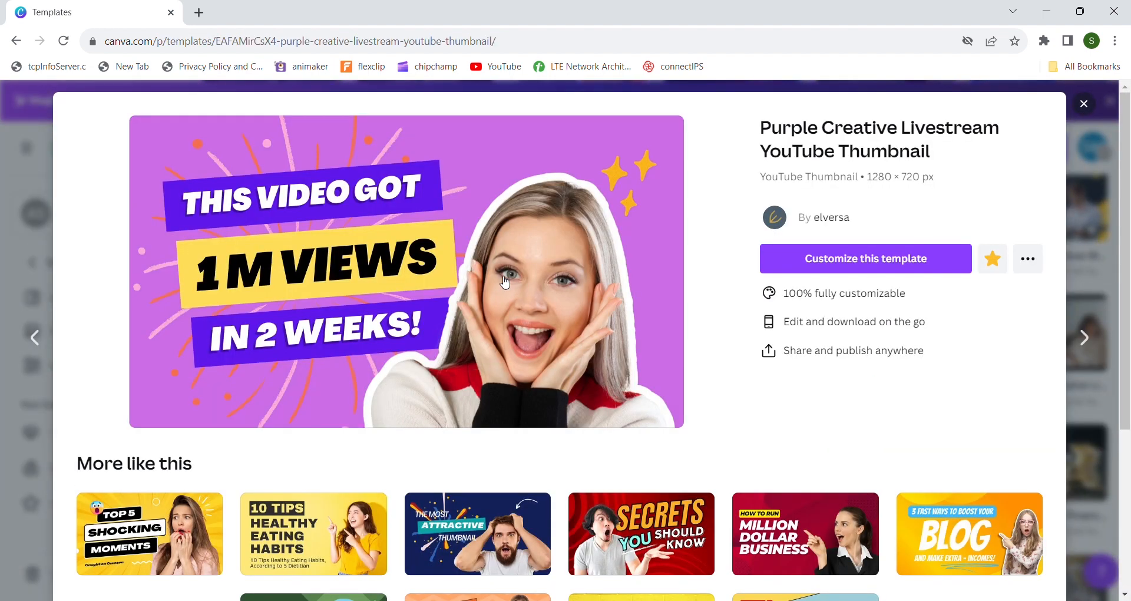
left_click(800, 262)
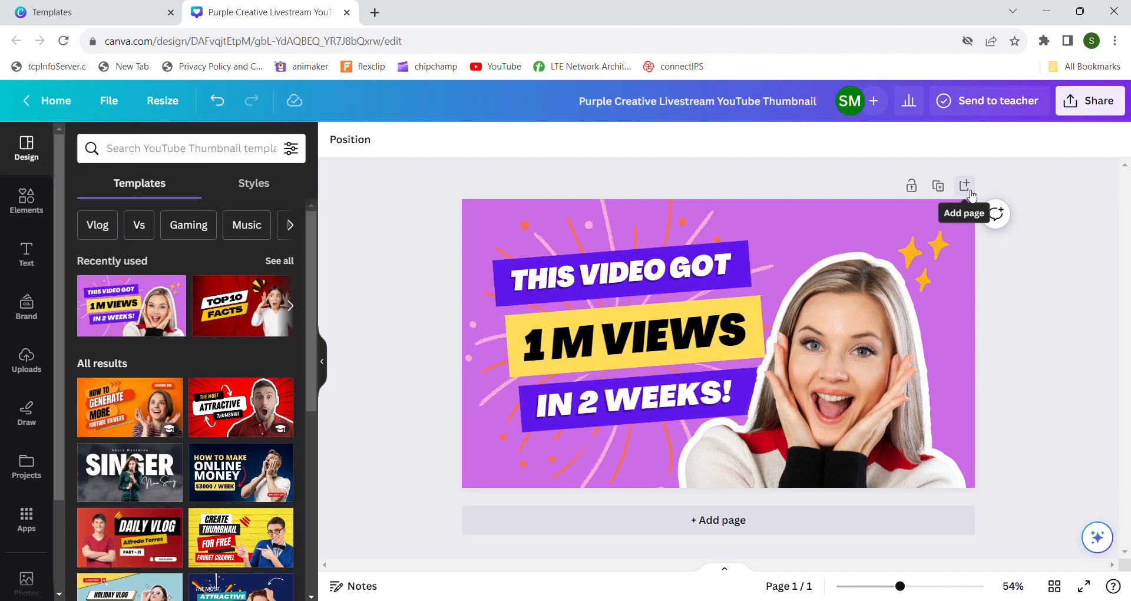
Add a blank second page and set its background to the first page's light purple, #CB6CE6.
left_click(967, 189)
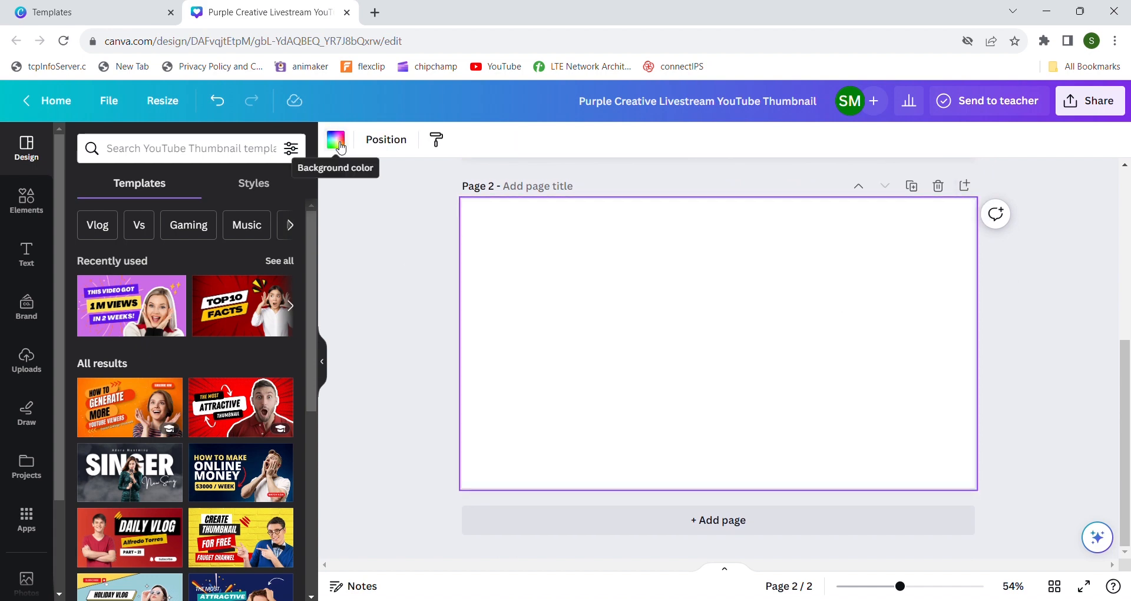
left_click(336, 140)
scroll(676, 339, "up", 3)
scroll(677, 339, "up", 3)
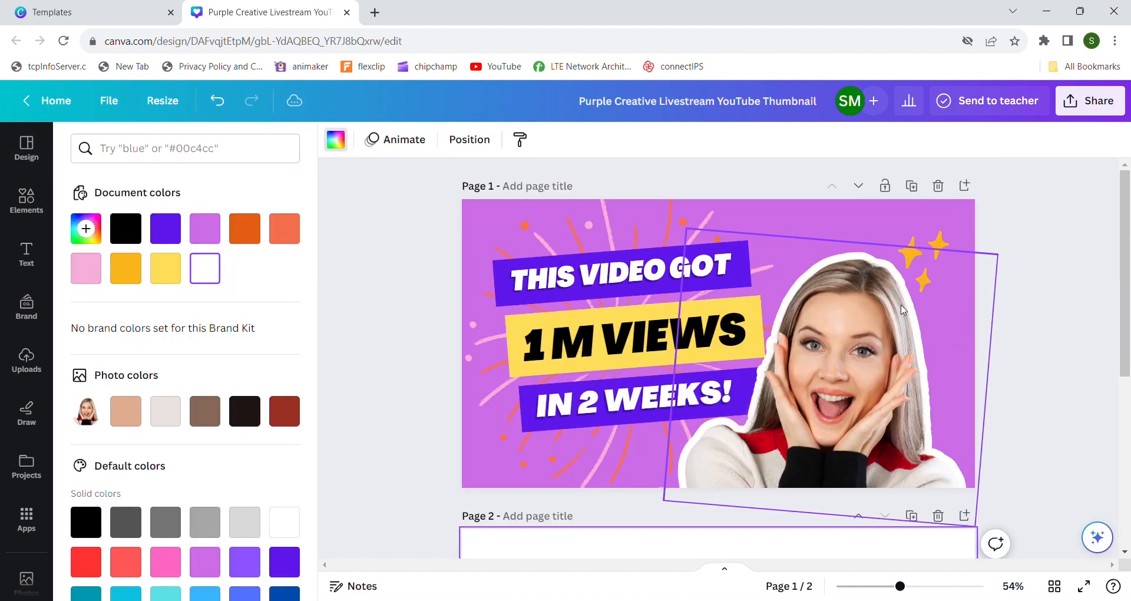
scroll(677, 339, "down", 5)
left_click(216, 233)
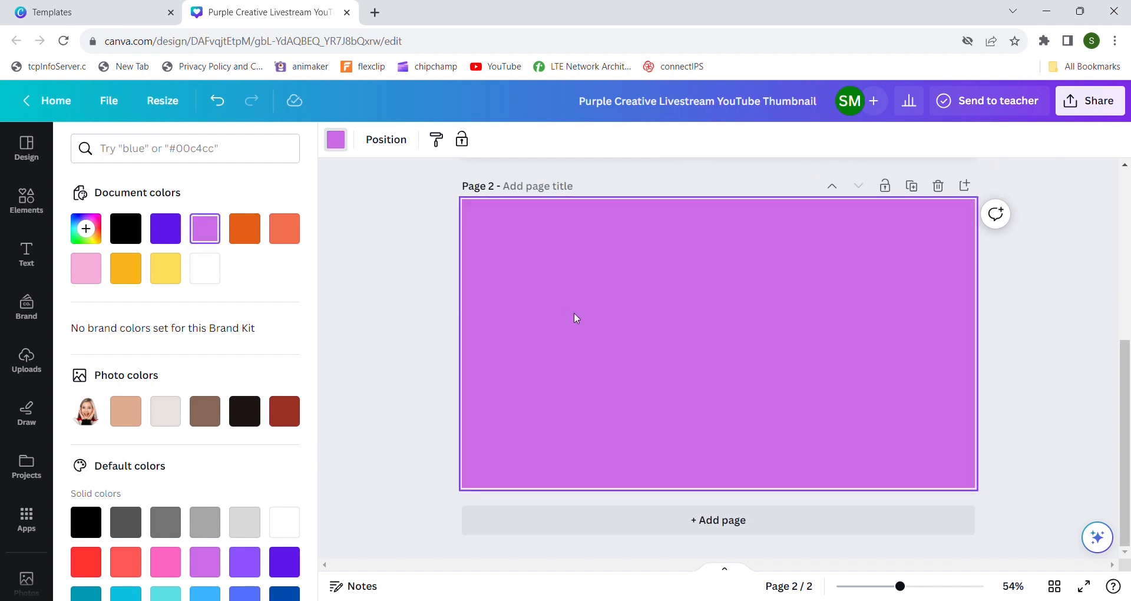
left_click(83, 229)
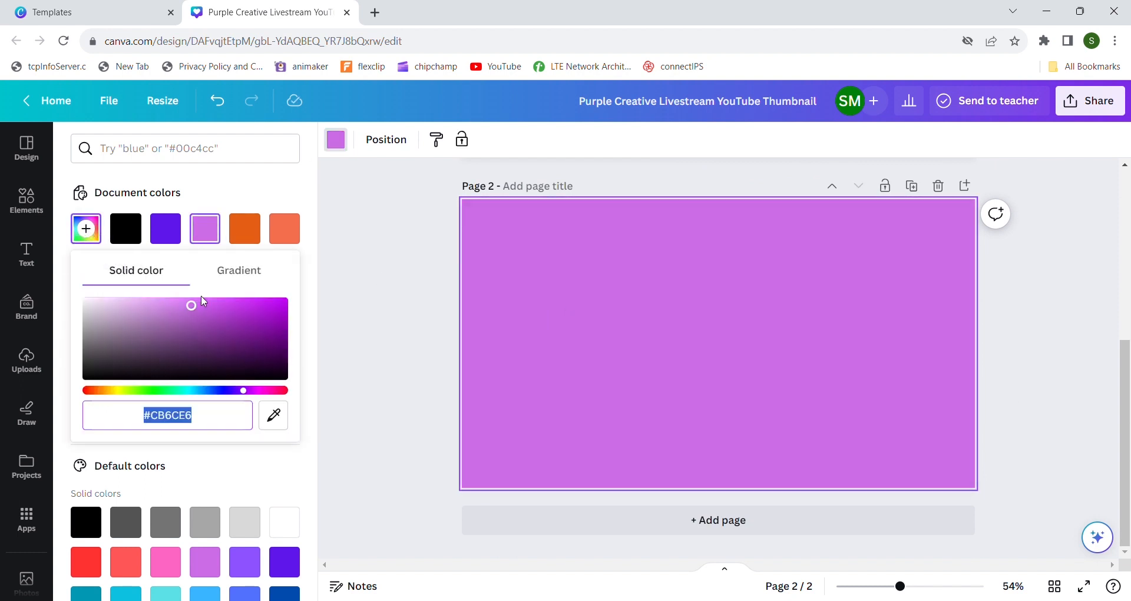
Add a heading reading "Most" to page 2 and place it in the upper-left part of the page.
left_click(26, 253)
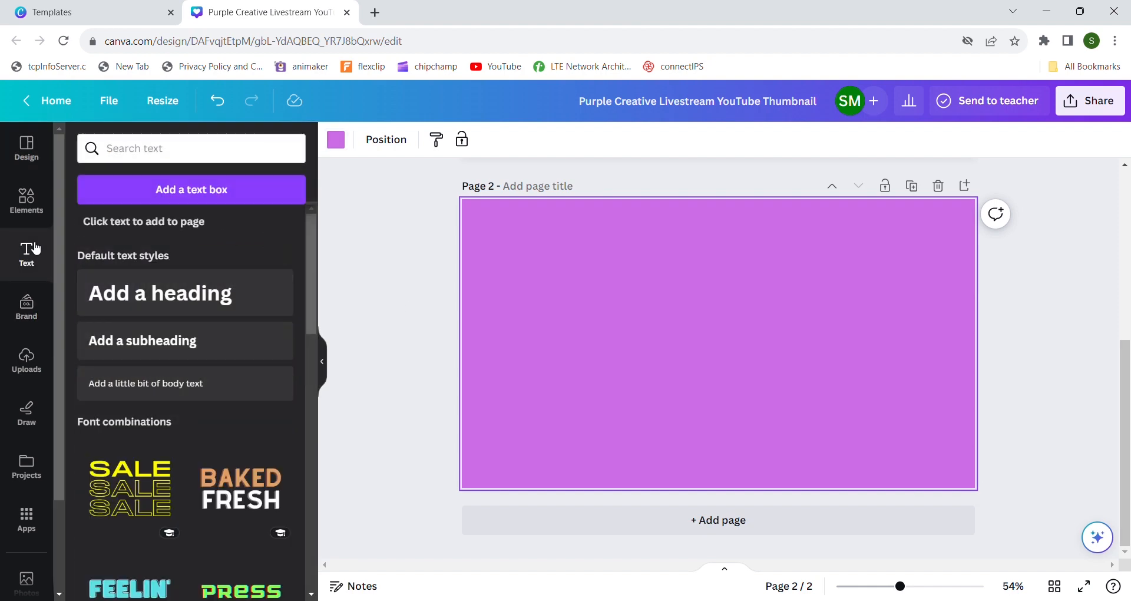
left_click(201, 302)
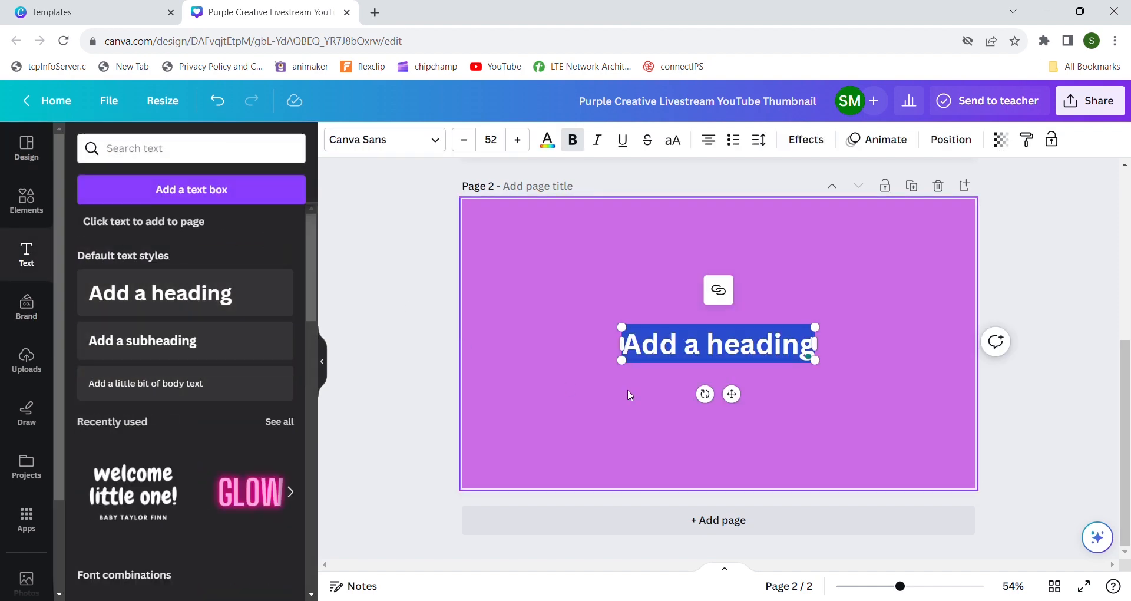
scroll(568, 382, "up", 5)
scroll(568, 382, "down", 1)
scroll(569, 383, "down", 2)
type("Most")
left_click(677, 389)
left_click_drag(723, 436, 607, 368)
Duplicate the "Most" heading, place the copy just below it and change its text to "Amazing".
key("ctrl+d")
left_click_drag(579, 419, 622, 420)
type("Amazing")
left_click(707, 407)
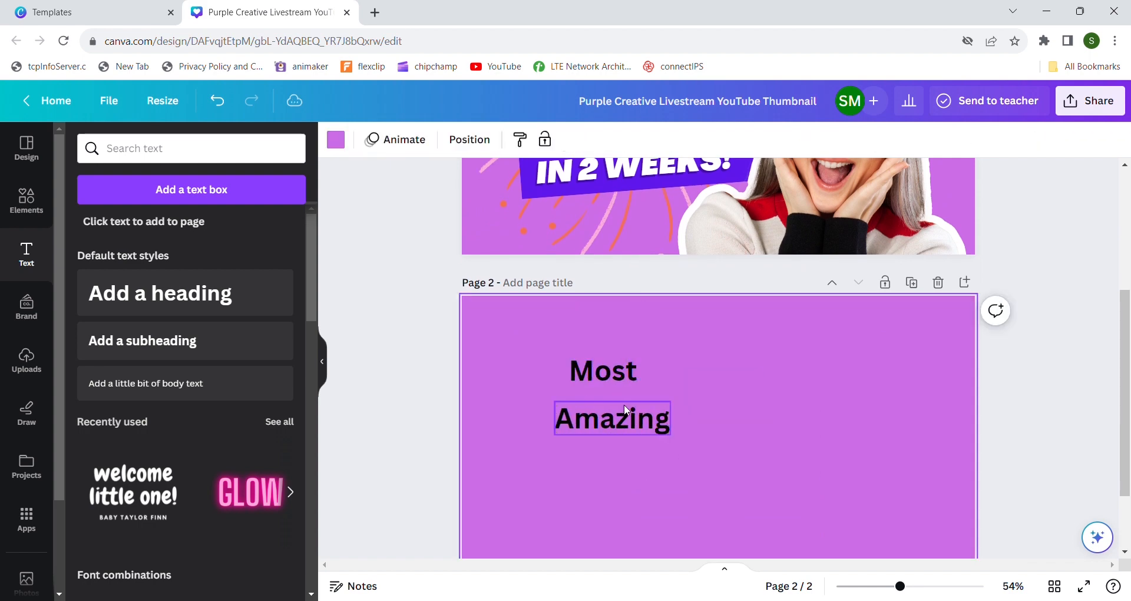
Make another copy of the heading, place it below "Amazing" and change its text to "Thumbnail".
scroll(624, 406, "down", 2)
left_click(606, 290)
key("ctrl+d")
double_click(627, 422)
left_click_drag(616, 301, 642, 391)
type("Thumbnail")
Format the "Most" heading in the Agrandir Narrow font with uppercase letters and italics.
left_click(606, 290)
mouse_move(606, 289)
left_mouse_down()
mouse_move(557, 297)
mouse_move(607, 296)
left_mouse_up()
scroll(606, 296, "up", 5)
scroll(619, 180, "down", 3)
left_click(385, 139)
left_click(222, 326)
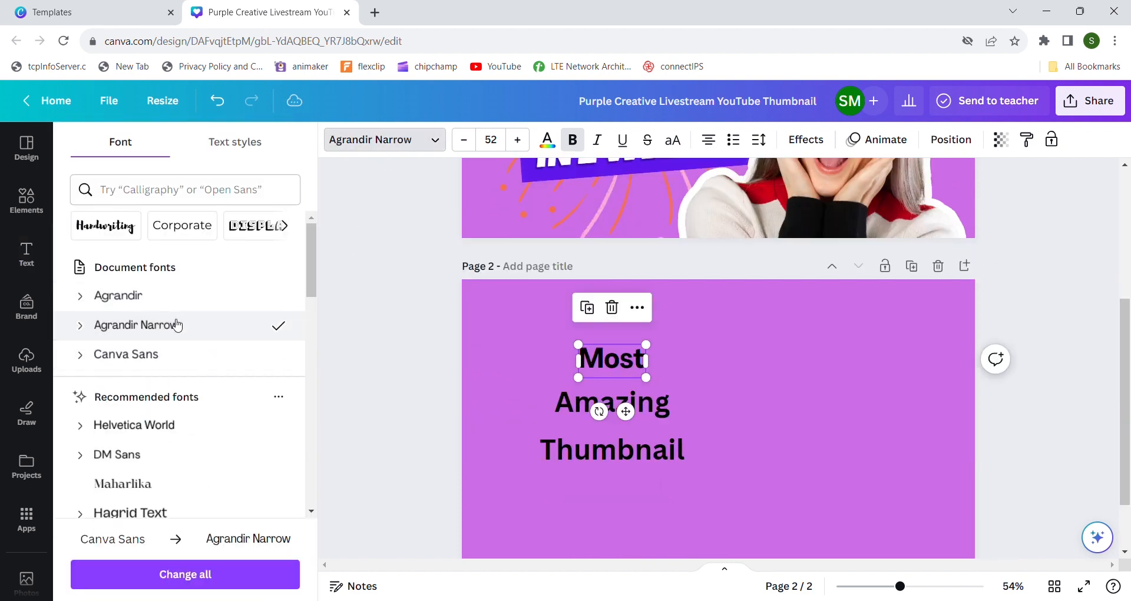
scroll(611, 274, "up", 4)
scroll(610, 274, "down", 1)
left_click(610, 274)
scroll(611, 274, "down", 2)
left_click(599, 466)
scroll(600, 465, "down", 3)
left_click(678, 143)
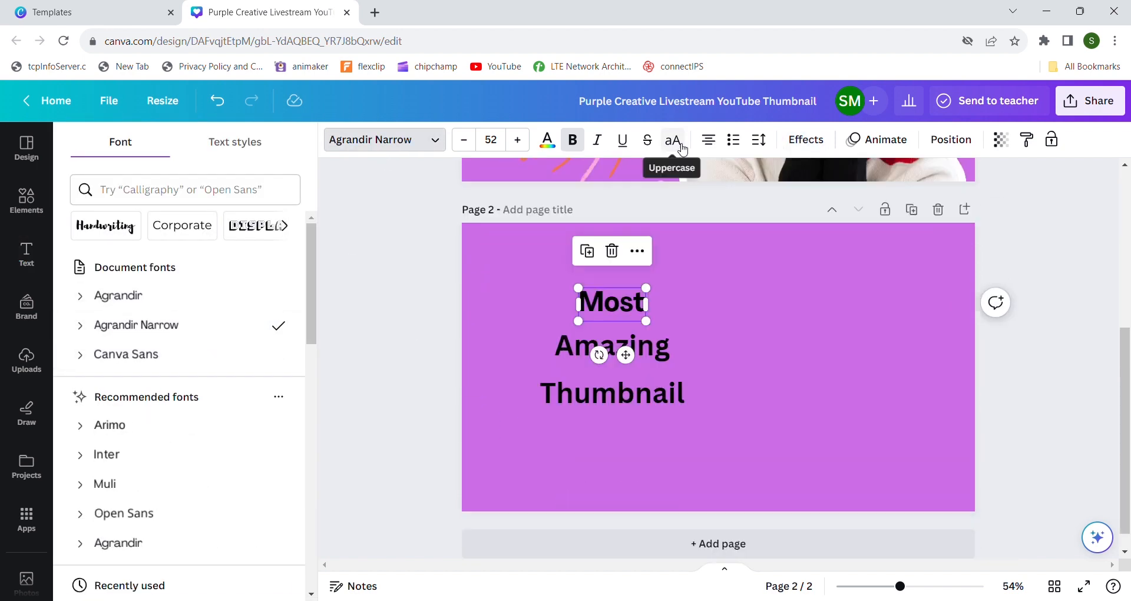
left_click(596, 140)
Change the MOST heading's text color to white.
left_click(553, 146)
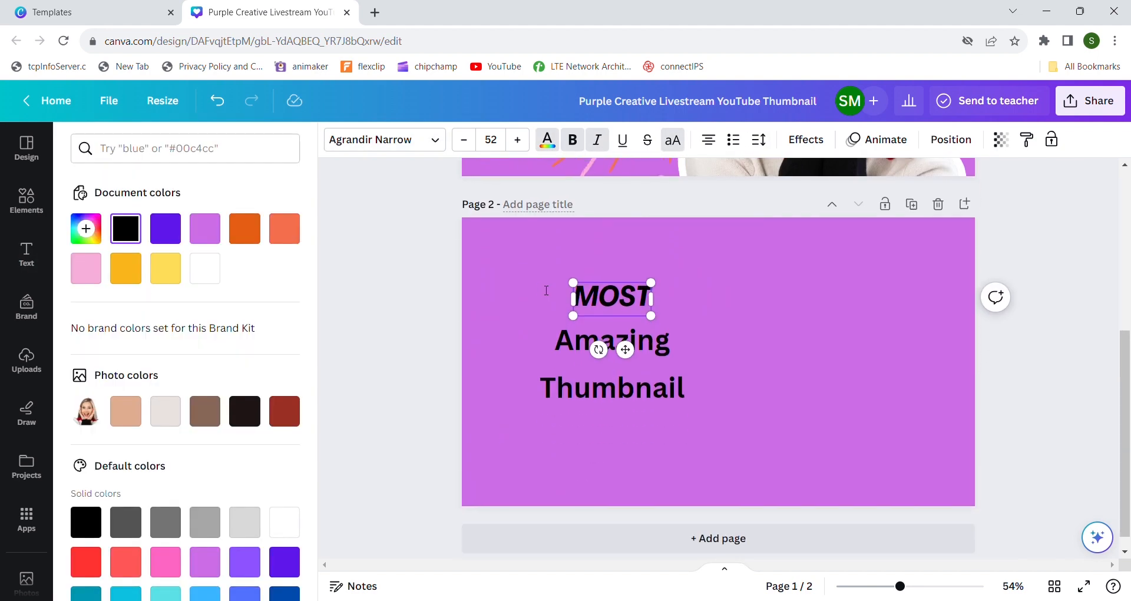
left_click(204, 268)
left_click(695, 259)
Apply the Shadow effect to the MOST heading and color the shadow with the document's deep blue-violet.
left_click(610, 294)
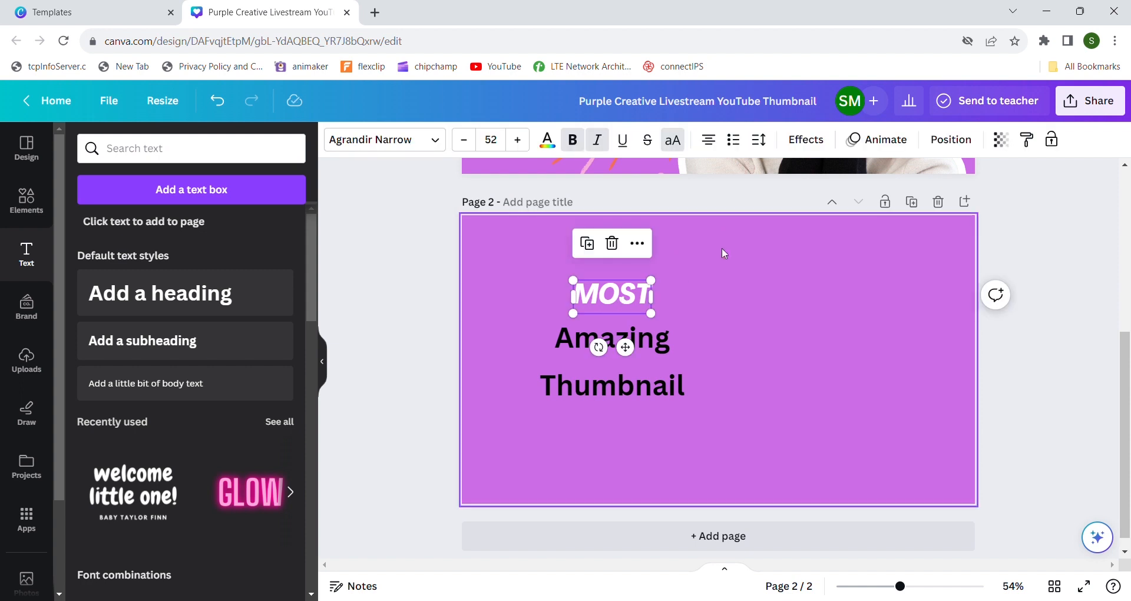
left_click(806, 139)
left_click(193, 269)
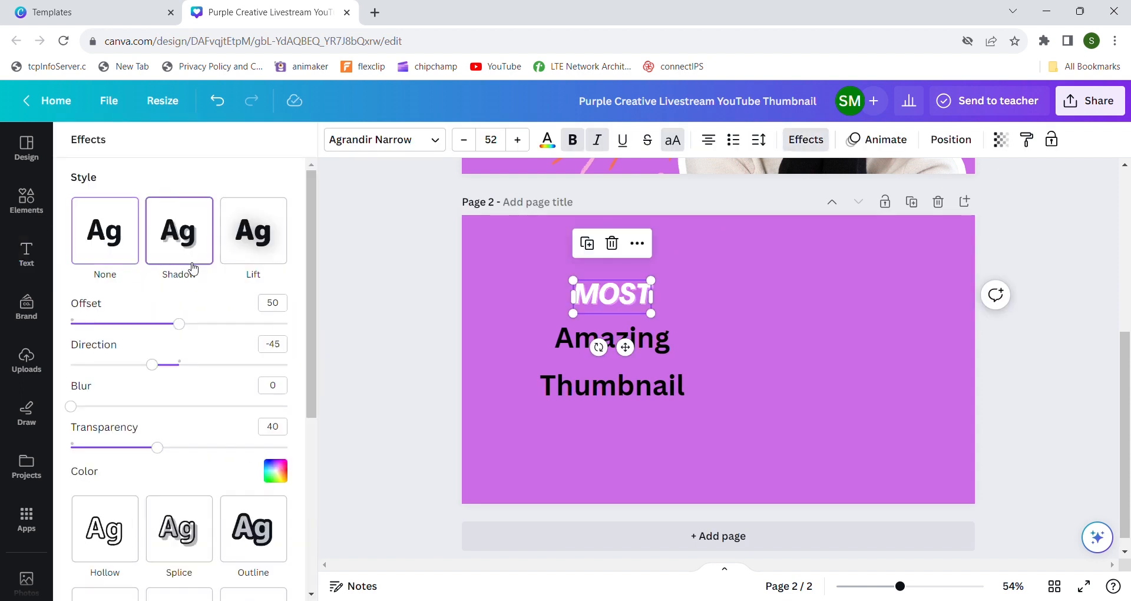
left_click(283, 474)
left_click(154, 306)
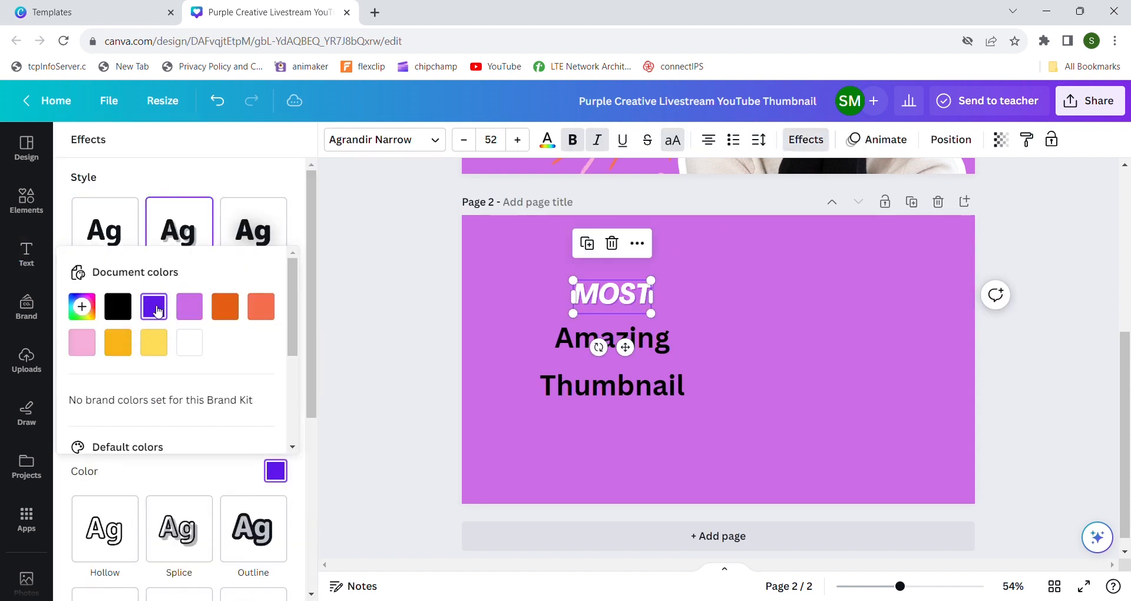
left_click(221, 153)
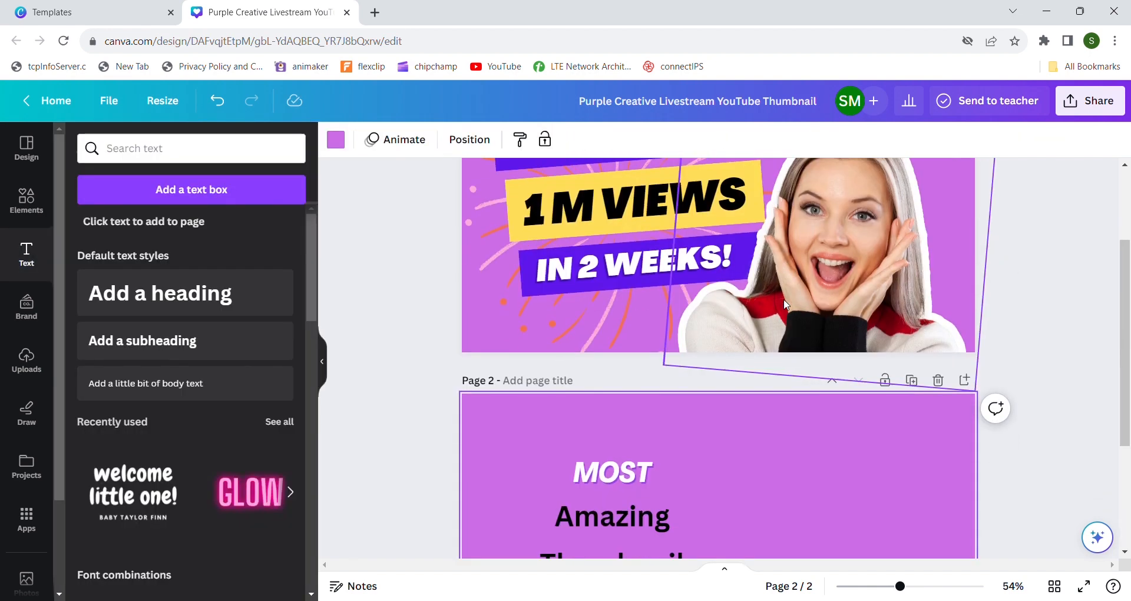
Move the Amazing and Thumbnail headings together toward the page's lower right, and shift MOST slightly down and left.
scroll(683, 265, "down", 3)
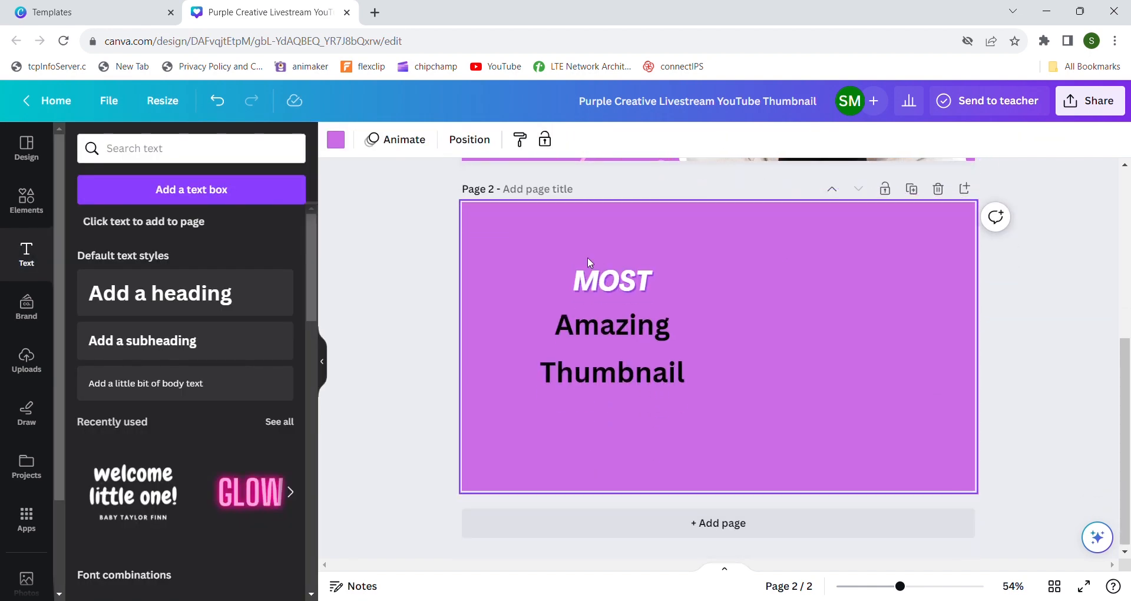
left_click(607, 281)
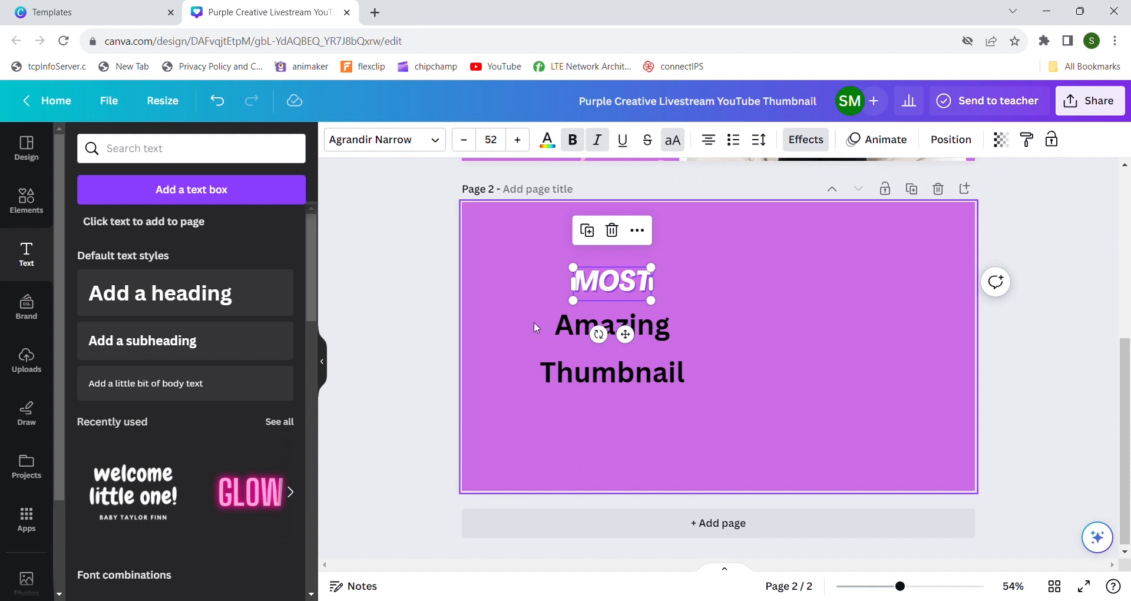
left_click_drag(509, 327, 590, 370)
left_click_drag(588, 325, 723, 364)
left_click(673, 297)
left_click_drag(647, 281, 610, 301)
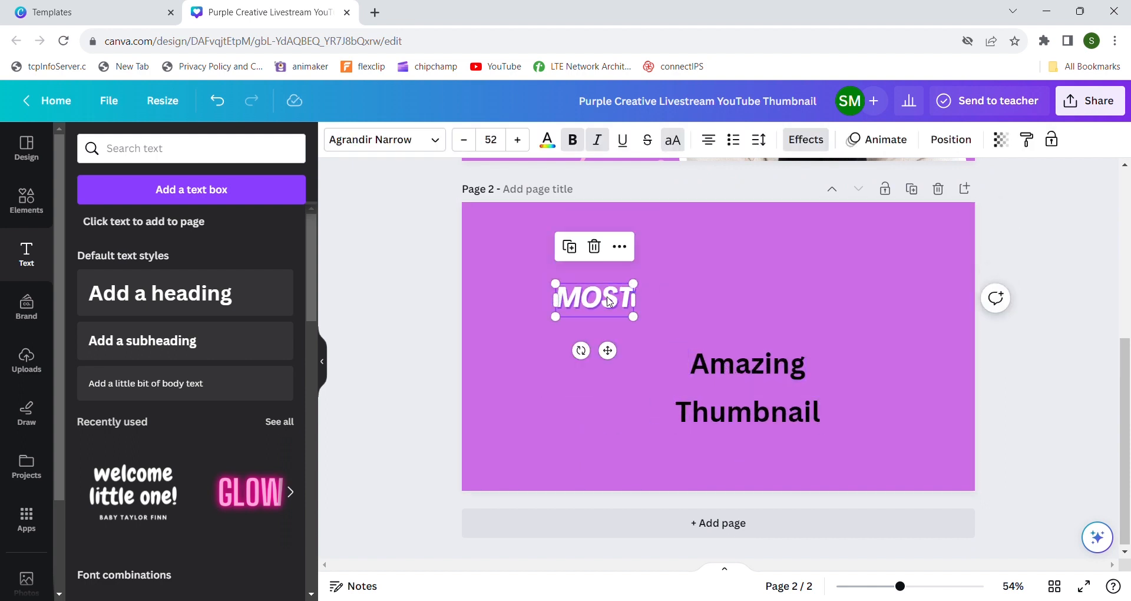
left_click(677, 277)
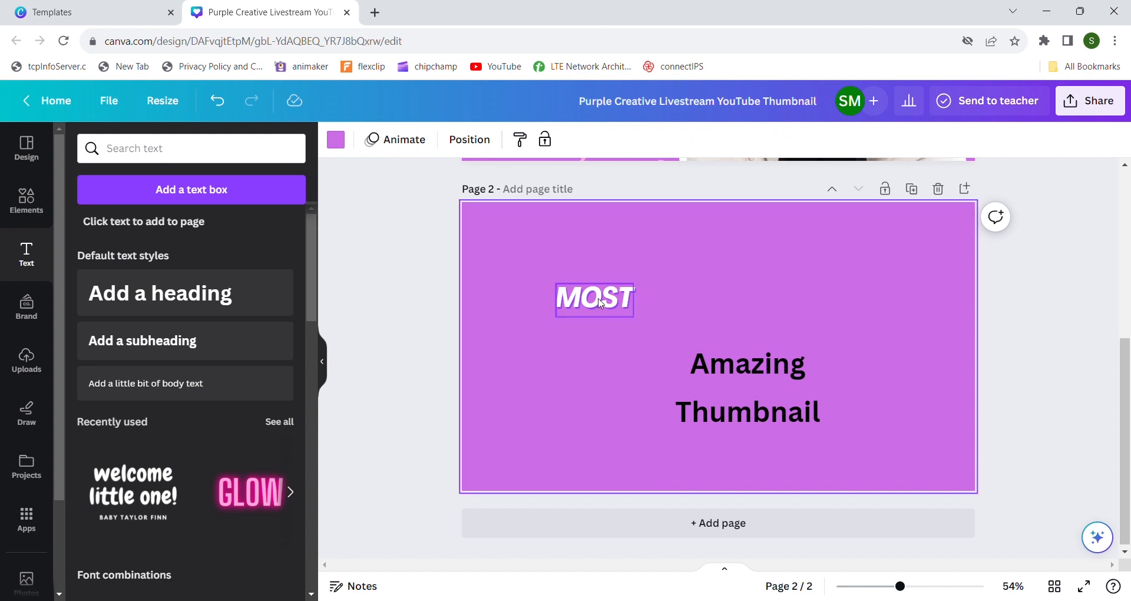
Add a rectangle shape from the elements and position it at the MOST heading.
left_click(27, 200)
left_click(187, 147)
type("rec")
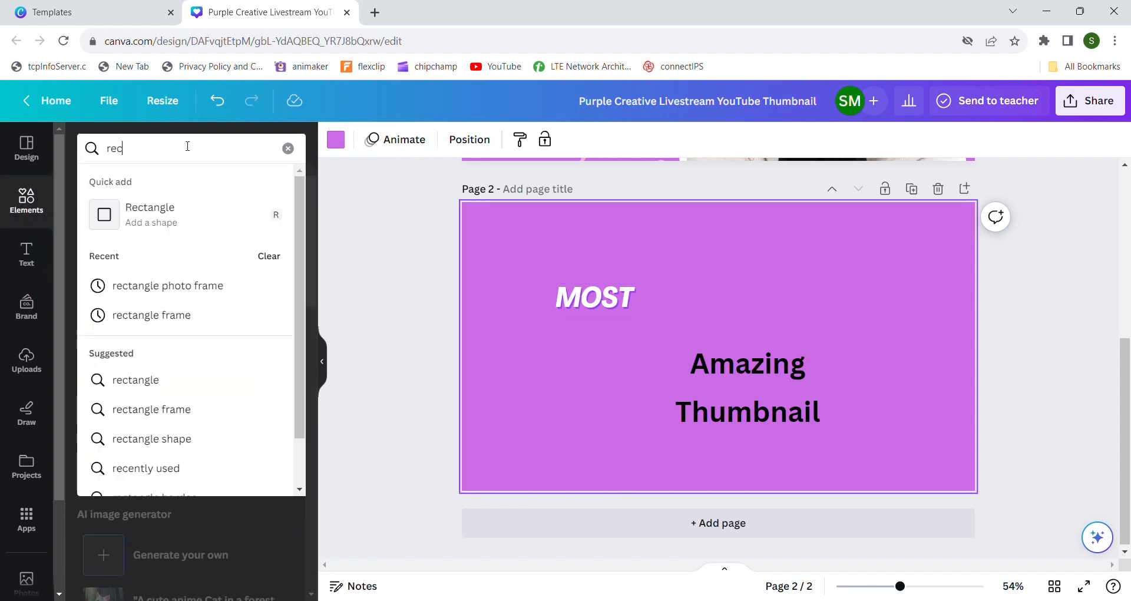
left_click(178, 211)
left_click_drag(705, 333, 584, 298)
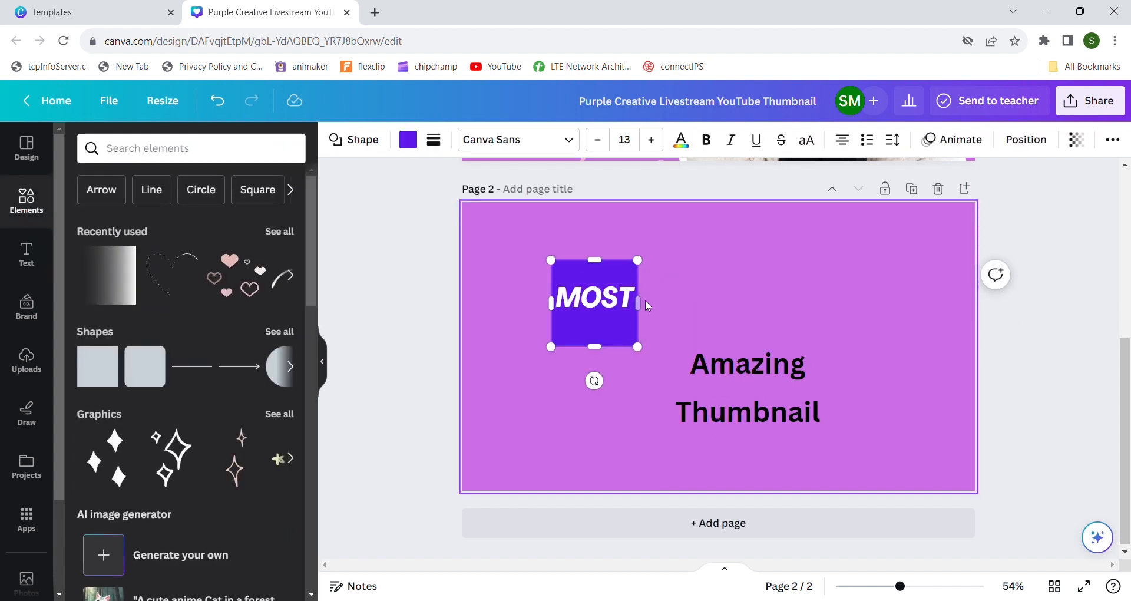
Resize the rectangle into a low, wide banner that closely frames the MOST heading, keeping its blue-violet fill.
left_click_drag(594, 345, 596, 318)
left_click_drag(552, 288, 533, 289)
left_click_drag(590, 261, 591, 275)
left_click_drag(639, 297, 649, 299)
left_click(412, 143)
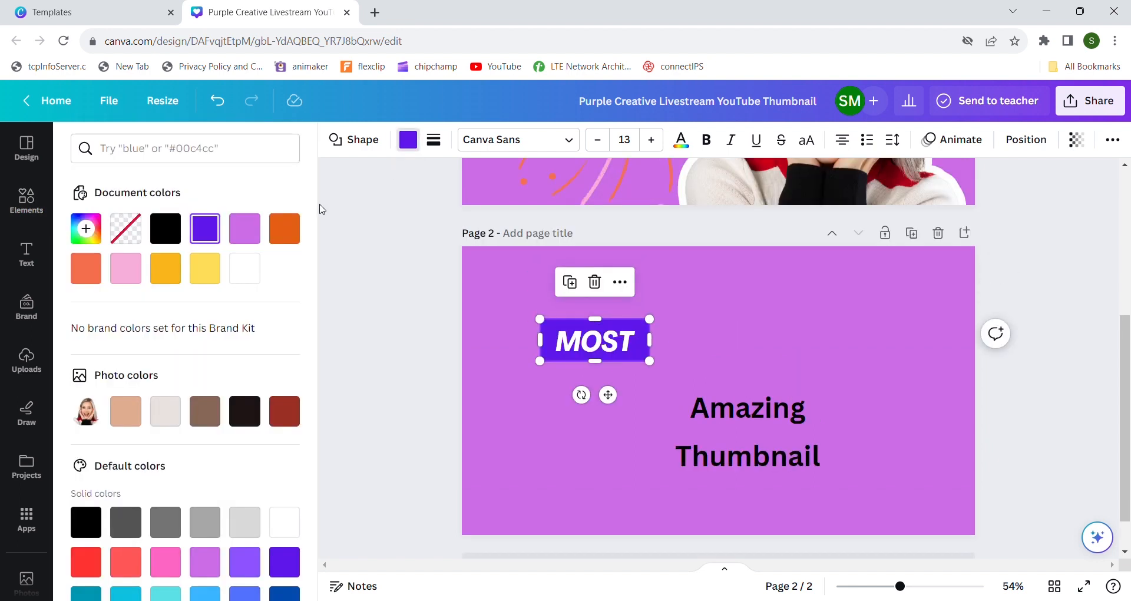
left_click(590, 364)
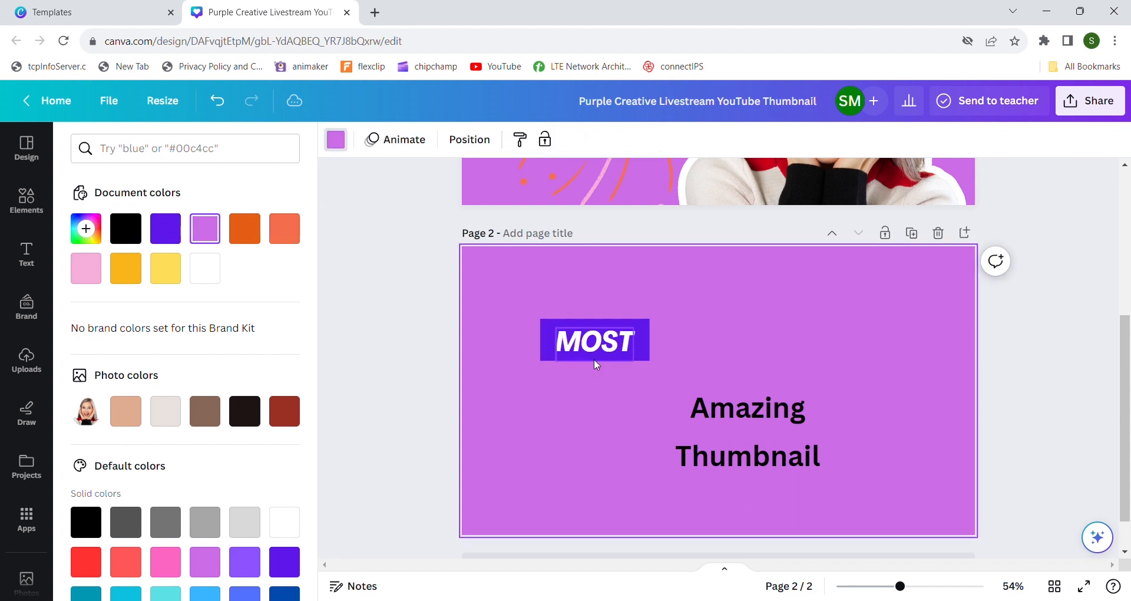
Bring the banner rectangle forward one level and send it backward again behind the MOST text.
left_click(635, 341)
left_click(1026, 140)
left_click(83, 177)
left_click(234, 177)
left_click(550, 497)
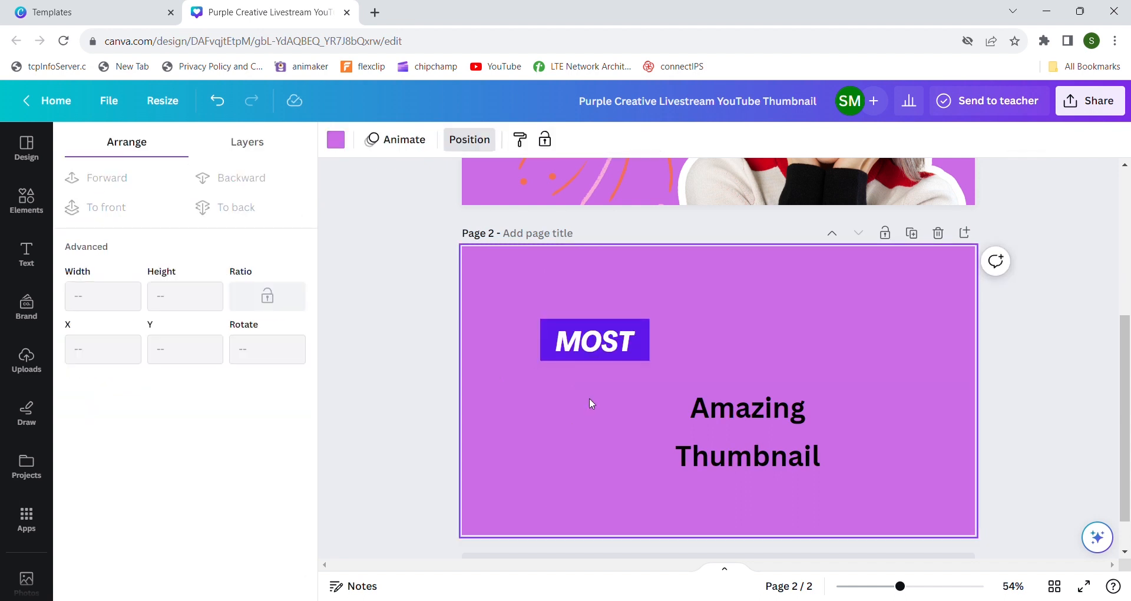
Copy the MOST heading's style onto the Amazing heading and make its text black.
right_click(597, 342)
left_click(647, 290)
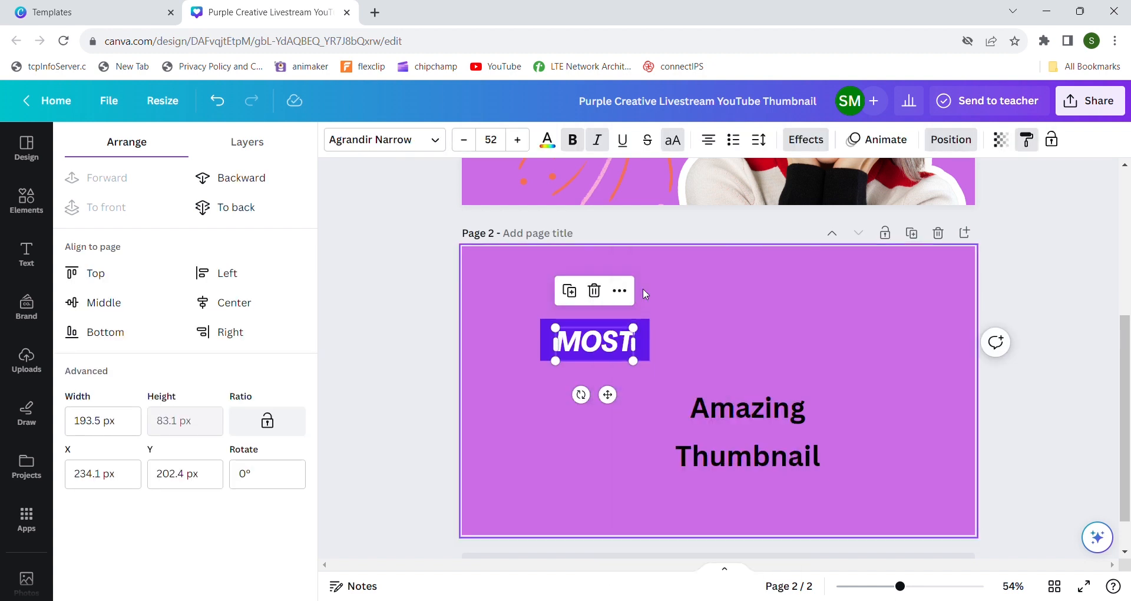
left_click(754, 414)
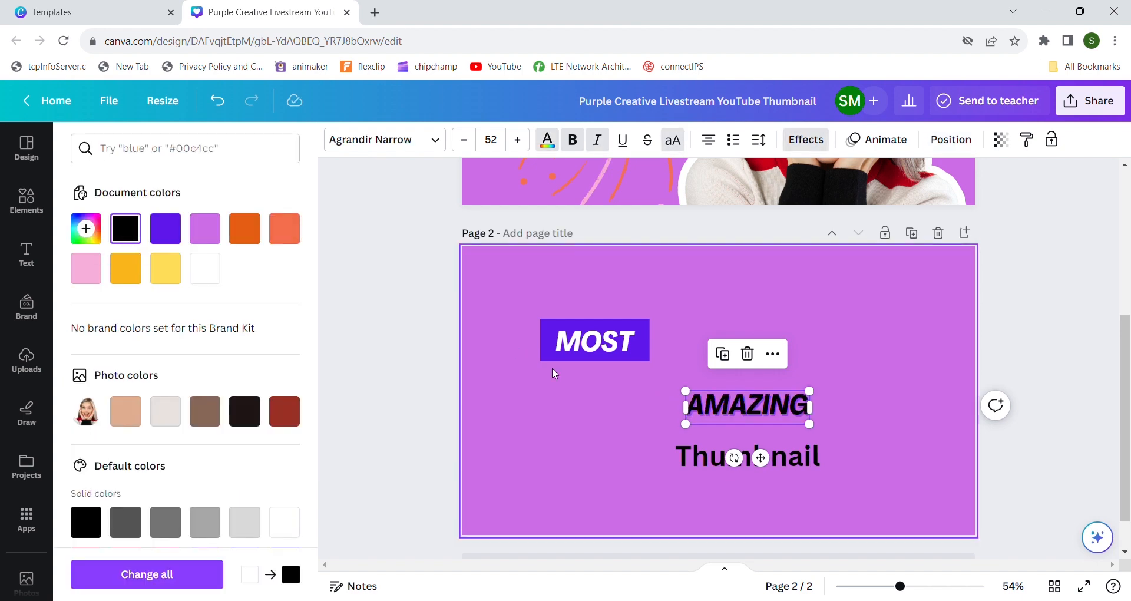
left_click(553, 368)
Move the AMAZING heading directly below the MOST banner on page 2.
scroll(553, 368, "up", 3)
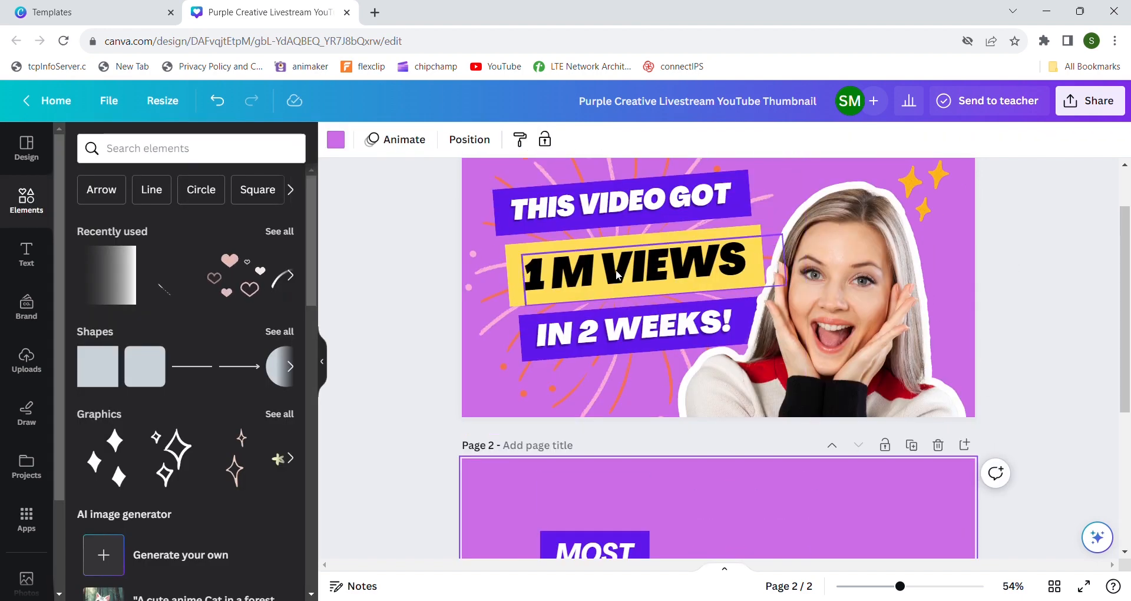
scroll(583, 249, "down", 4)
left_click(595, 362)
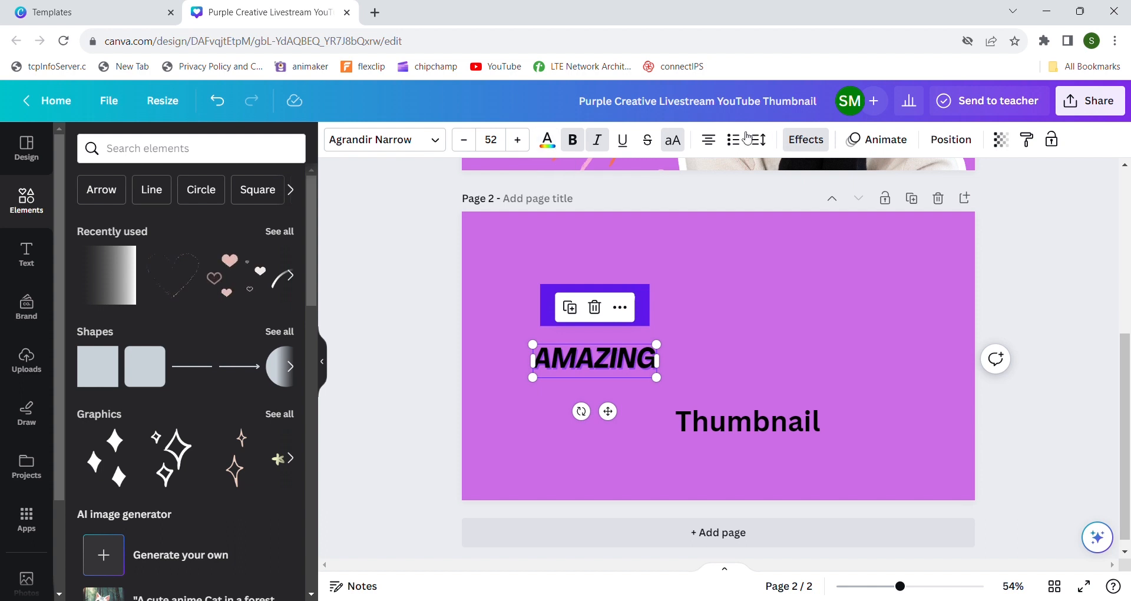
Give the AMAZING heading a yellow Background effect with a spread of 47 and a slightly lowered transparency value.
left_click(804, 140)
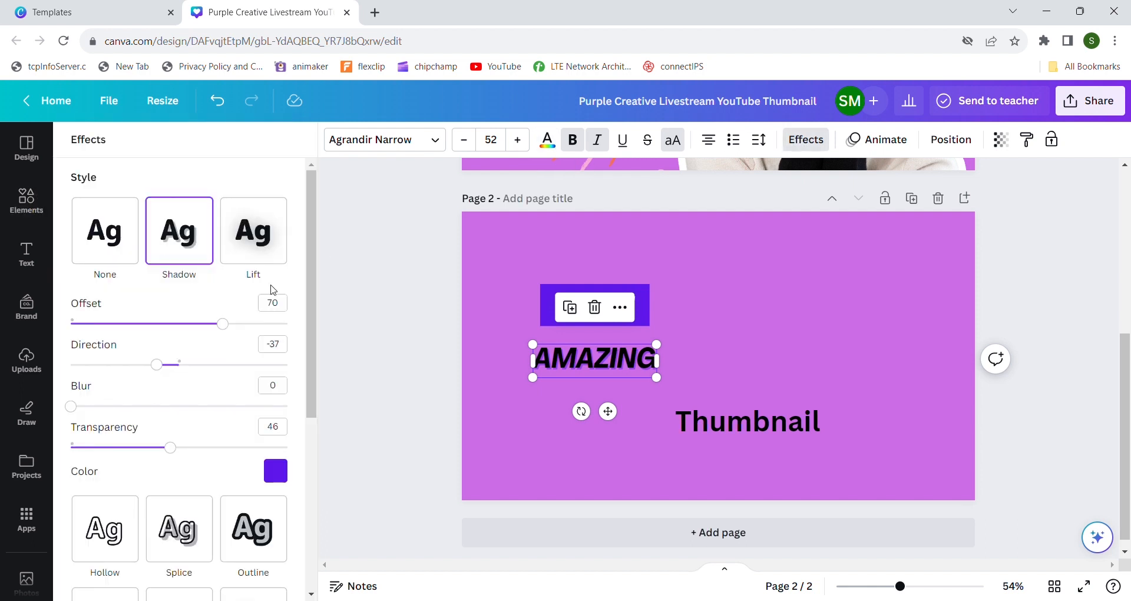
scroll(235, 317, "down", 3)
scroll(234, 317, "down", 3)
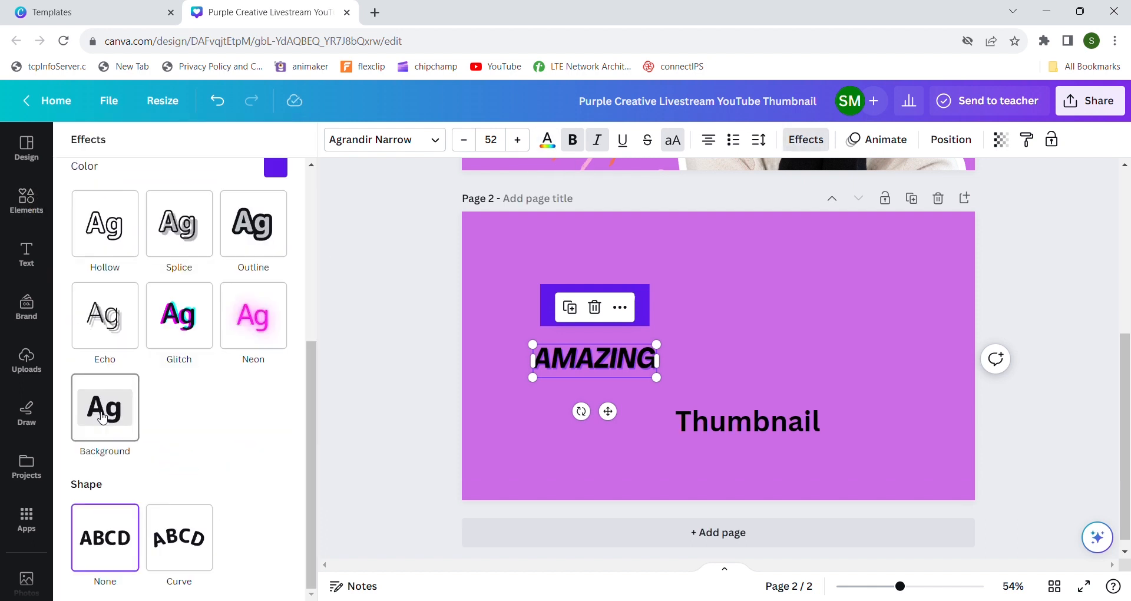
left_click(105, 405)
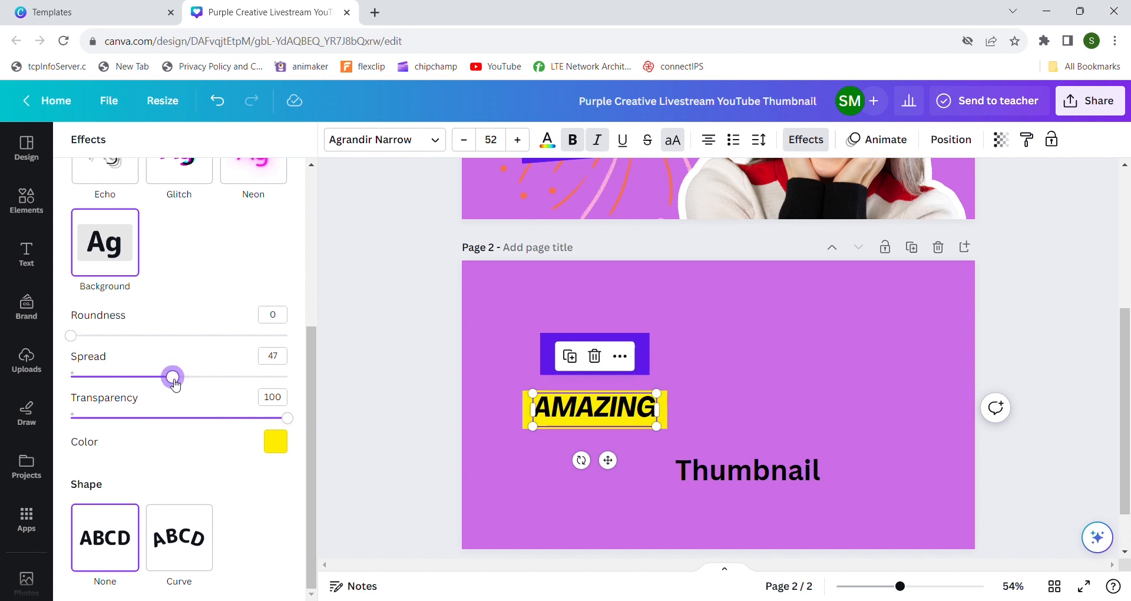
left_click_drag(287, 418, 263, 430)
left_click(495, 477)
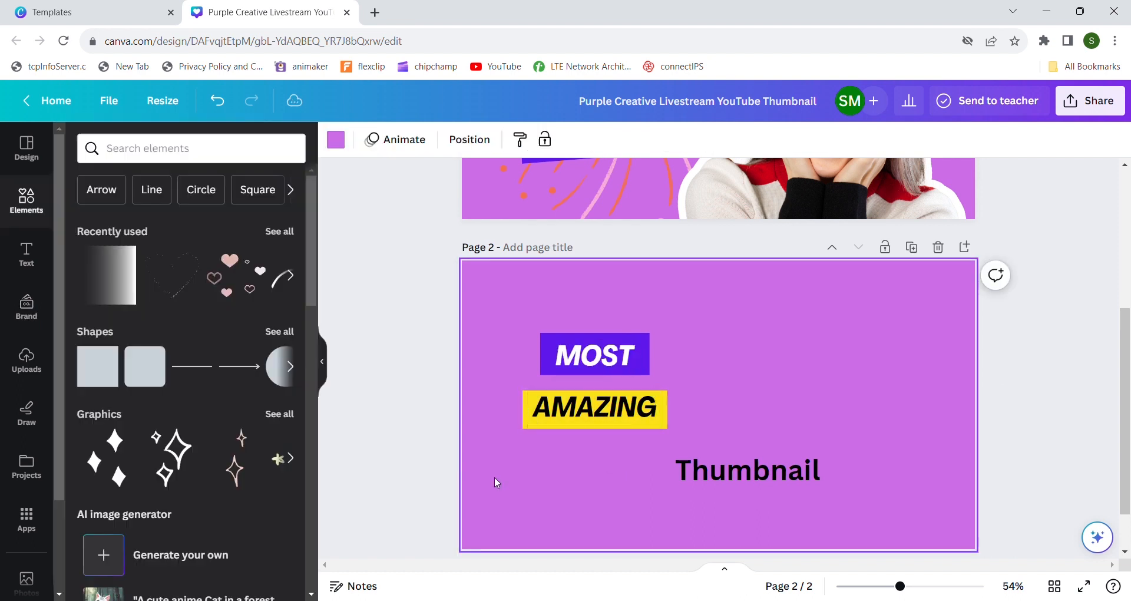
Copy the MOST heading's style onto the Thumbnail heading and place it just below AMAZING.
left_click(610, 409)
left_click(594, 451)
left_click(599, 358)
left_click(599, 383)
right_click(599, 357)
left_click(668, 299)
left_click(613, 465)
Duplicate the blue-violet MOST banner, place the copy behind the THUMBNAIL heading and widen it to frame the text.
left_click(548, 365)
key("ctrl+d")
left_click_drag(595, 359, 700, 475)
left_click(1026, 139)
left_click(236, 178)
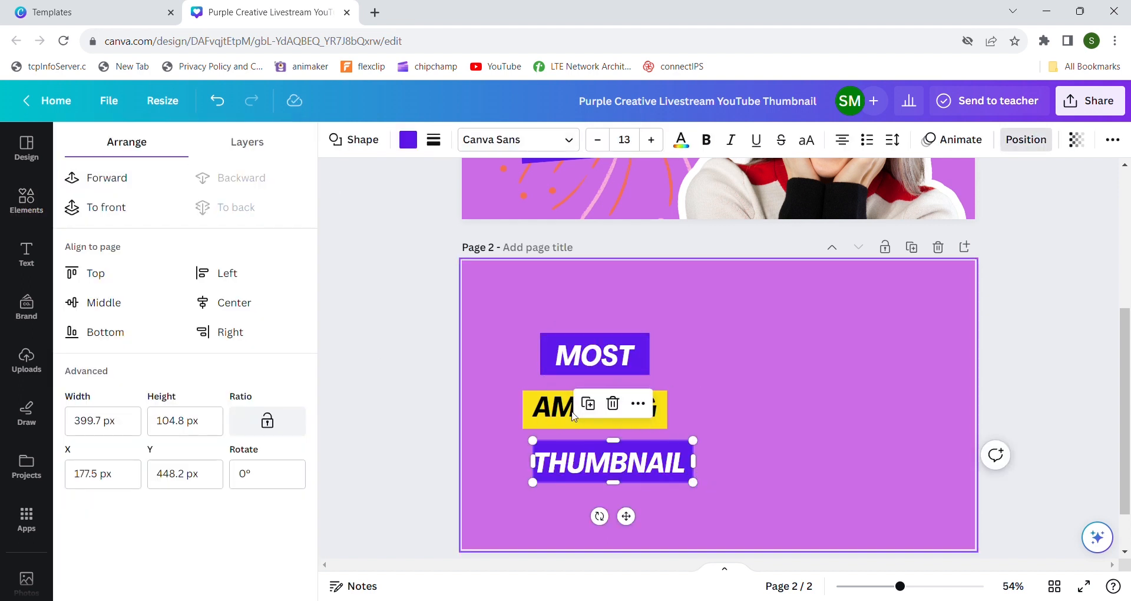
left_click_drag(533, 461, 525, 461)
Group the MOST heading with its banner, and group the THUMBNAIL heading with its banner.
left_click(521, 353)
left_click(610, 361)
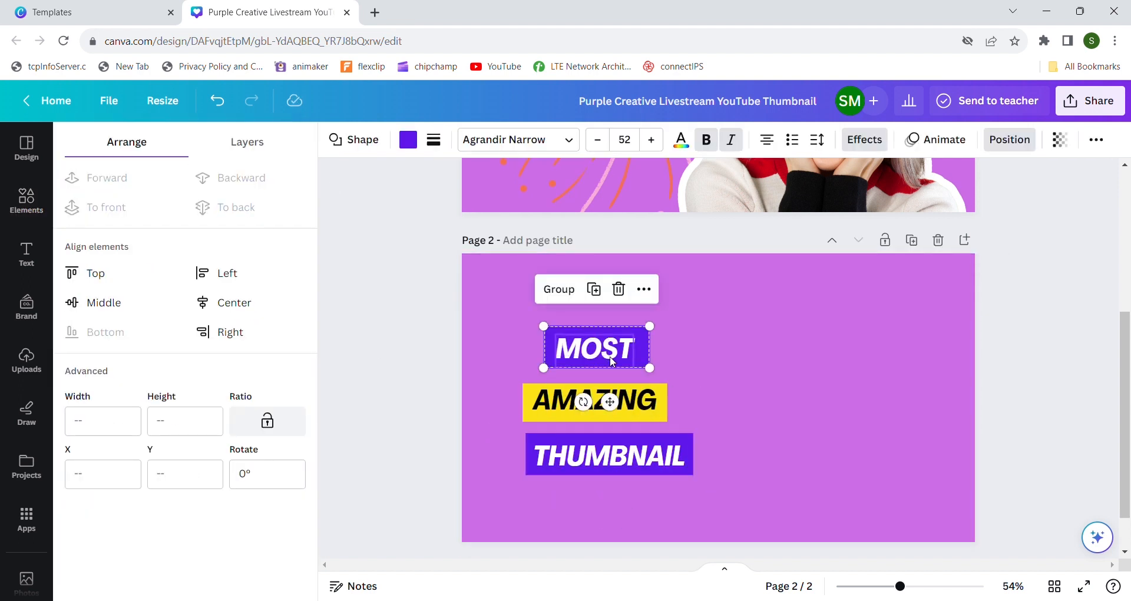
left_click(558, 289)
left_click(504, 407)
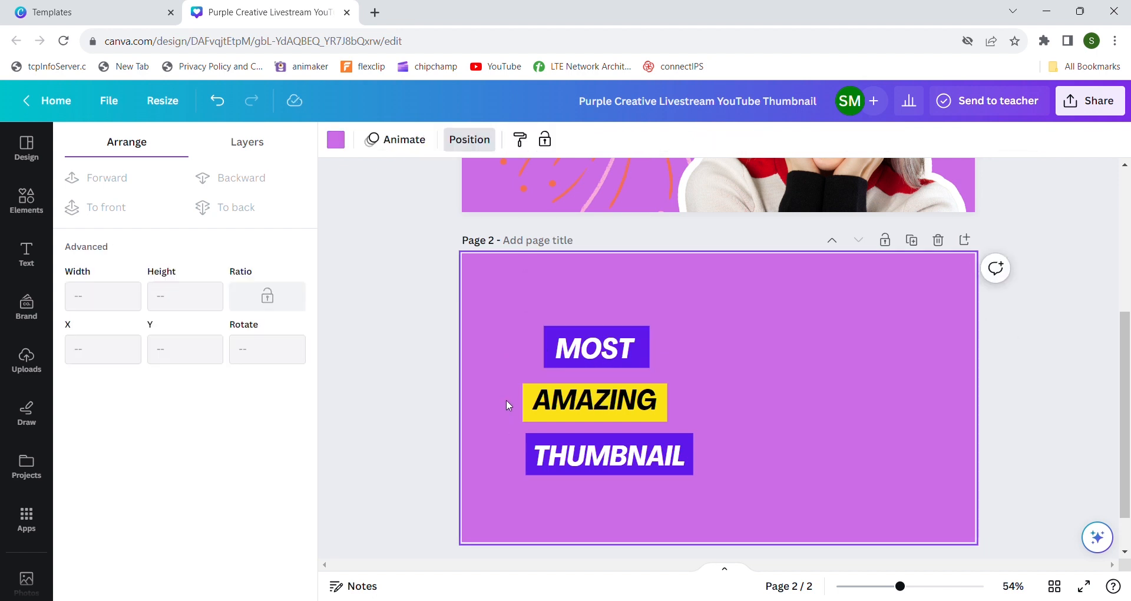
left_click(513, 400)
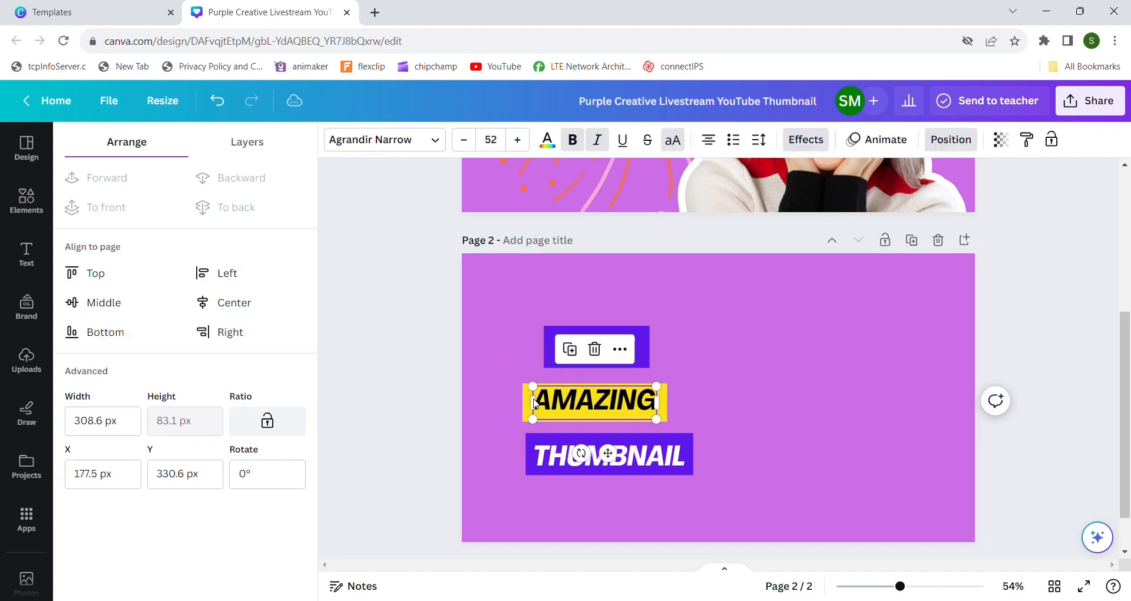
left_click(519, 460)
left_click_drag(518, 459, 604, 460)
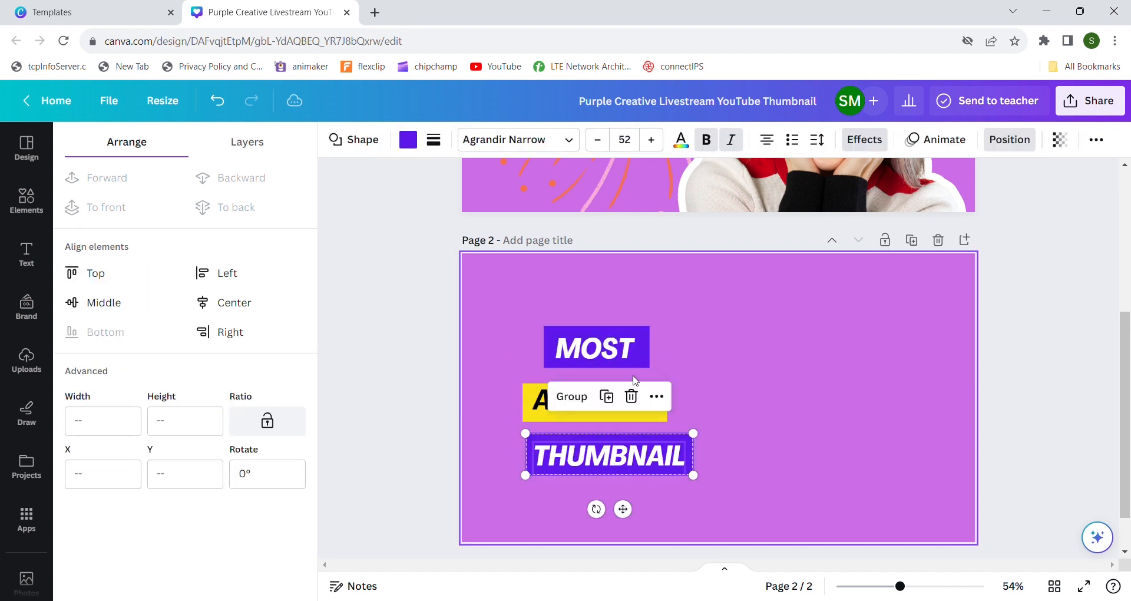
left_click(581, 396)
Enlarge the MOST banner group to about 520 px wide, tilt it to -8.4°, and change its text to THE MOST.
scroll(695, 271, "up", 5)
scroll(695, 271, "down", 4)
left_click(625, 368)
left_click_drag(650, 388, 660, 393)
left_click_drag(590, 426, 597, 428)
left_click_drag(673, 370, 703, 345)
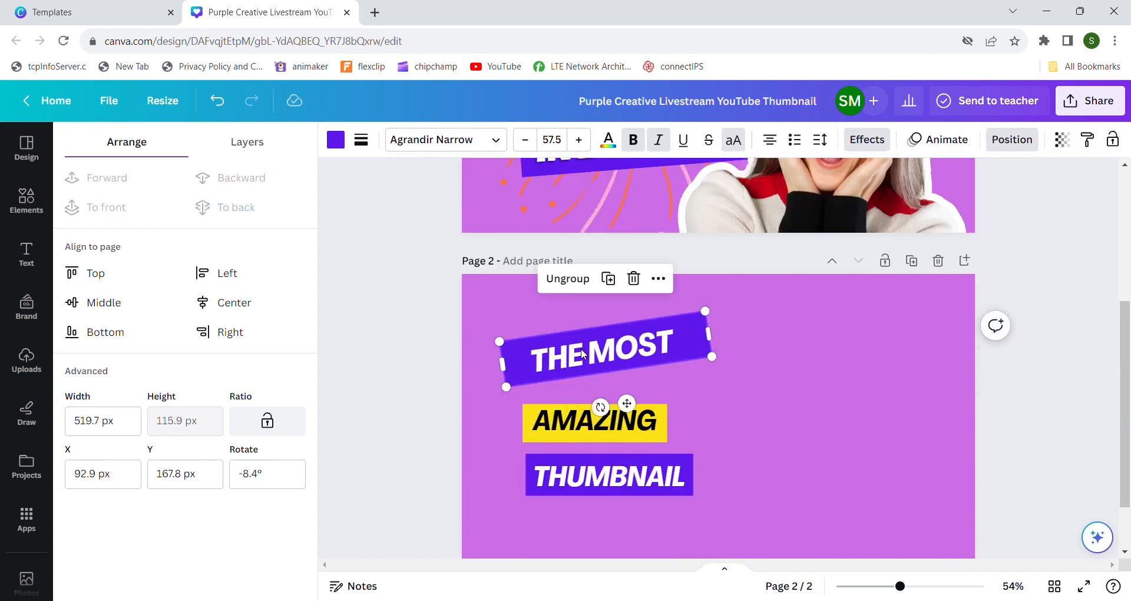
left_click(586, 354)
left_click(804, 433)
left_click(684, 349)
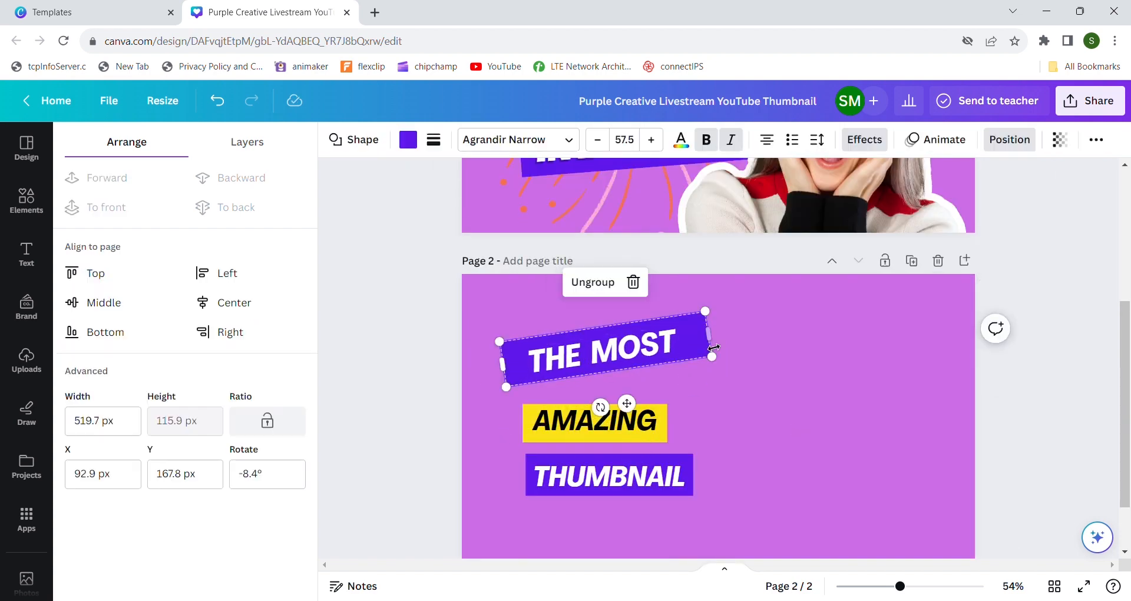
Tilt the yellow AMAZING heading slightly upward to the right and enlarge it below THE MOST.
left_click(595, 422)
left_click_drag(591, 480, 598, 480)
left_click(606, 359)
left_click(601, 419)
left_click_drag(659, 433, 740, 441)
left_click_drag(673, 422, 652, 405)
Tilt the THUMBNAIL banner group upward to the right, enlarge it and place it beneath AMAZING.
left_click(616, 473)
left_click_drag(602, 536, 615, 541)
left_click_drag(695, 475, 749, 473)
left_click_drag(664, 460, 663, 458)
left_click(781, 430)
Reduce the tilt of the THE MOST banner just above AMAZING and extend the lowest heading to THUMBNAIL!!
left_click(613, 353)
left_click_drag(613, 420, 606, 421)
left_click_drag(596, 338, 599, 336)
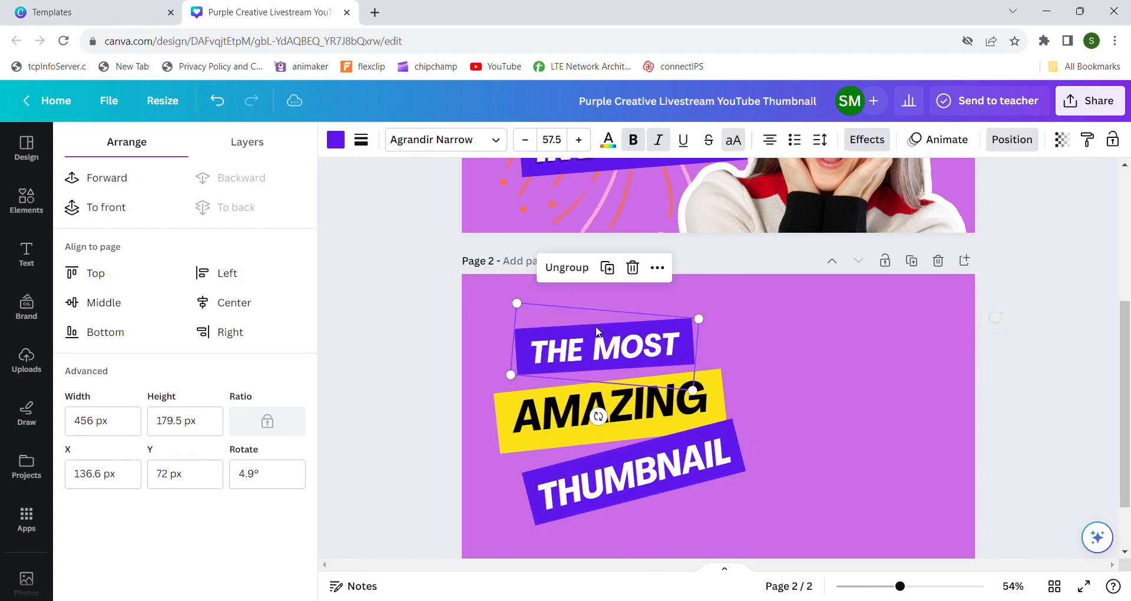
left_click(815, 450)
Search the elements for fireworks and restrict the results to graphics.
scroll(815, 450, "down", 2)
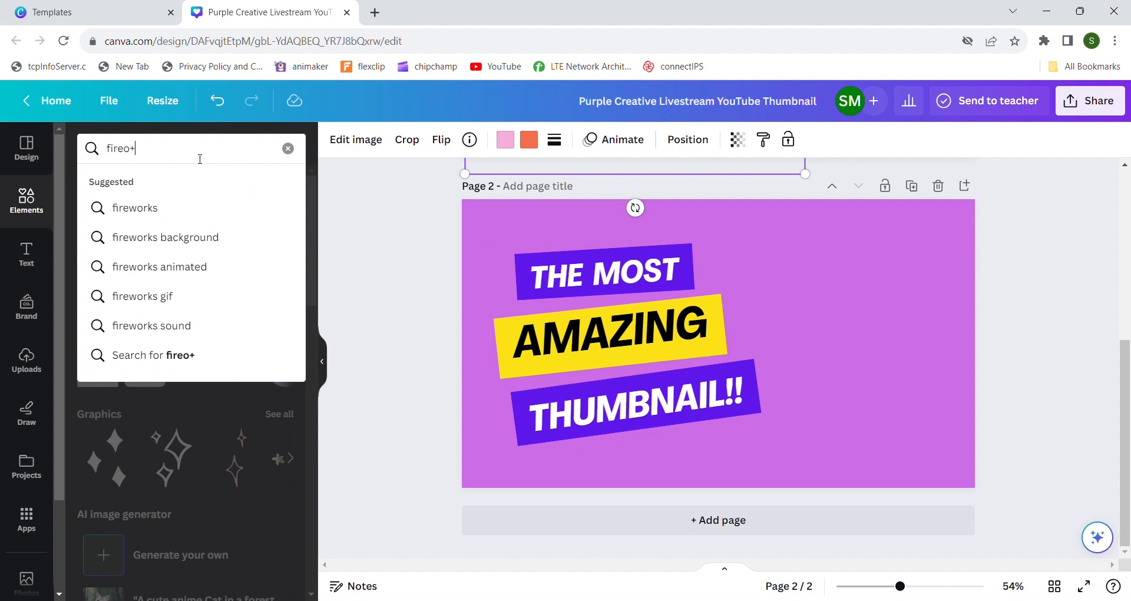
type("orks")
key("Return")
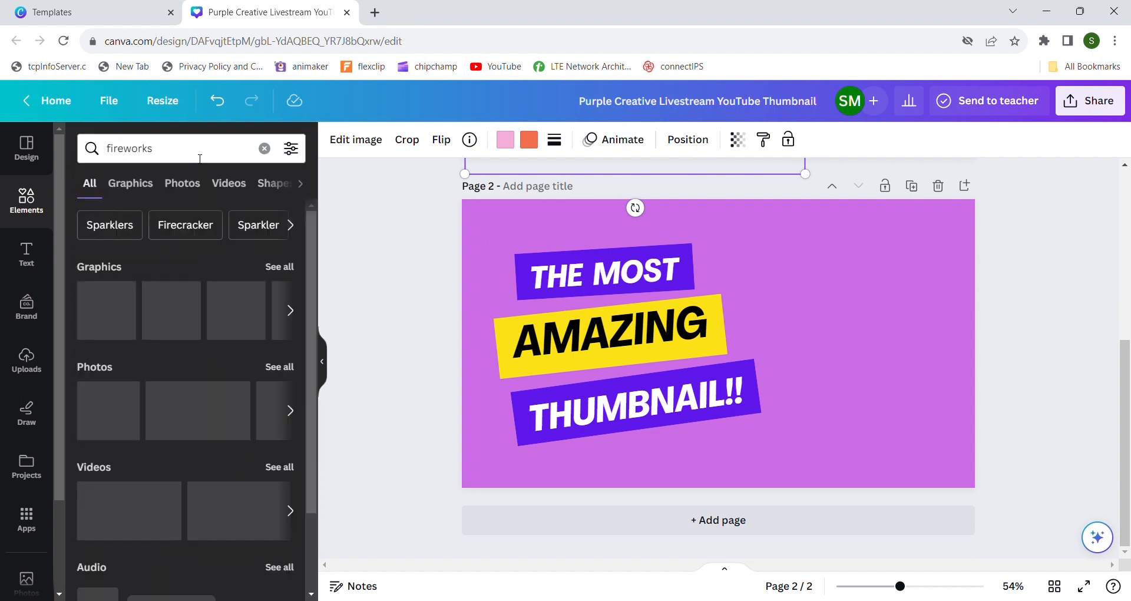
left_click(134, 187)
Compare the fireworks graphics with the template's burst and filter the results to static, free ones.
scroll(224, 493, "down", 1)
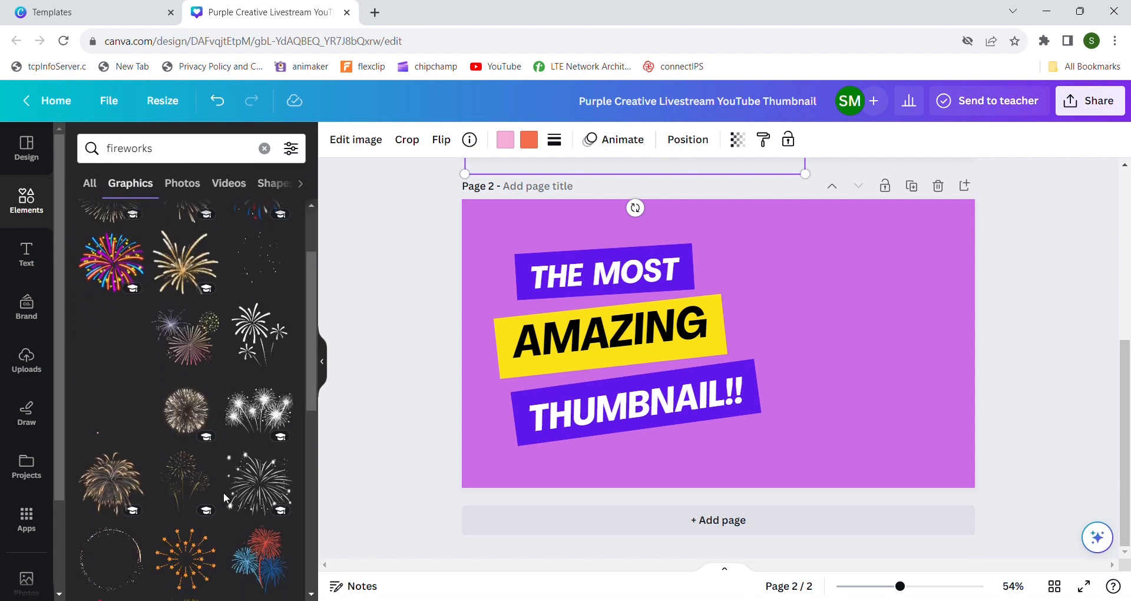
scroll(577, 399, "up", 3)
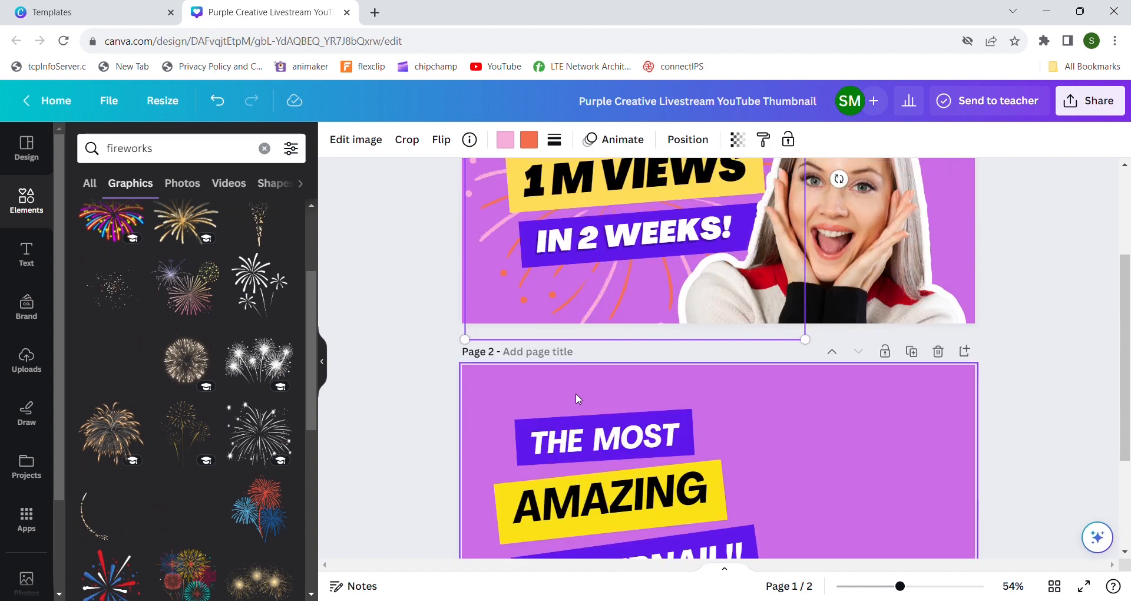
scroll(578, 399, "up", 2)
scroll(201, 312, "up", 3)
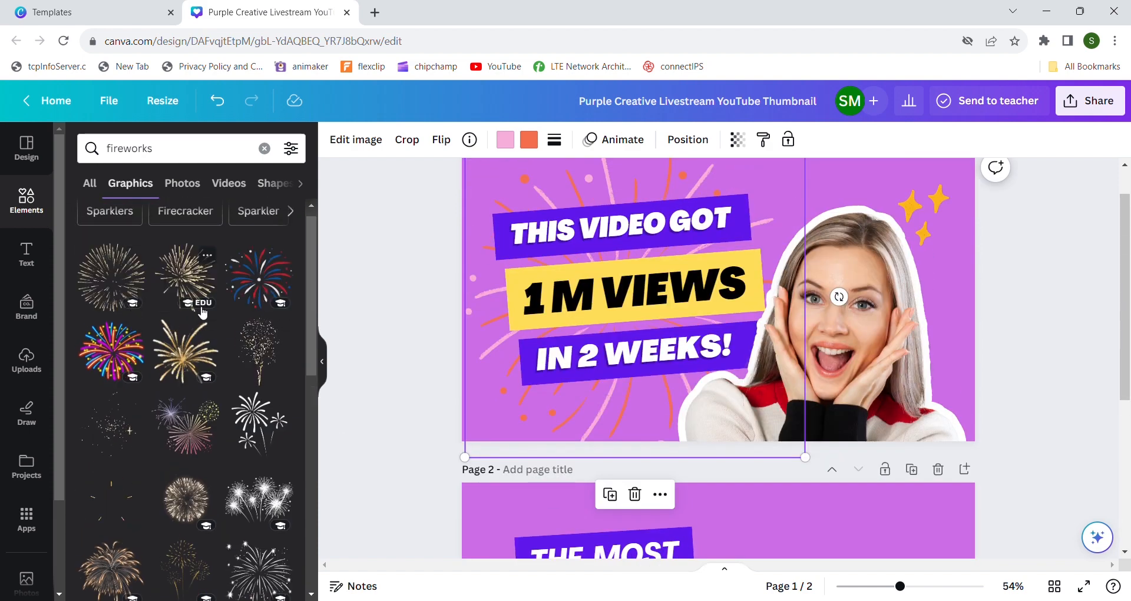
scroll(260, 330, "down", 5)
scroll(670, 371, "down", 5)
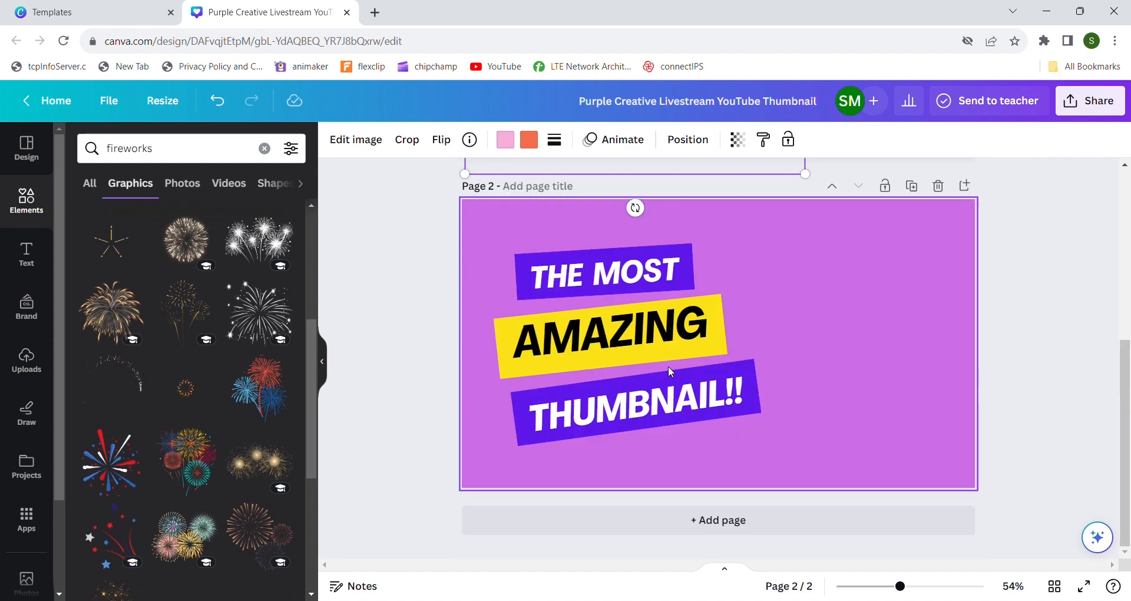
scroll(291, 396, "down", 2)
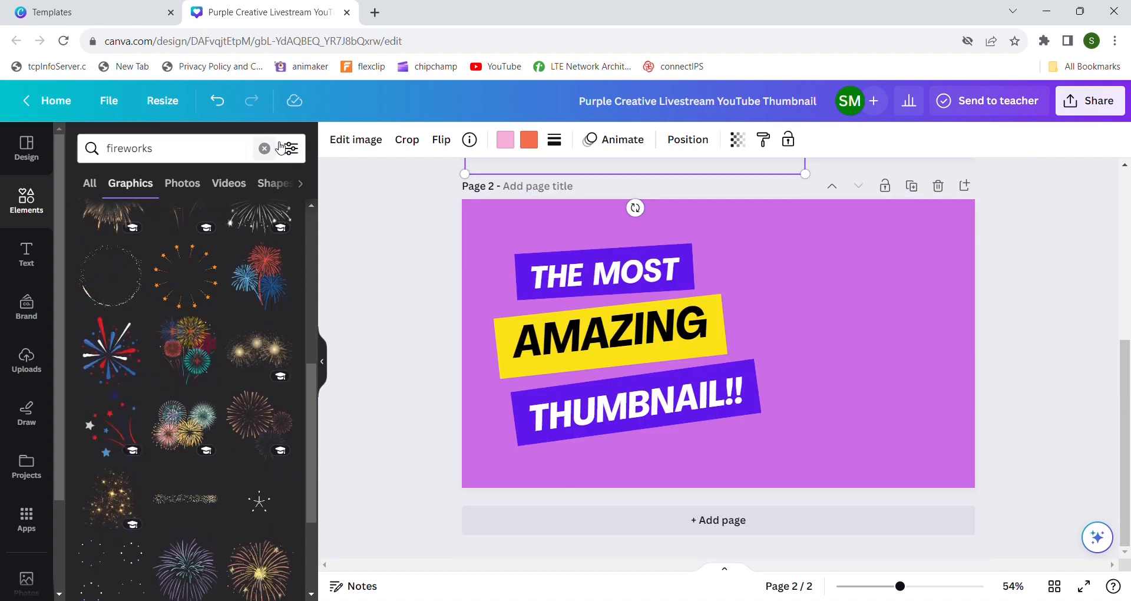
left_click(290, 148)
scroll(147, 312, "down", 3)
left_click(98, 257)
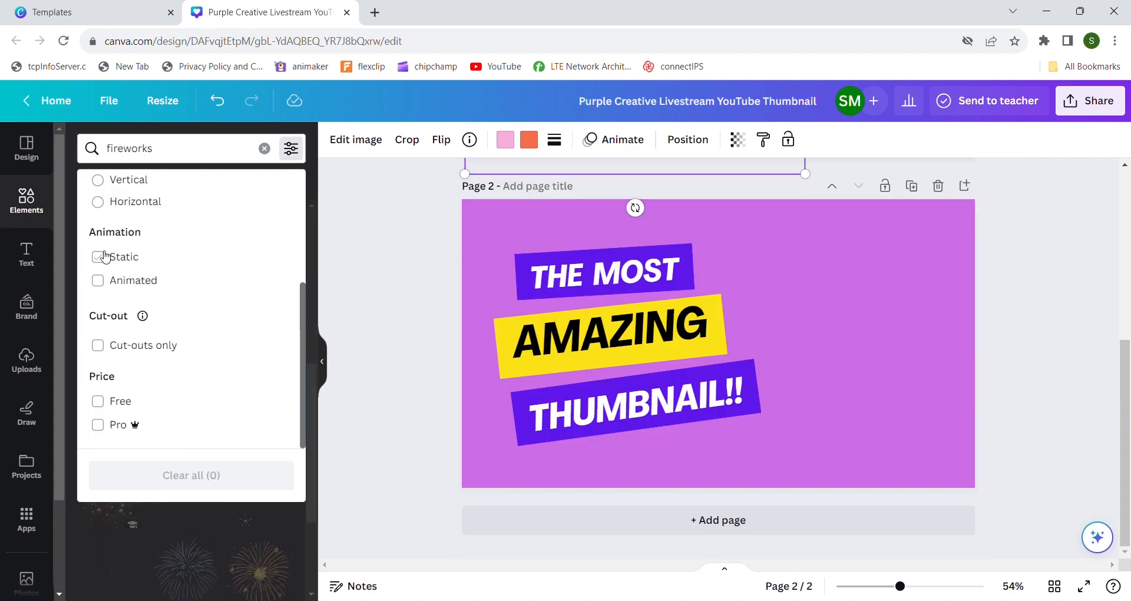
left_click(106, 401)
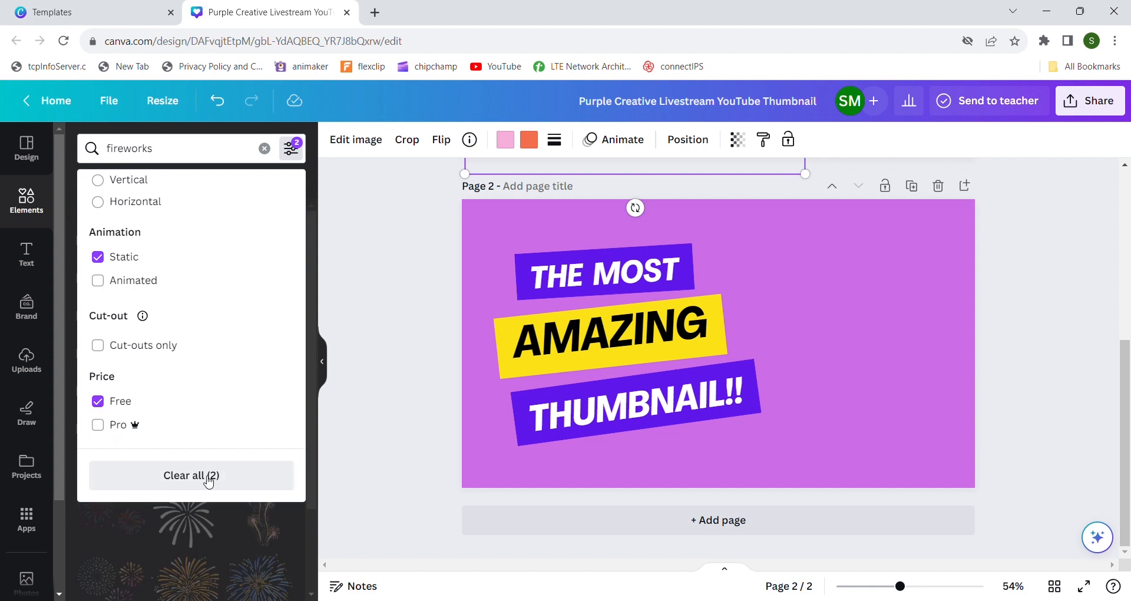
left_click(198, 551)
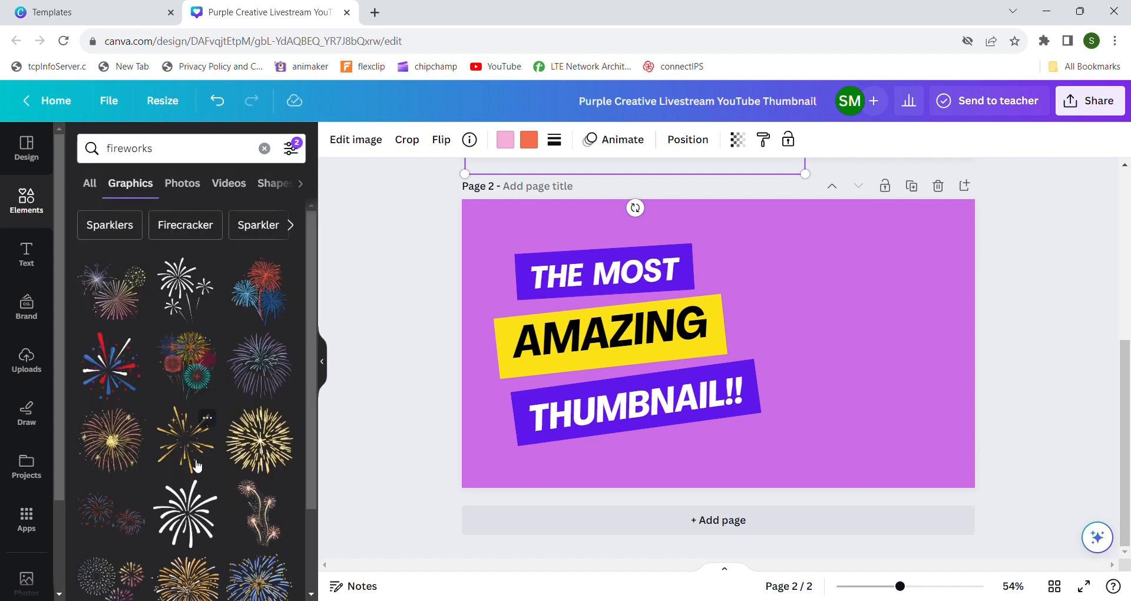
Add the red, white and blue fireworks burst to page 2 and enlarge it across the three headings.
scroll(197, 465, "down", 1)
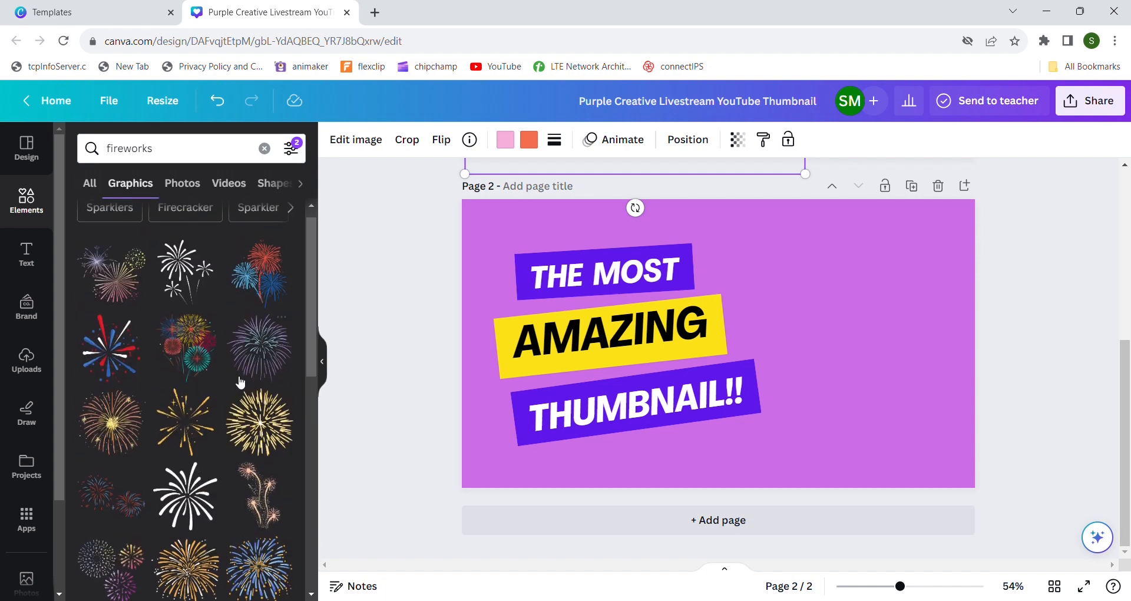
left_click(115, 366)
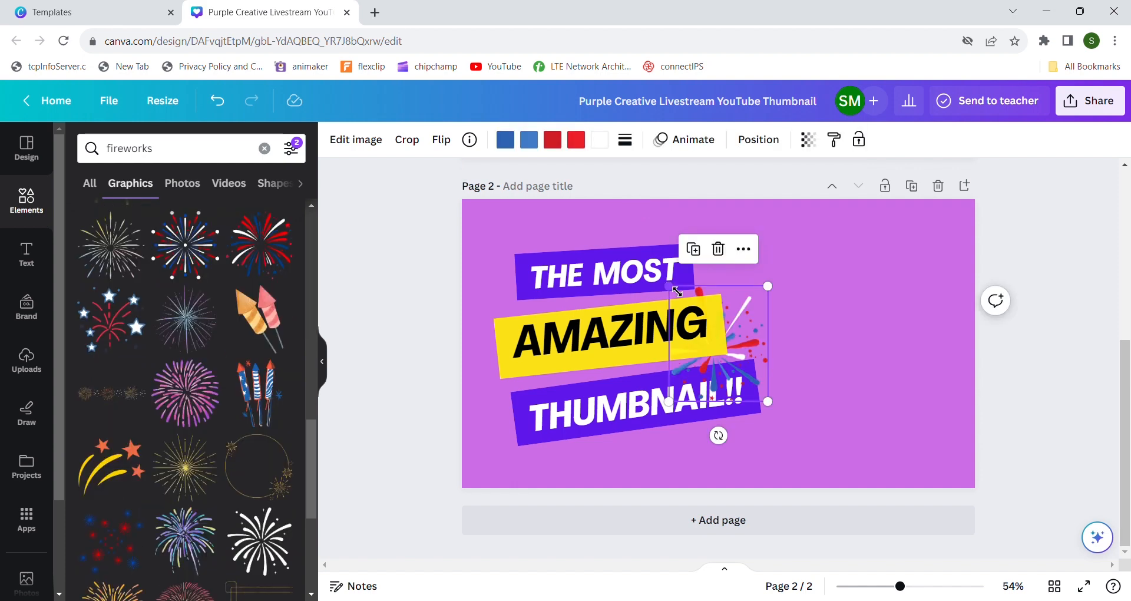
left_click_drag(668, 285, 480, 230)
left_click_drag(737, 299, 692, 333)
left_click_drag(709, 431, 863, 458)
left_click_drag(733, 466, 702, 433)
Send the fireworks burst behind all three headings and shrink it slightly around them.
left_click(759, 139)
left_click(228, 177)
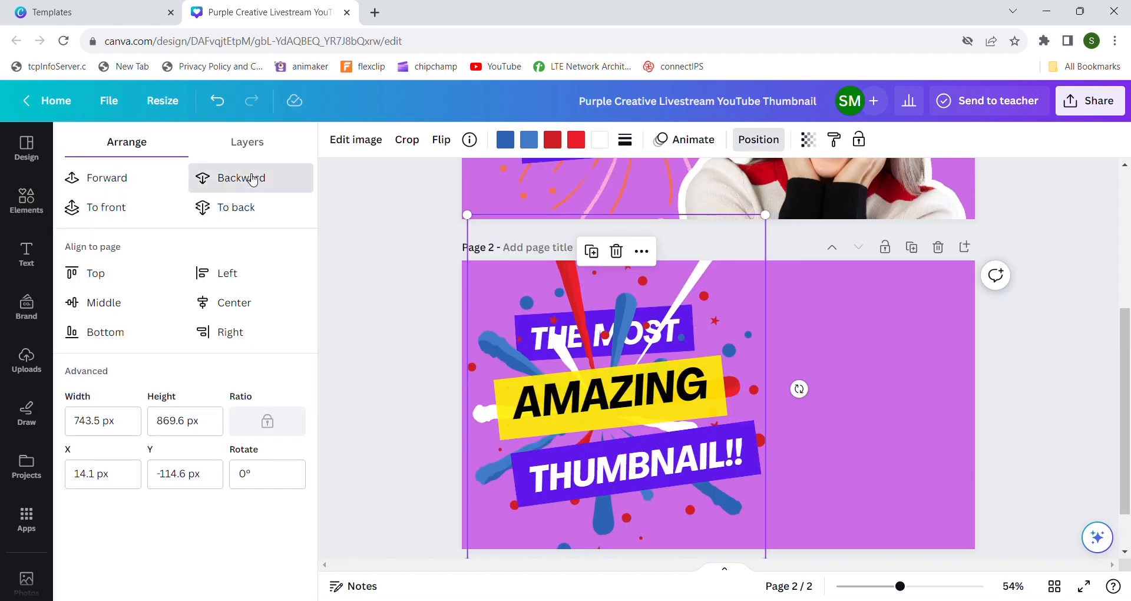
left_click(758, 139)
left_click_drag(765, 215, 747, 236)
left_click(741, 283)
left_click_drag(757, 227, 748, 235)
Recolor the fireworks burst's dark blue parts coral #f46e4d, light blue and bright red parts pink, and dark red parts blue.
scroll(221, 405, "down", 4)
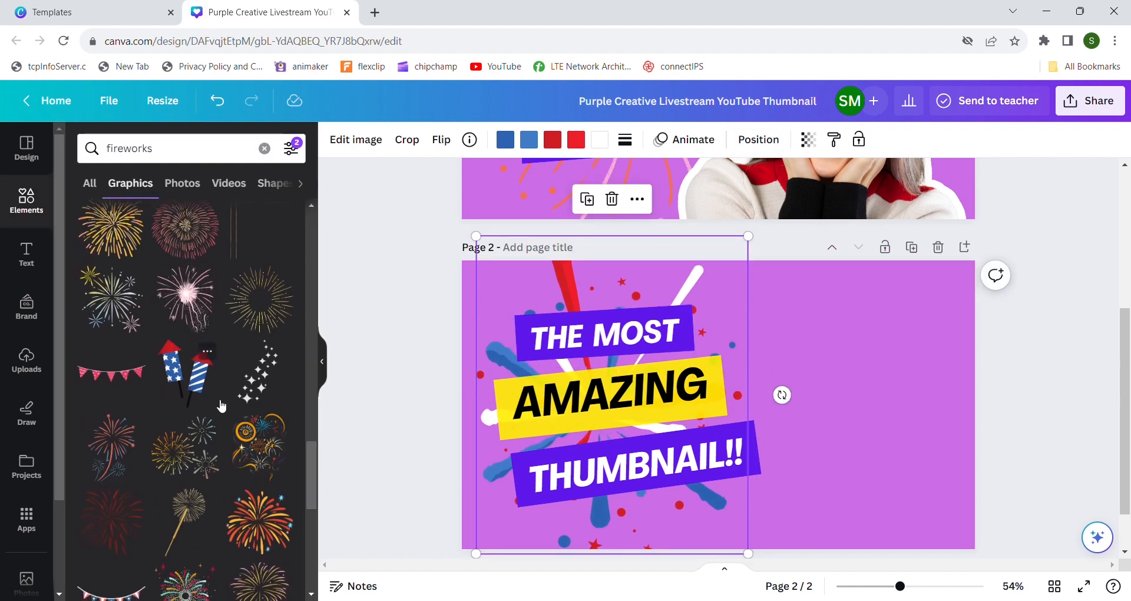
left_click(575, 140)
left_click(285, 268)
left_click(88, 307)
scroll(95, 312, "down", 3)
scroll(550, 271, "up", 2)
scroll(549, 271, "down", 4)
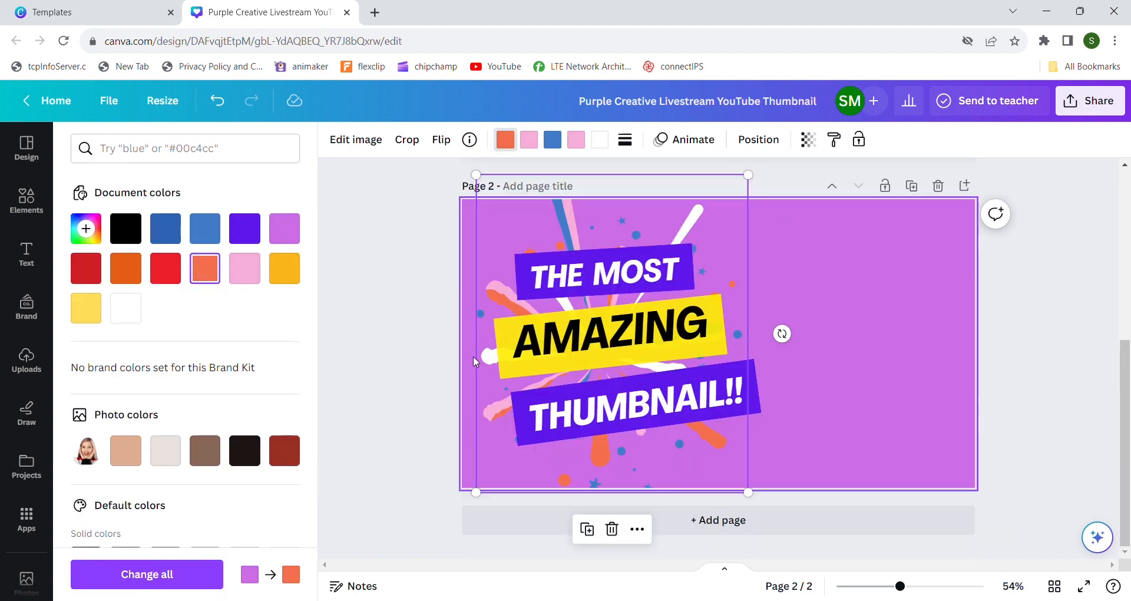
Recolor the coral and white parts of the fireworks burst medium blue from the document colors.
left_click(284, 269)
left_click(252, 275)
left_click(203, 270)
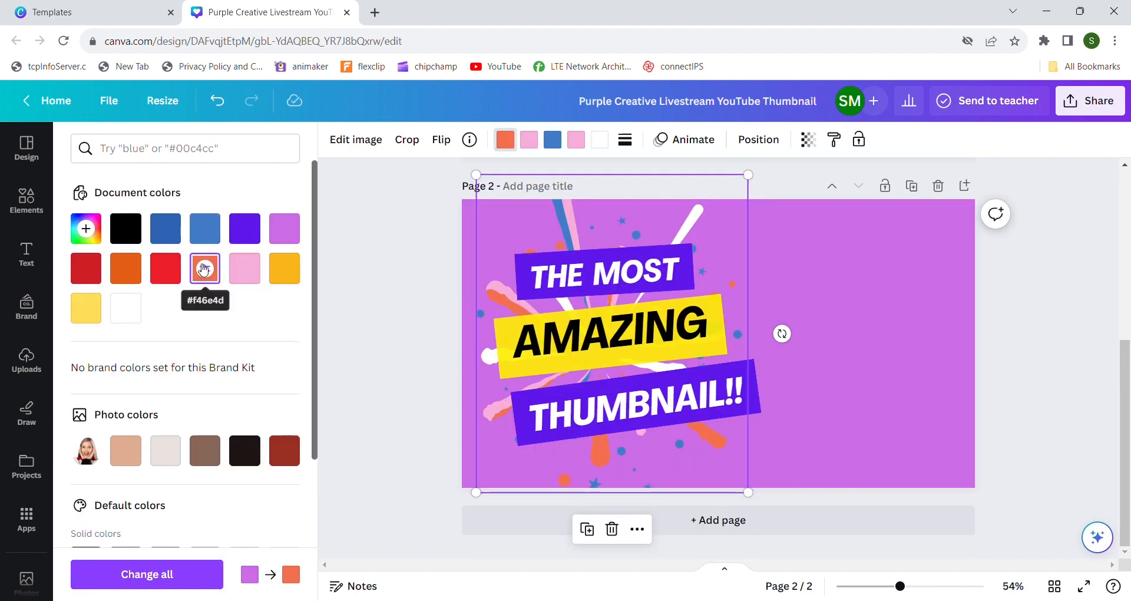
left_click(205, 229)
left_click(205, 229)
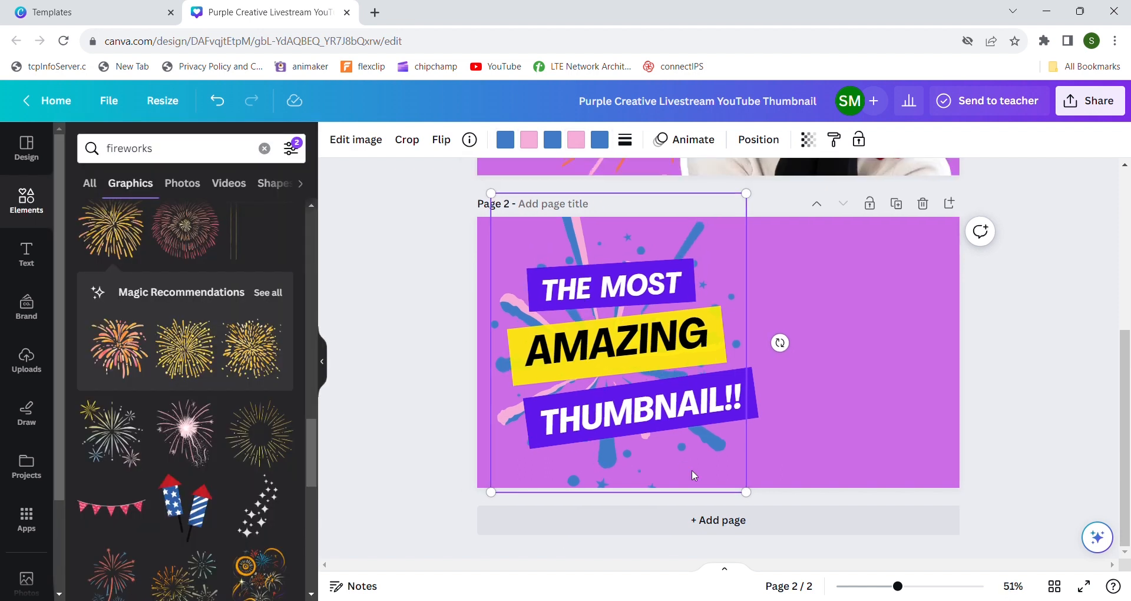
Lower the fireworks burst's opacity so it fades into the purple background.
left_click(808, 140)
left_click_drag(808, 199, 728, 211)
left_click(447, 357)
left_click(447, 357)
Select the template's woman cutout on page 1 for reference and bring up stock photos of a shocked woman.
scroll(265, 391, "up", 9)
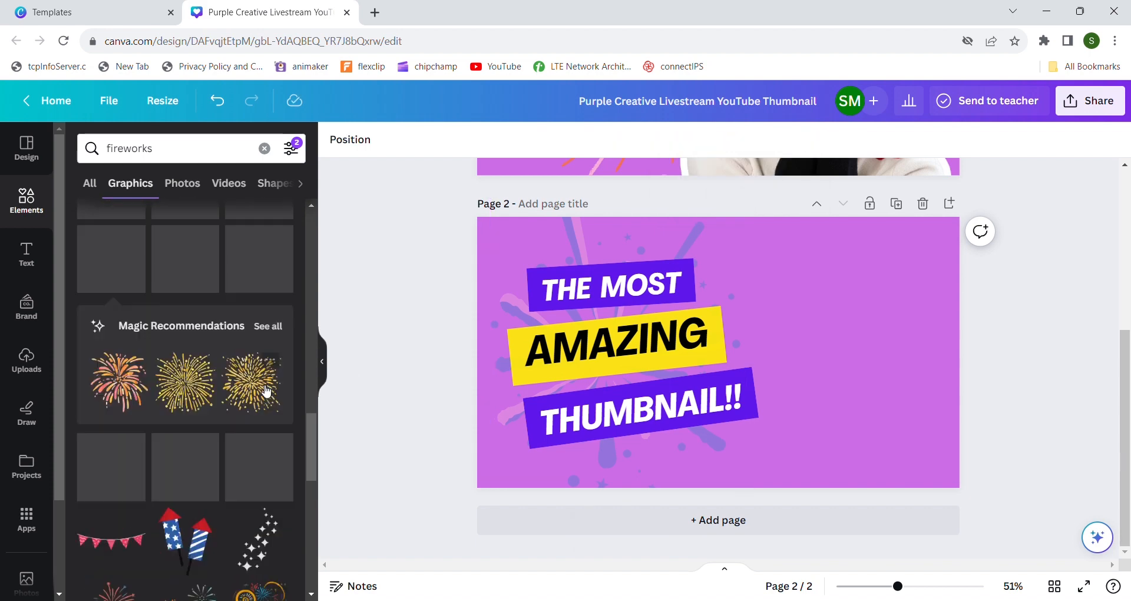
scroll(610, 370, "up", 5)
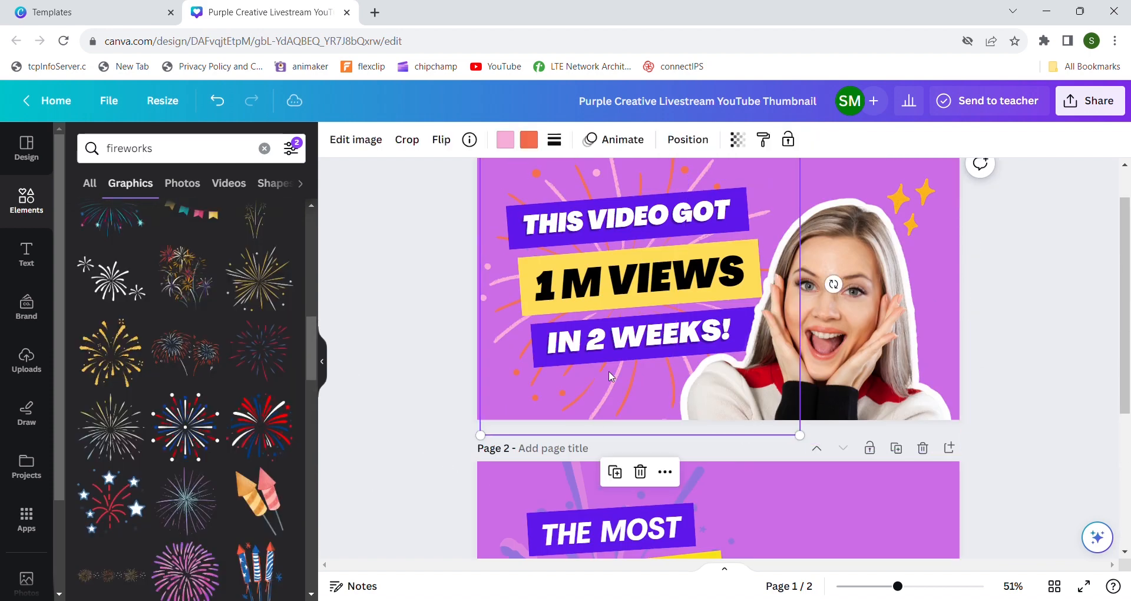
left_click(777, 322)
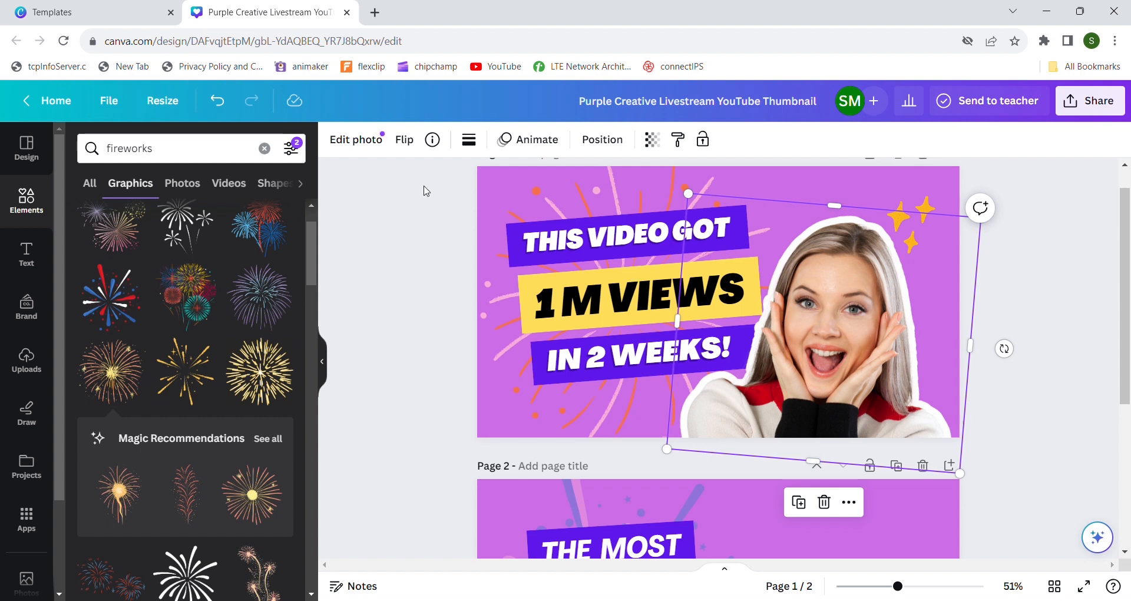
left_click(27, 252)
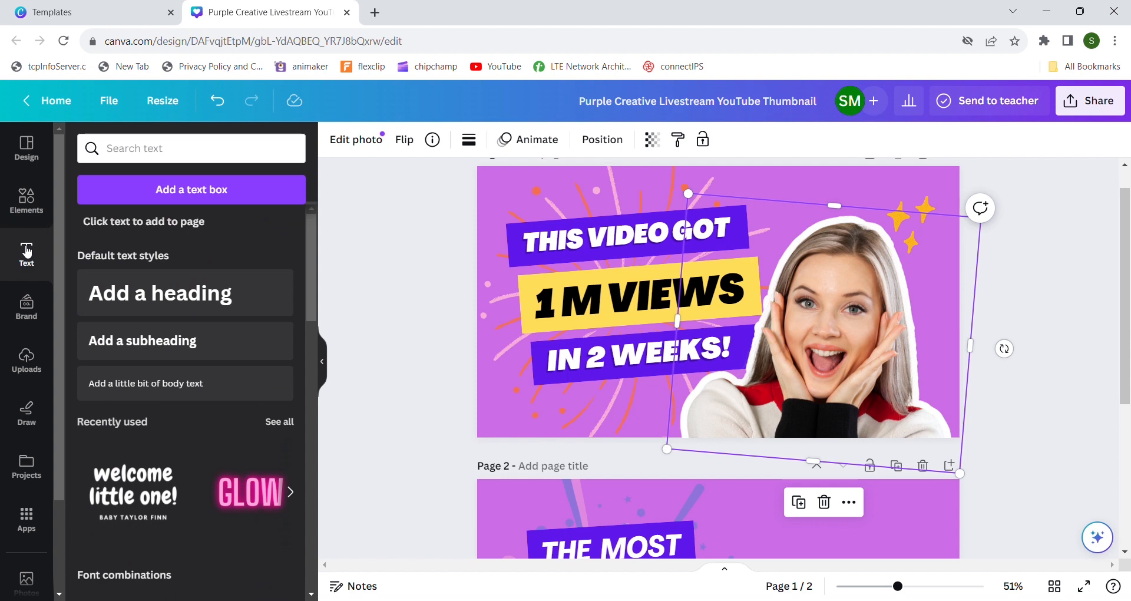
left_click(31, 155)
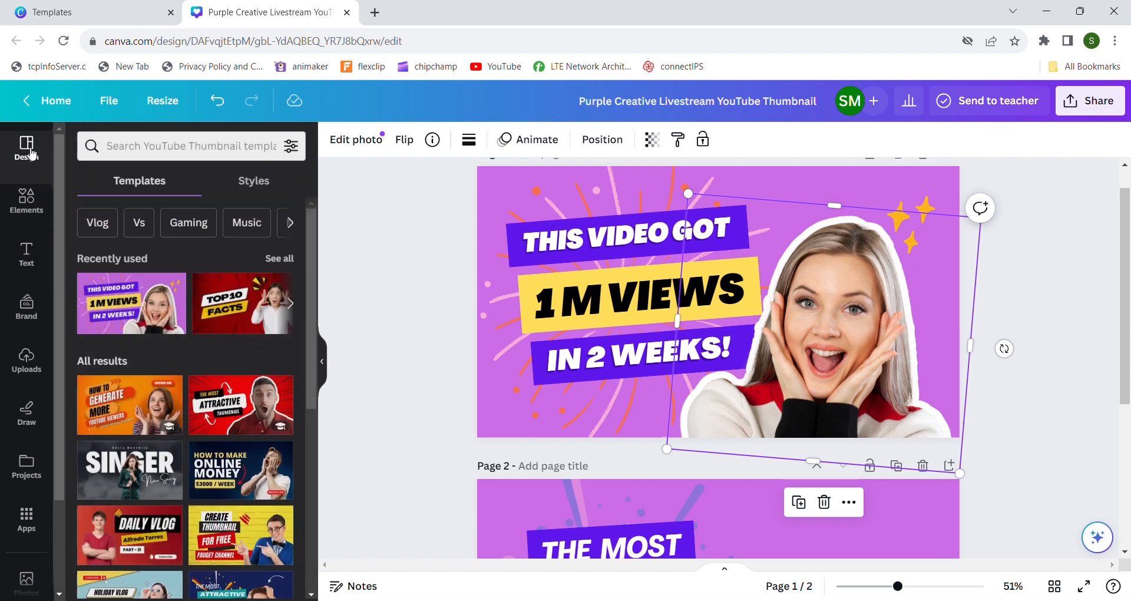
left_click(26, 201)
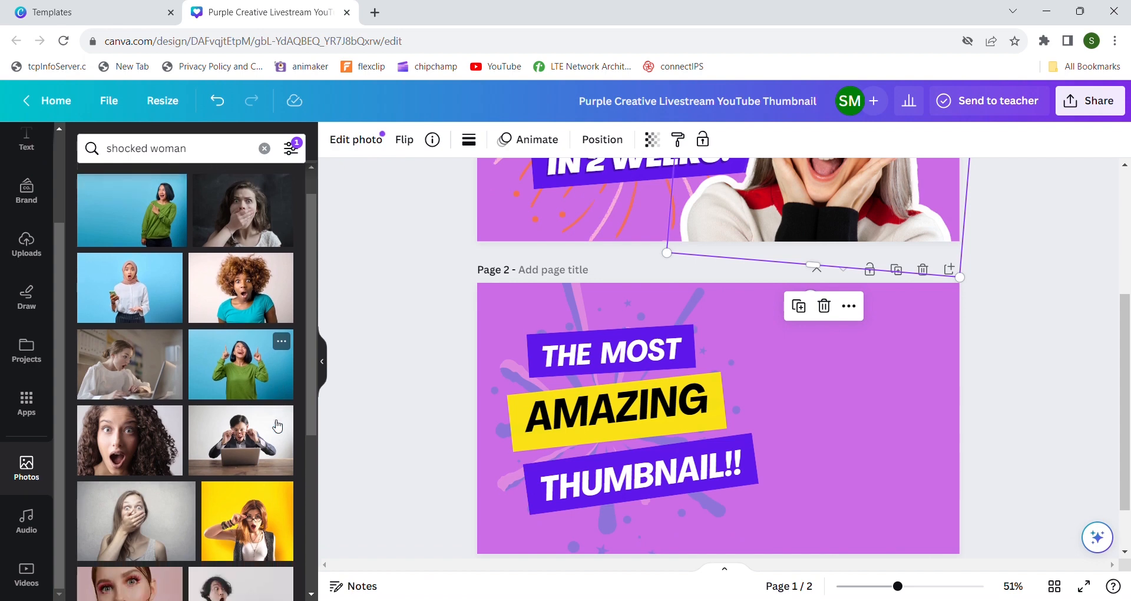
Browse the free "shocked woman" stock photos and their filter options for a picture suited to the thumbnail.
scroll(125, 406, "down", 2)
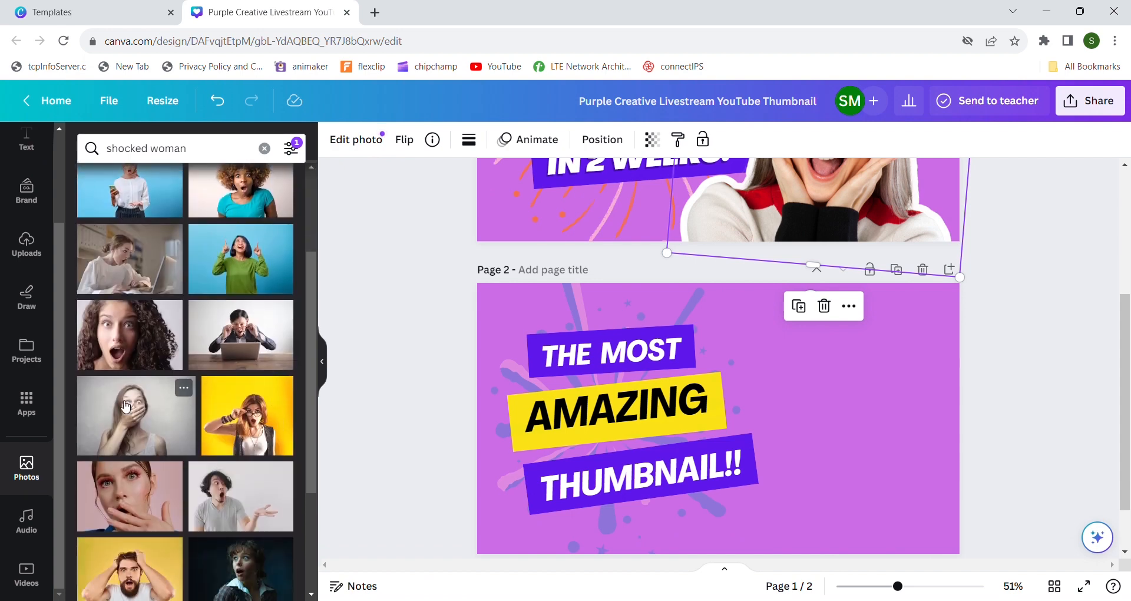
scroll(228, 458, "down", 5)
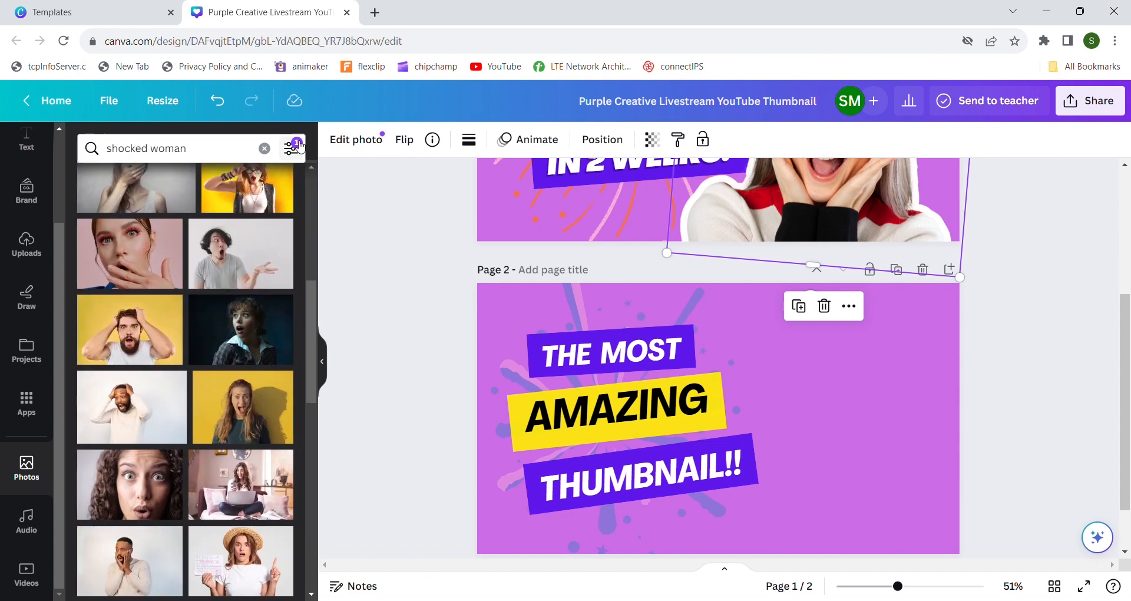
left_click(291, 148)
scroll(219, 287, "down", 2)
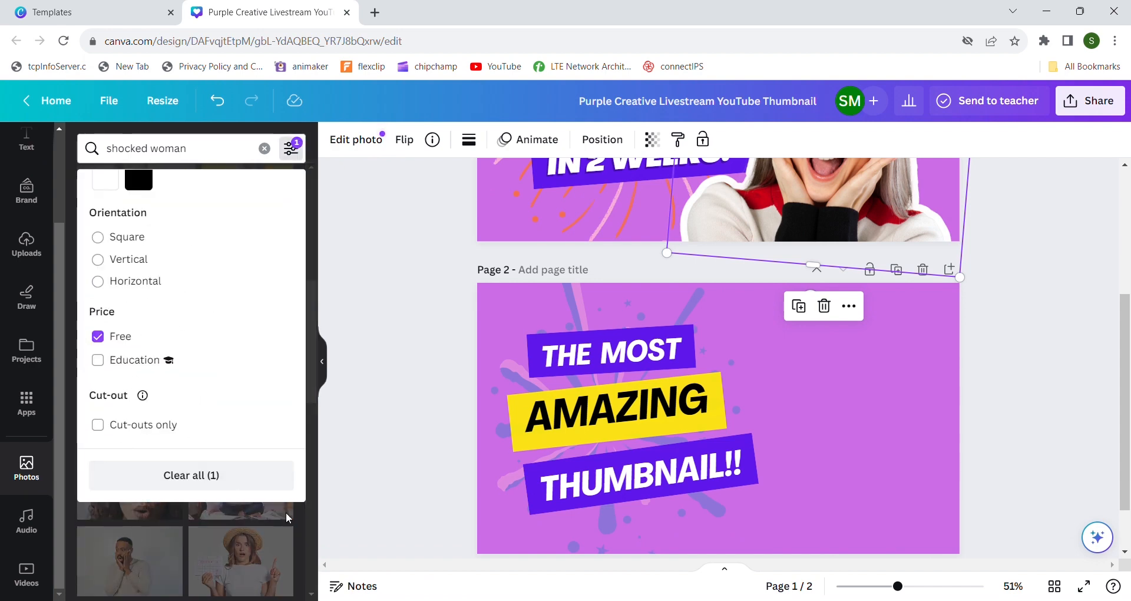
left_click(264, 550)
scroll(186, 399, "down", 1)
scroll(186, 399, "down", 2)
scroll(186, 399, "down", 2)
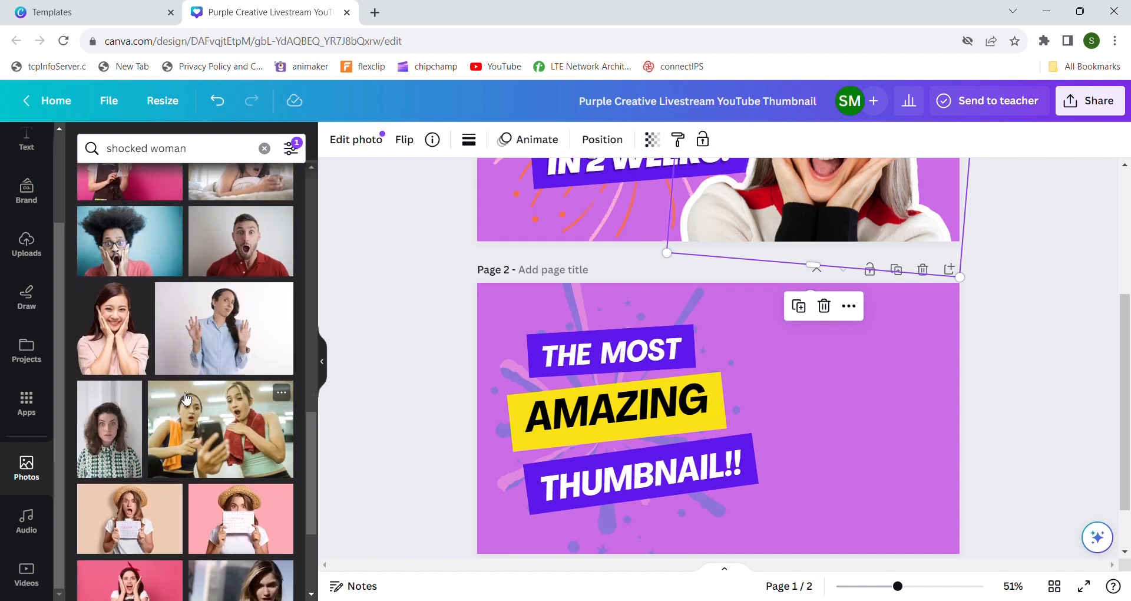
scroll(186, 399, "down", 3)
scroll(187, 399, "down", 5)
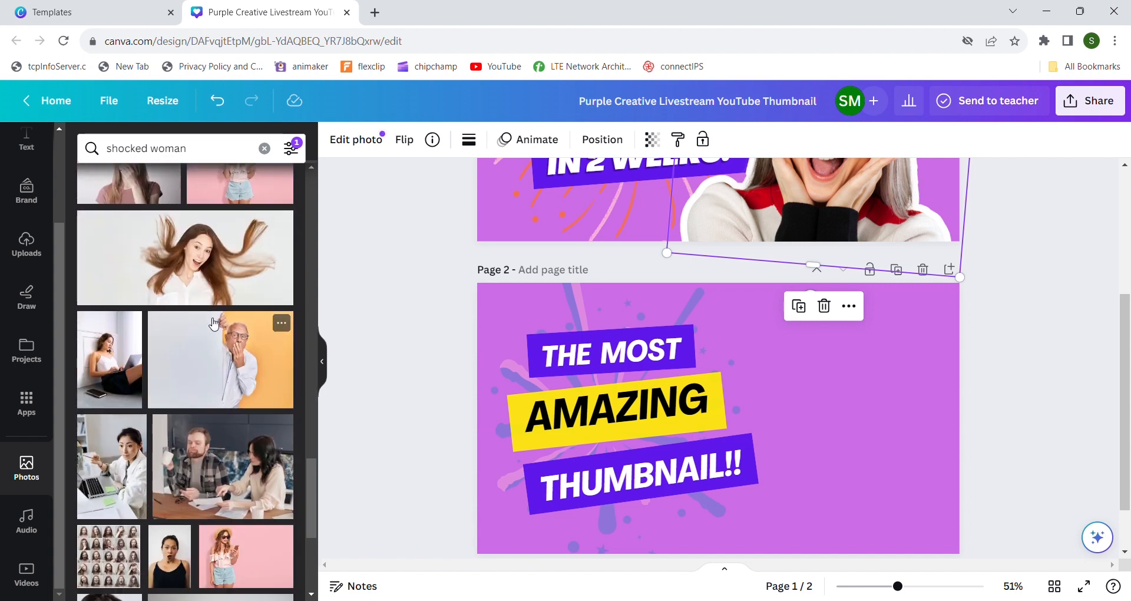
scroll(210, 328, "down", 5)
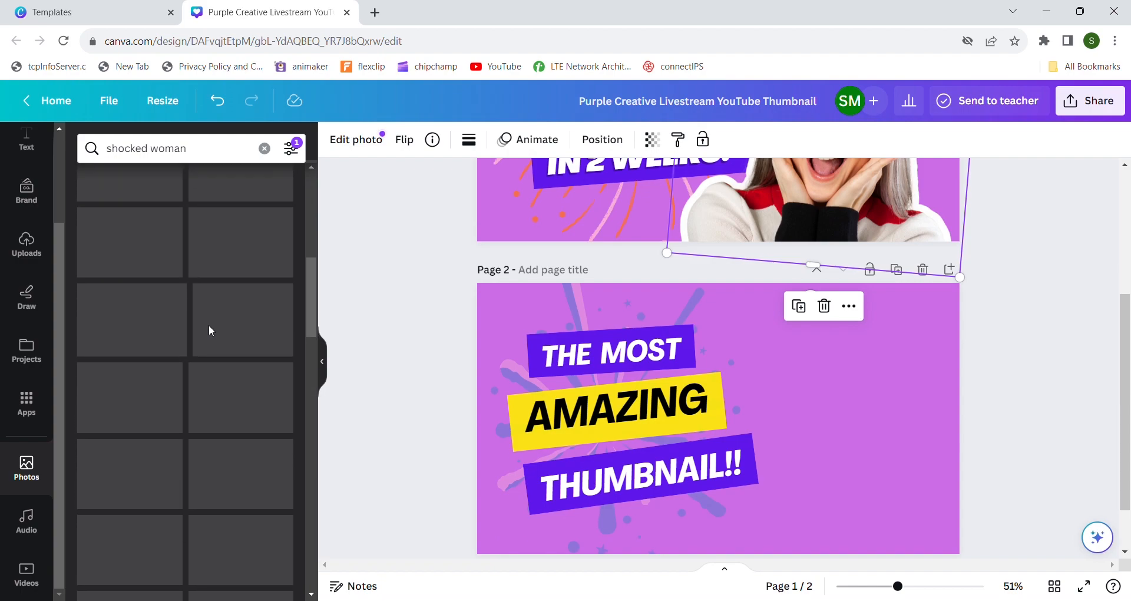
Find shocked woman photos on Pexels in a new tab and download the one in a red top against green.
left_click(374, 12)
type("pixels.c")
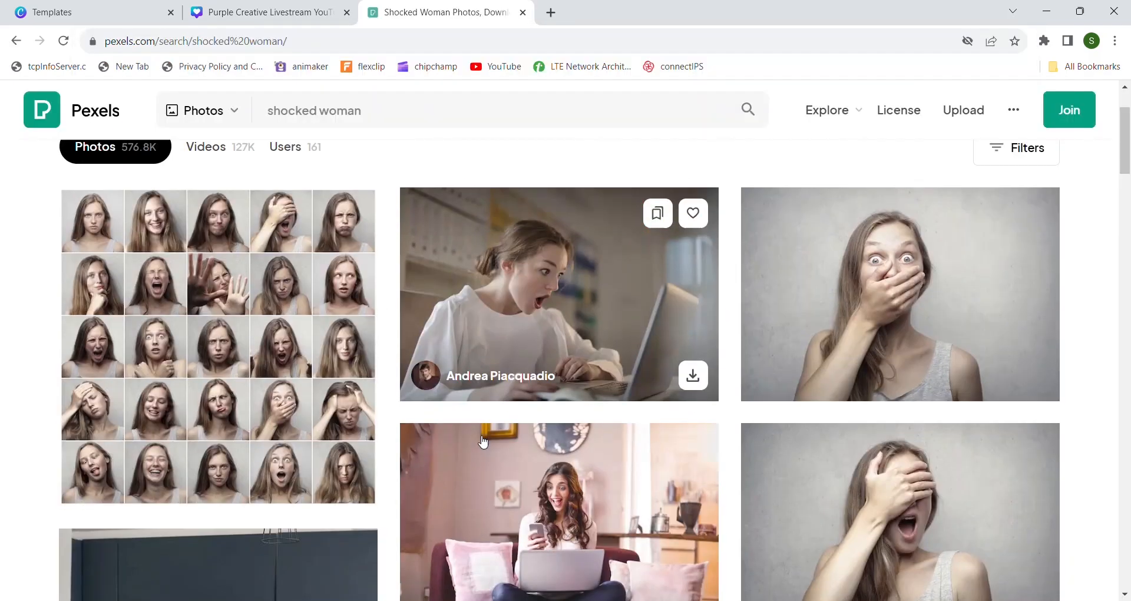
scroll(492, 394, "down", 10)
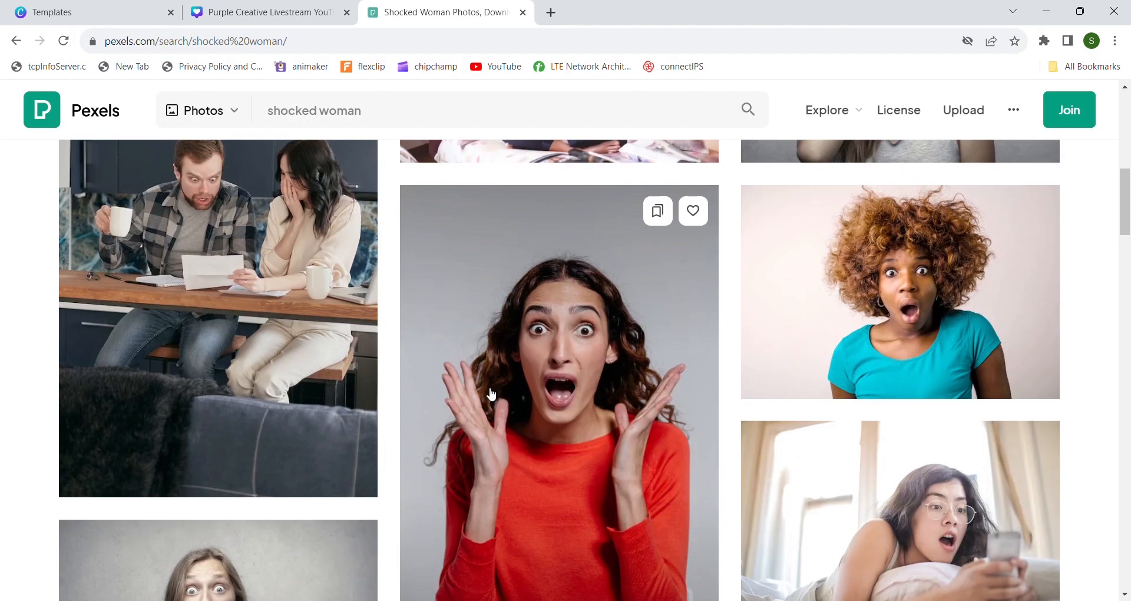
scroll(492, 393, "down", 15)
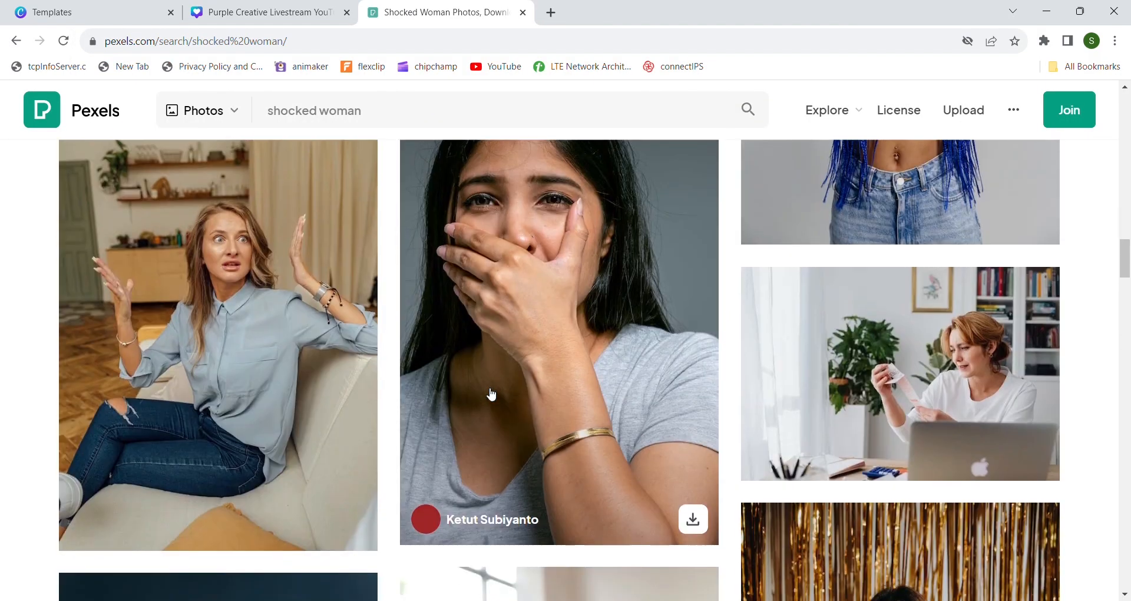
left_click(545, 370)
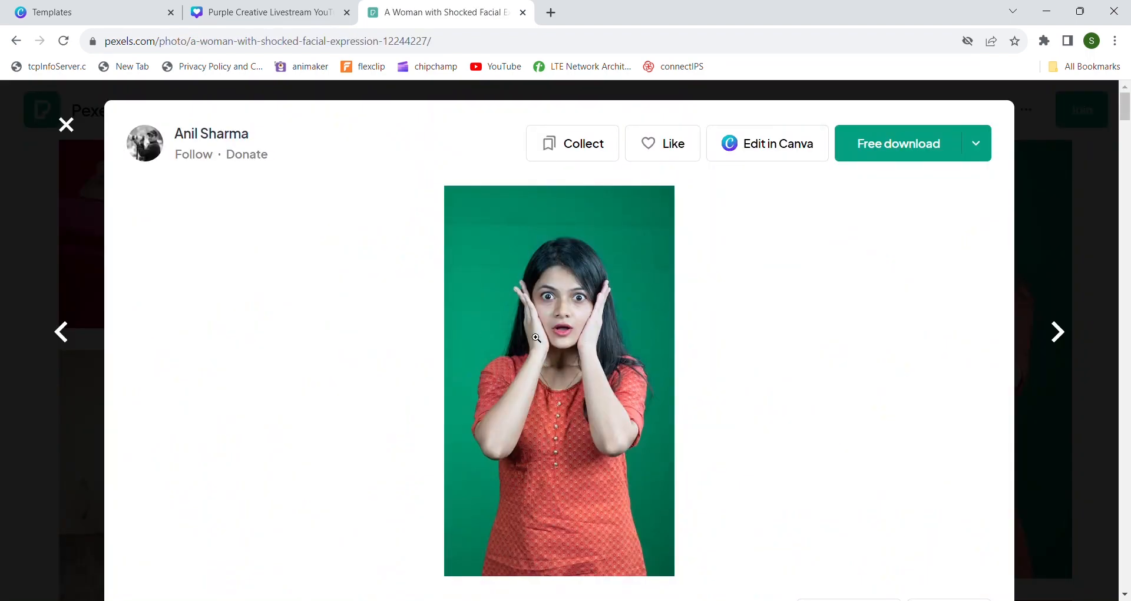
left_click(894, 156)
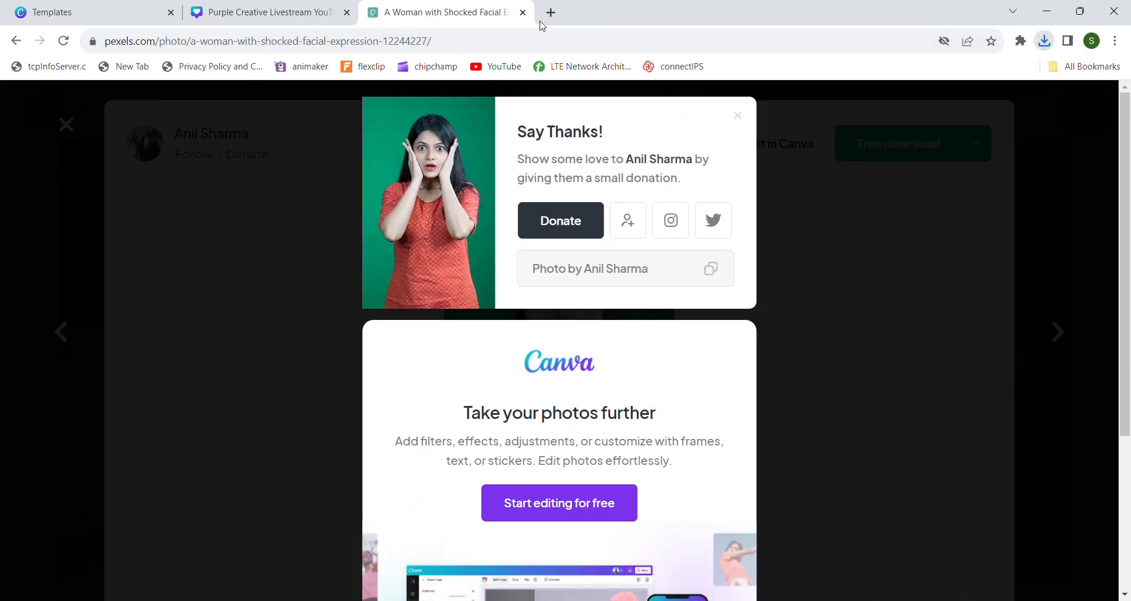
Replace the Pexels page with clipdrop.co and open its Remove Background tool.
left_click(247, 4)
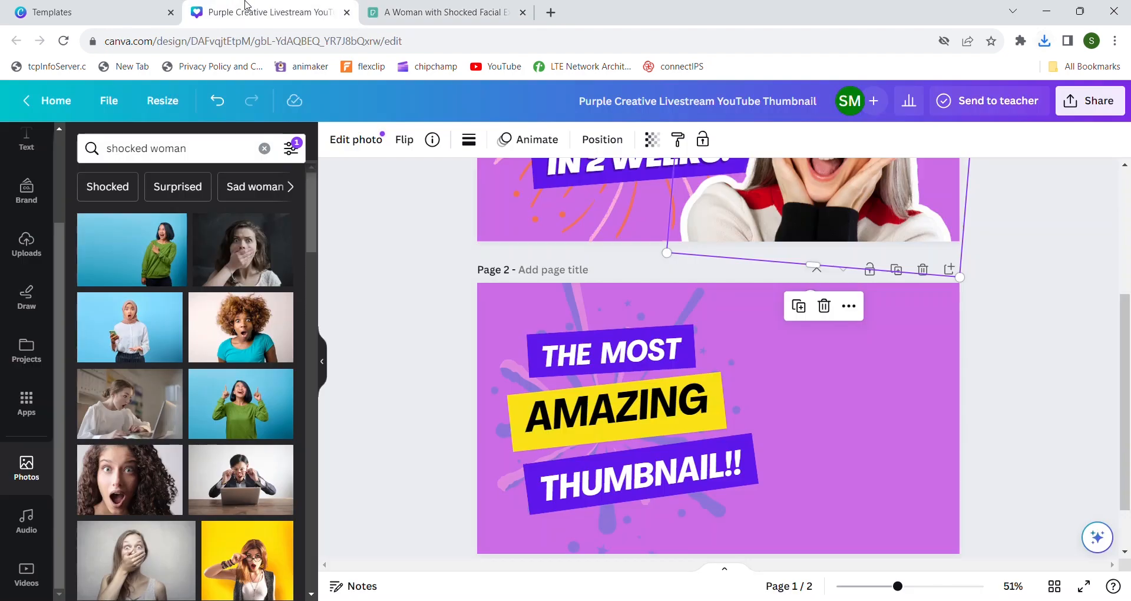
left_click(451, 8)
left_click(436, 41)
type("clipdrop.co")
key("Return")
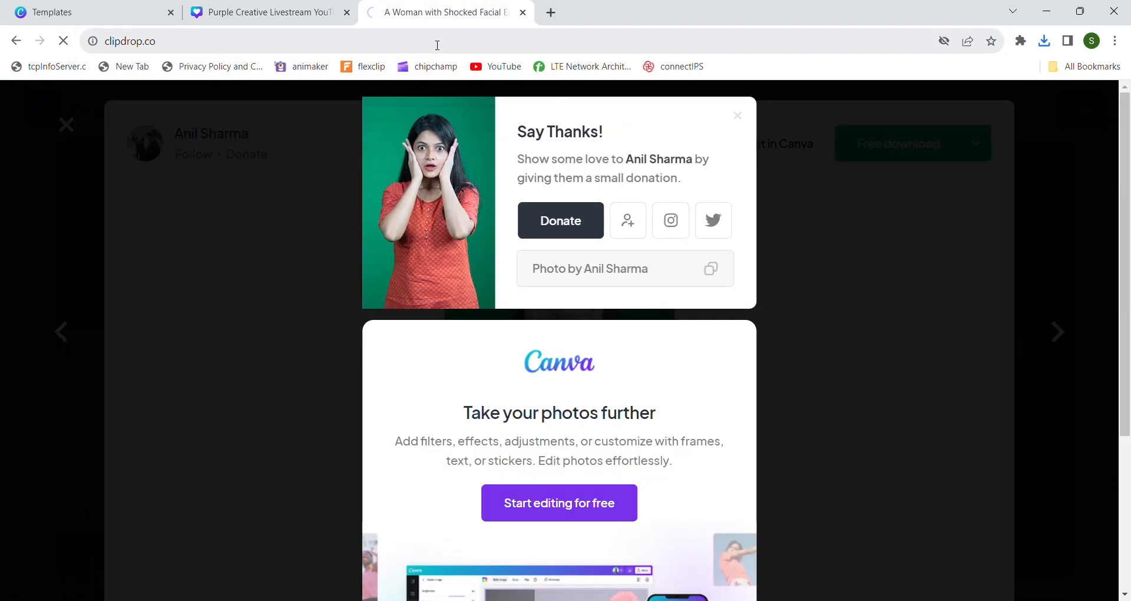
scroll(546, 389, "down", 12)
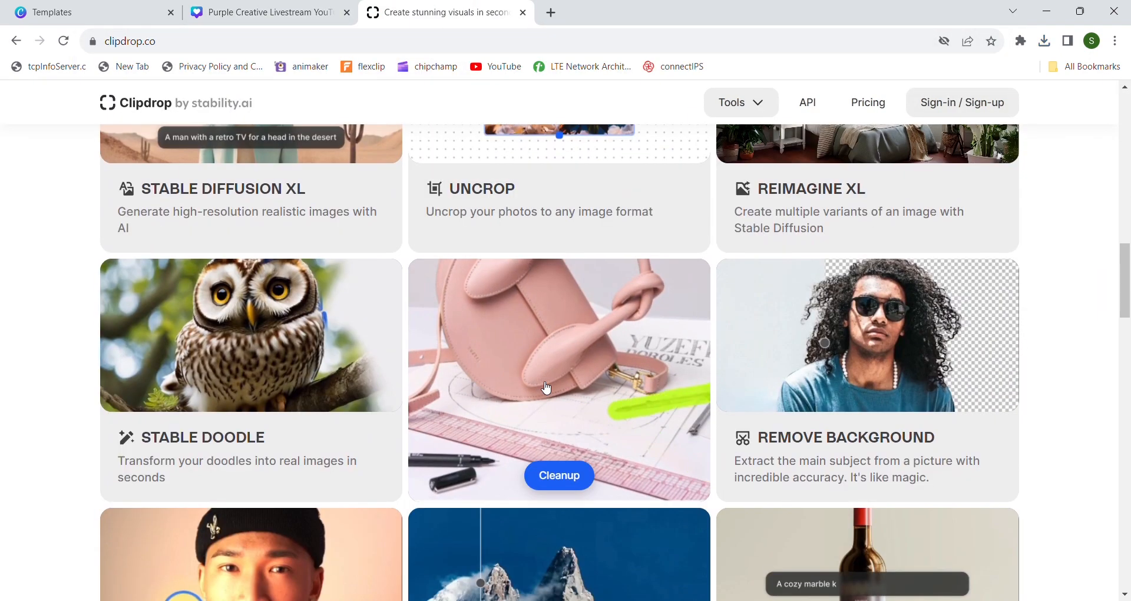
left_click(856, 419)
Remove the background of the downloaded photo at the downscaled 605 × 1024 size and download the cutout.
scroll(542, 428, "down", 2)
left_click(560, 307)
left_click(534, 490)
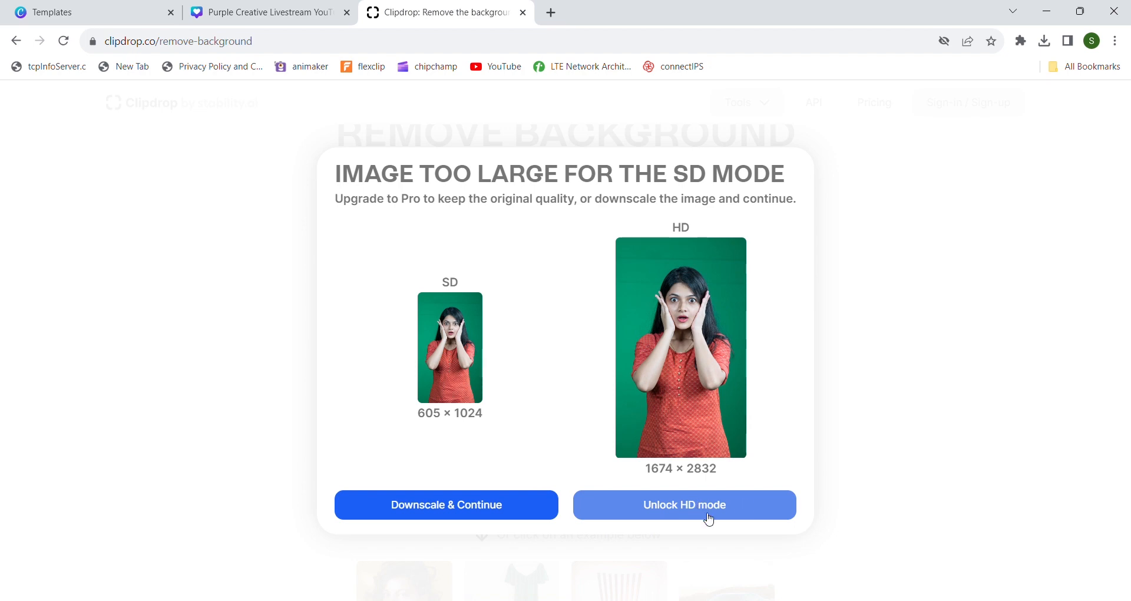
left_click(461, 510)
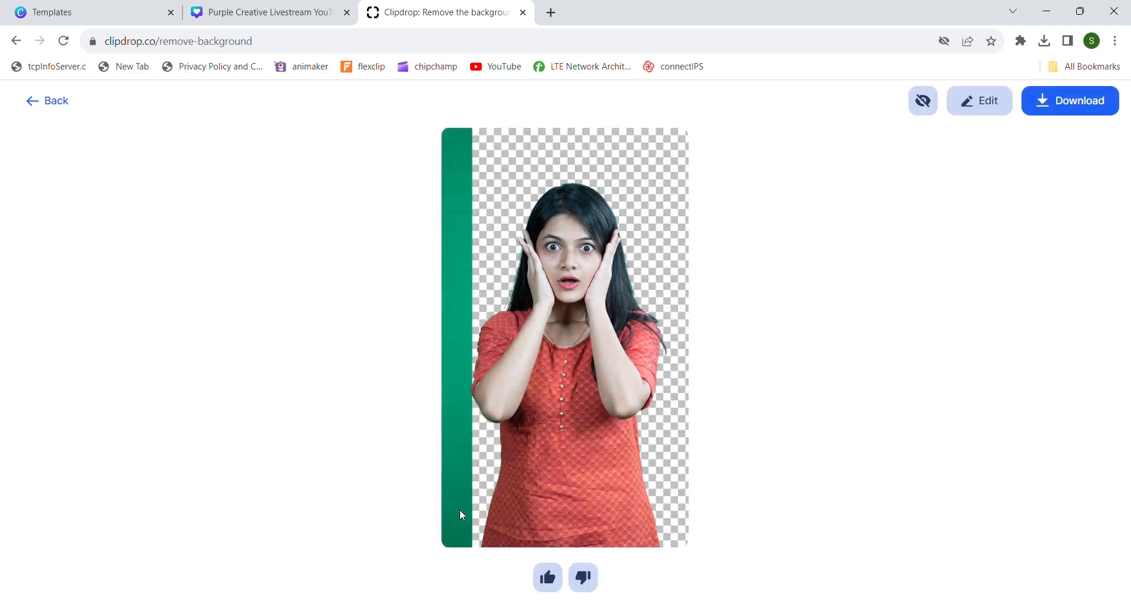
left_click(1070, 100)
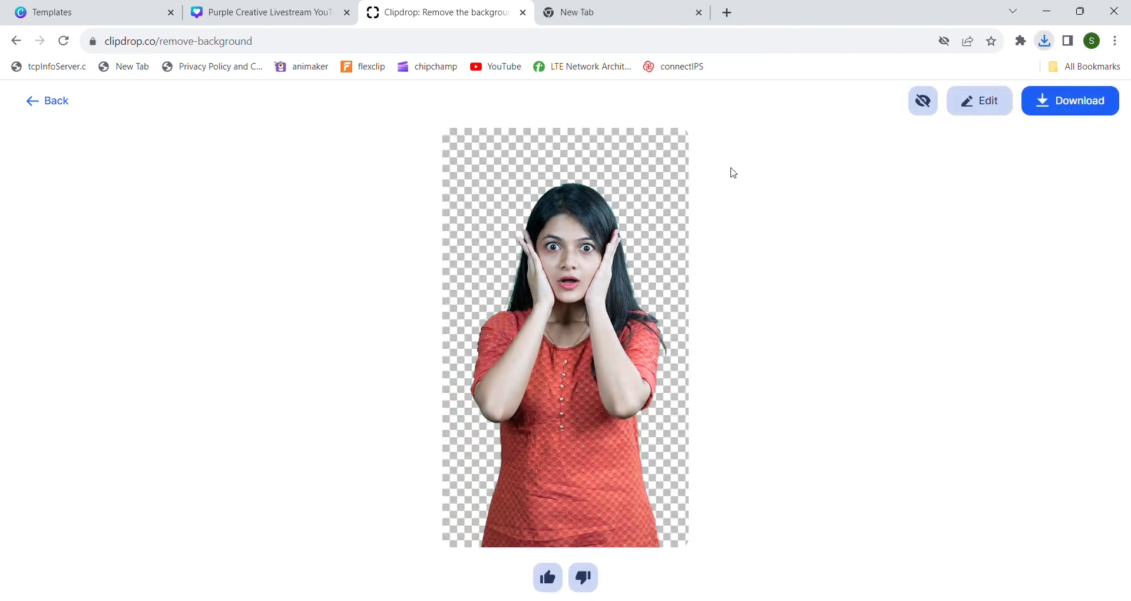
Switch to Paint 3D and paste the original green-background photo of the woman onto the blank canvas.
left_click(265, 12)
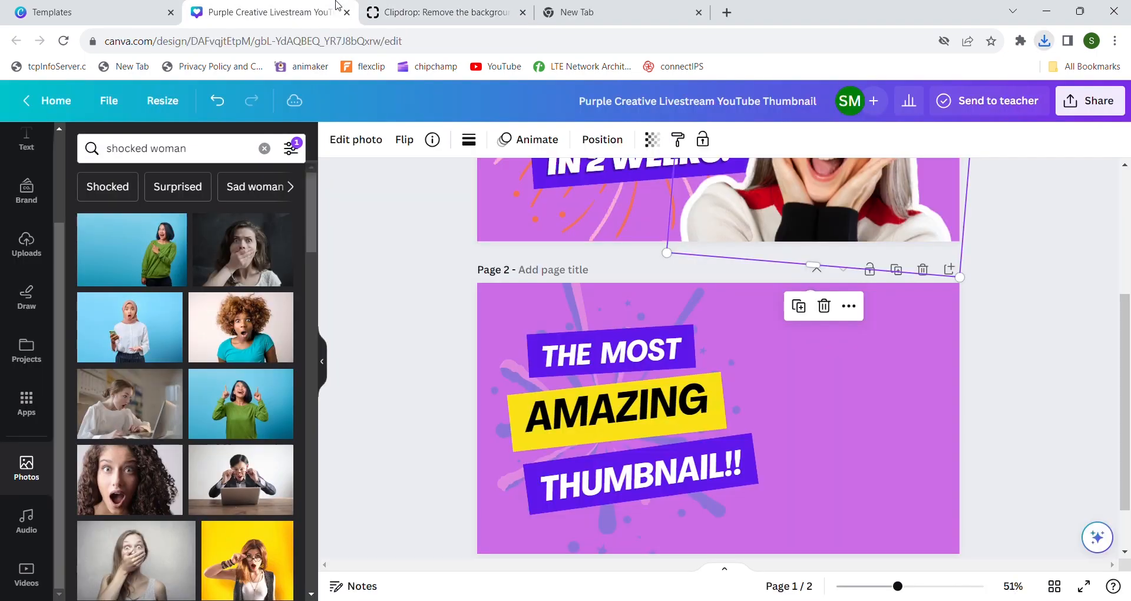
key("super")
type("paint 3D")
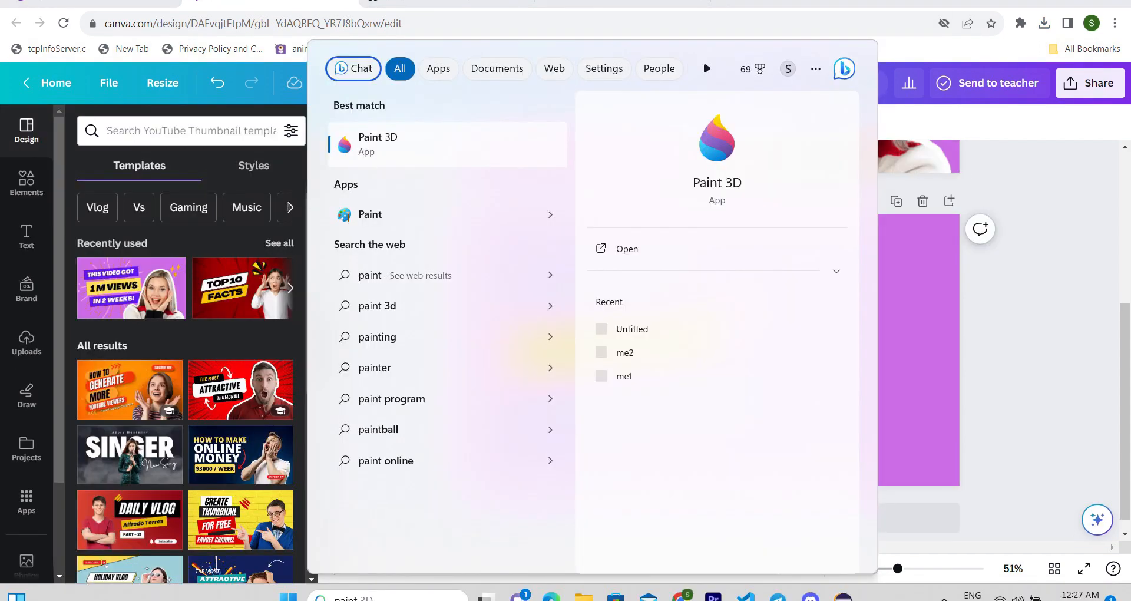
key("Return")
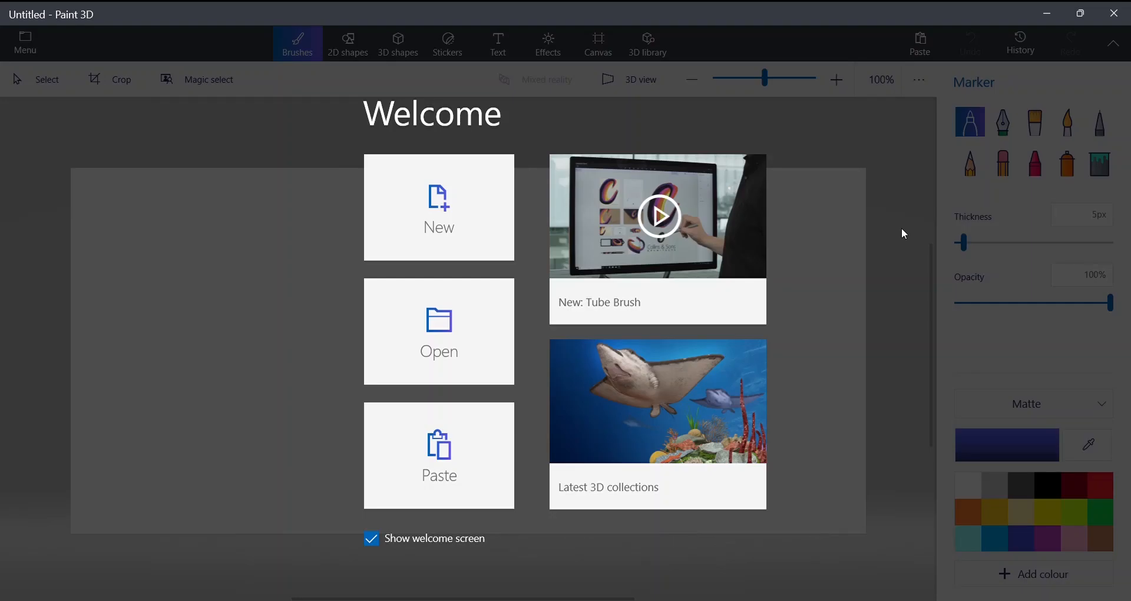
left_click(905, 234)
left_click(25, 43)
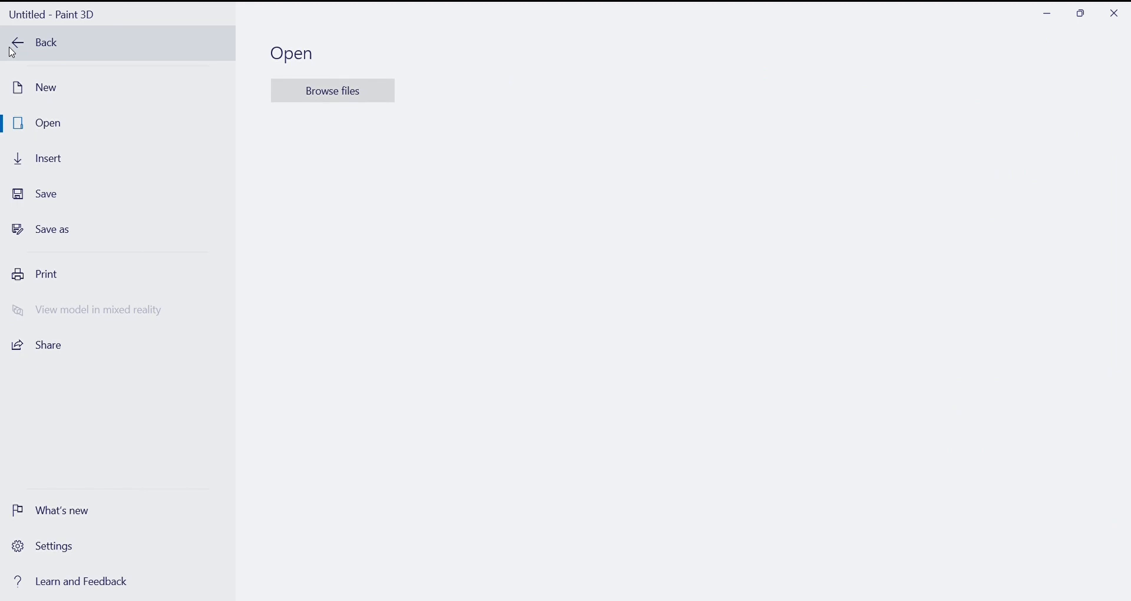
key("Escape")
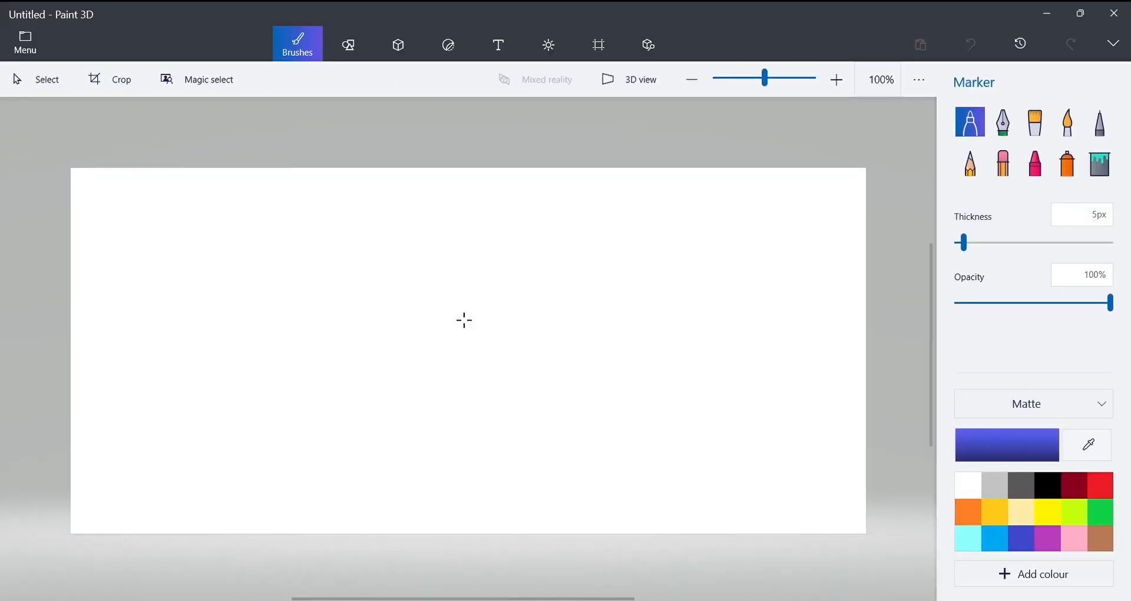
key("ctrl+v")
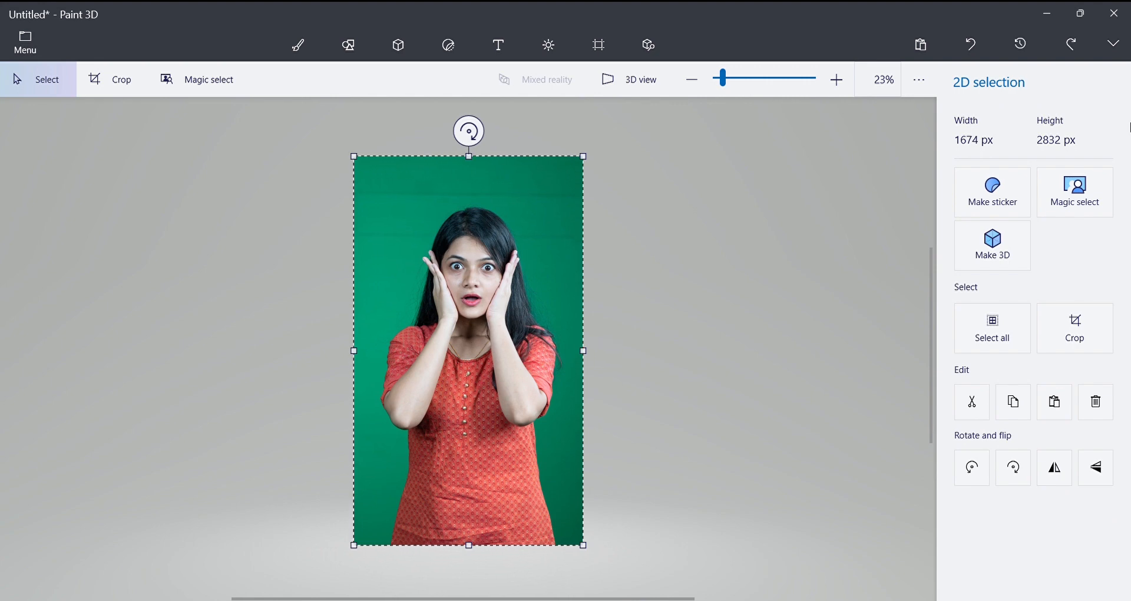
Start a Magic Select cutout of the photo with the focus area tightened around the woman.
left_click(1080, 190)
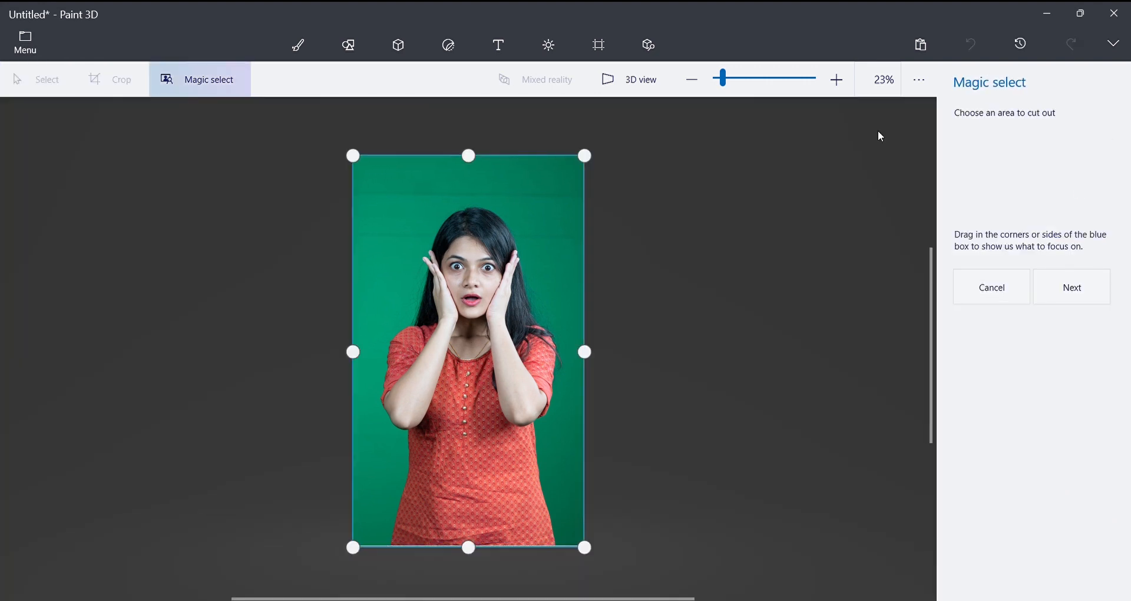
left_click_drag(594, 164, 577, 217)
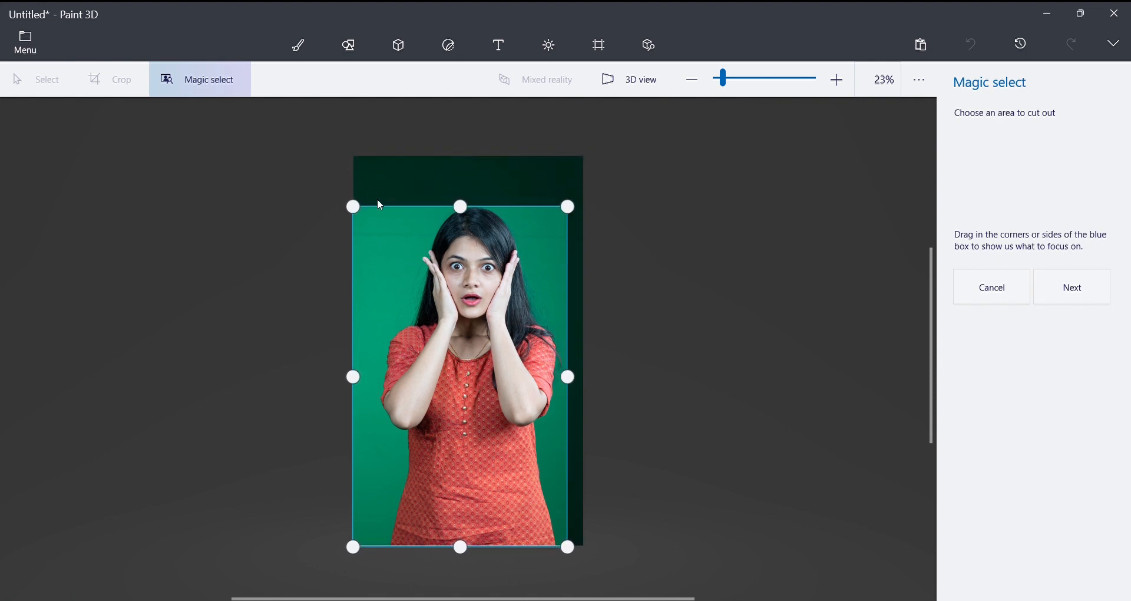
left_click_drag(366, 211, 391, 210)
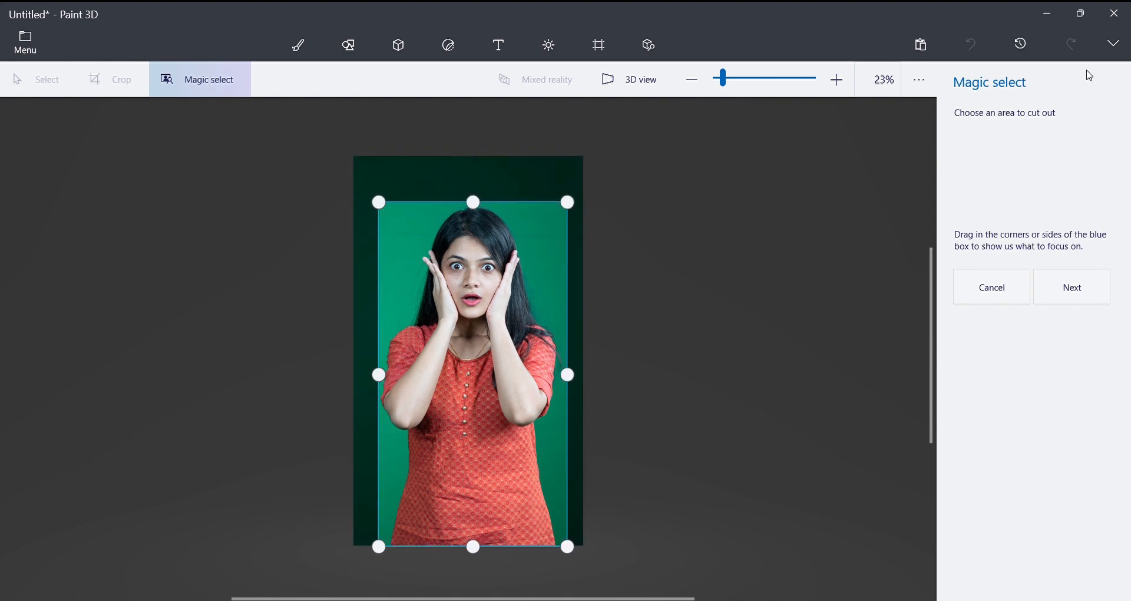
left_click(1070, 289)
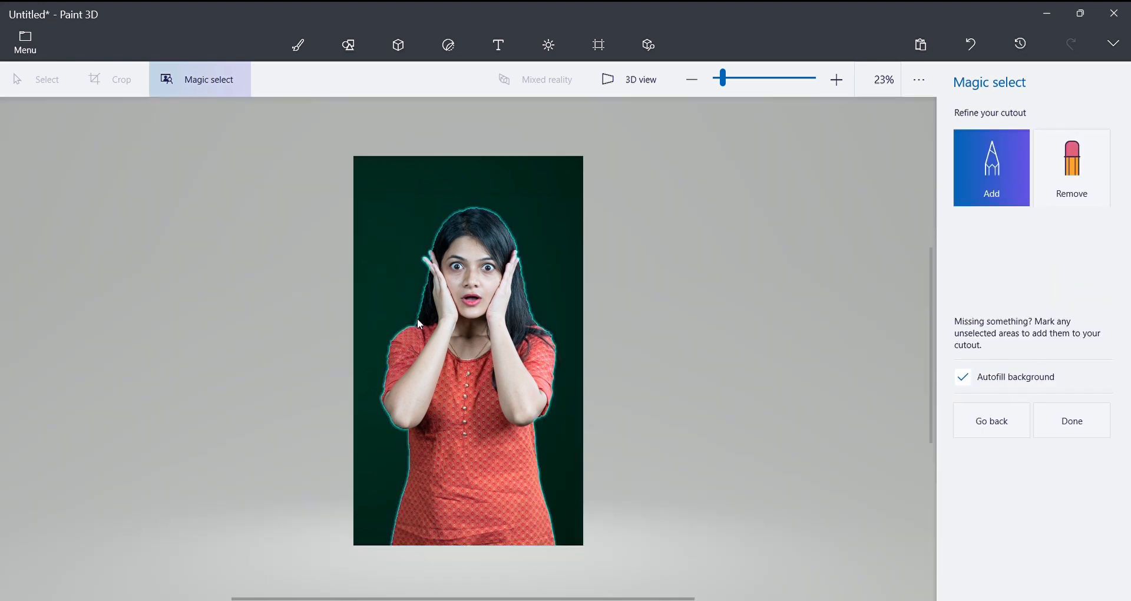
Try adding the loose hair strand beside the woman's sleeve to the cutout and trimming the excess, and undo these refinements.
scroll(524, 395, "up", 5)
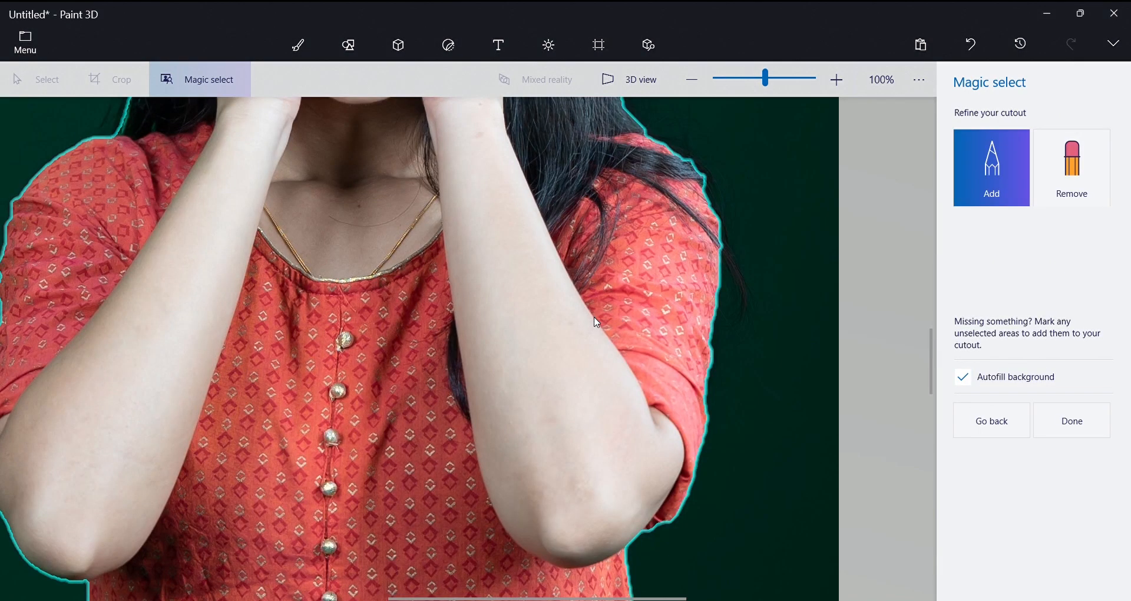
scroll(686, 318, "up", 2)
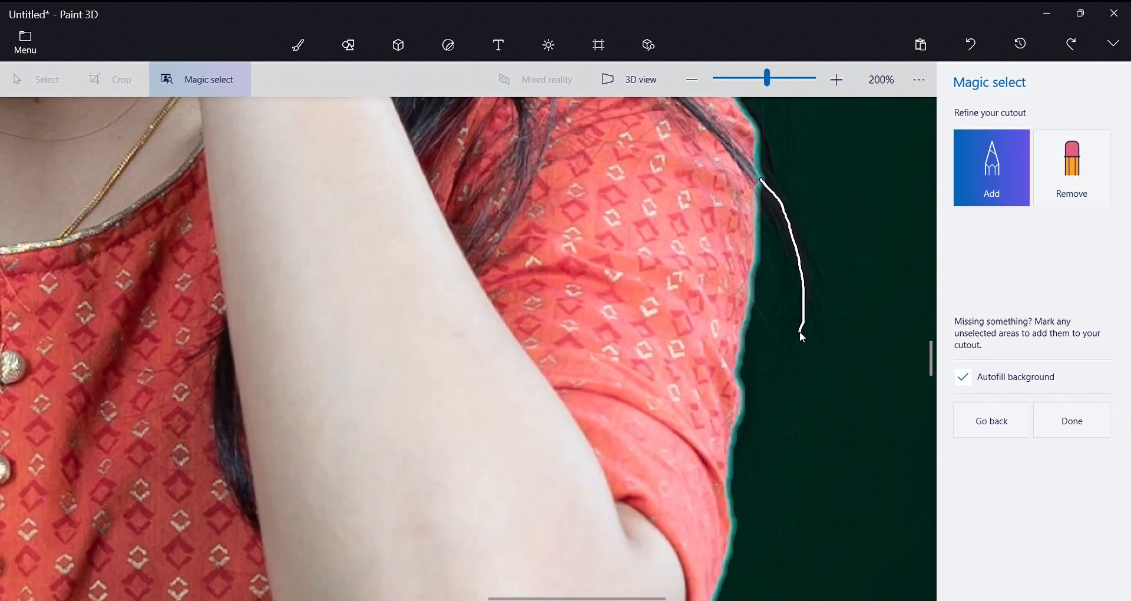
left_click_drag(800, 331, 800, 331)
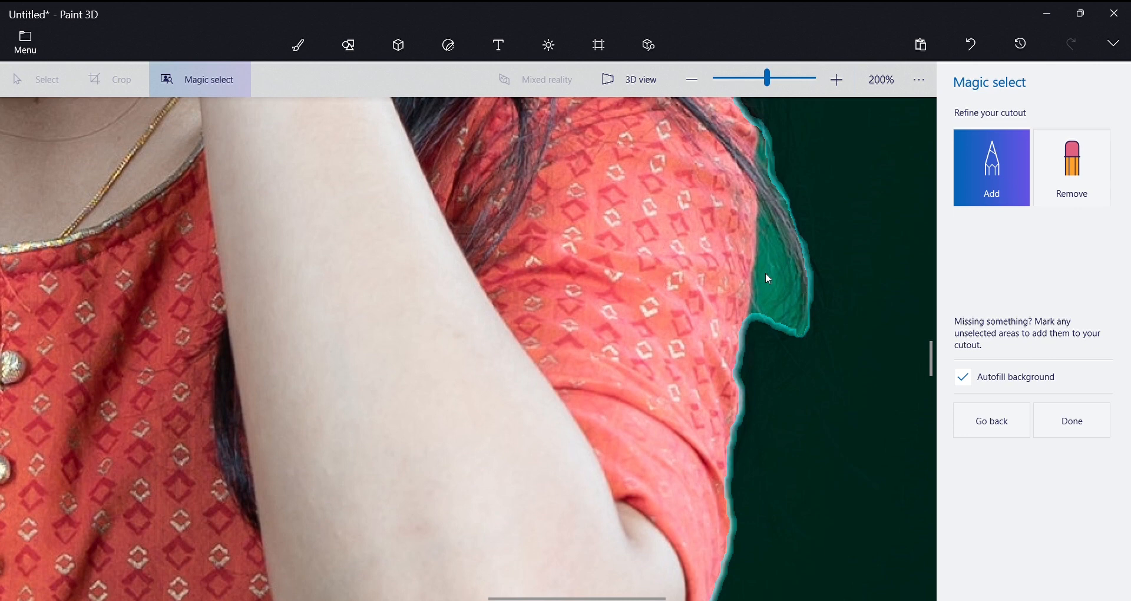
left_click(1072, 187)
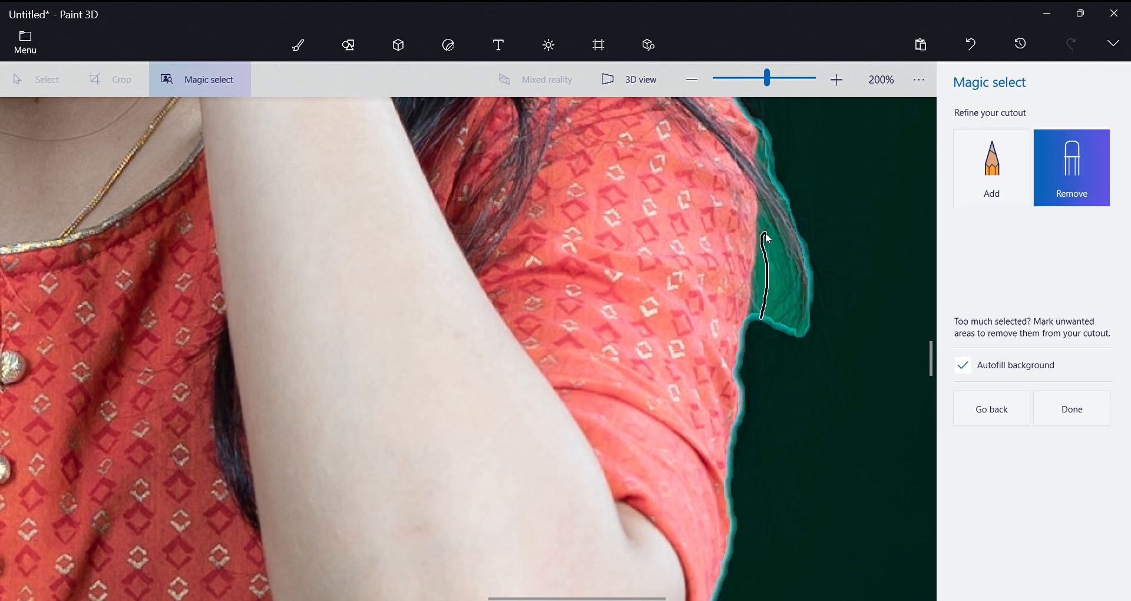
left_click_drag(765, 234, 766, 234)
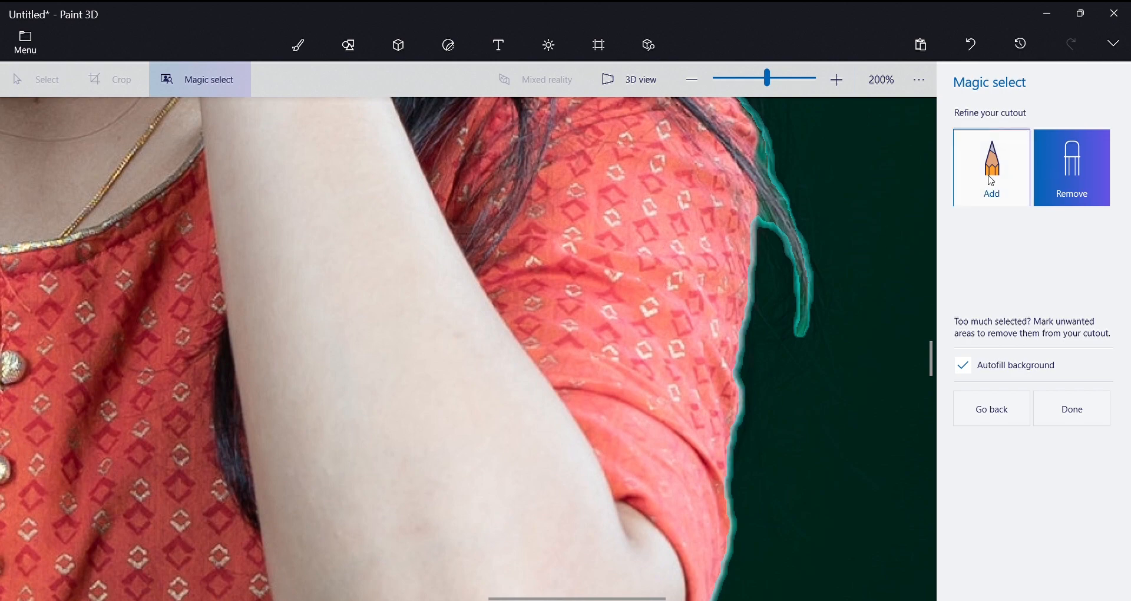
key("ctrl+z")
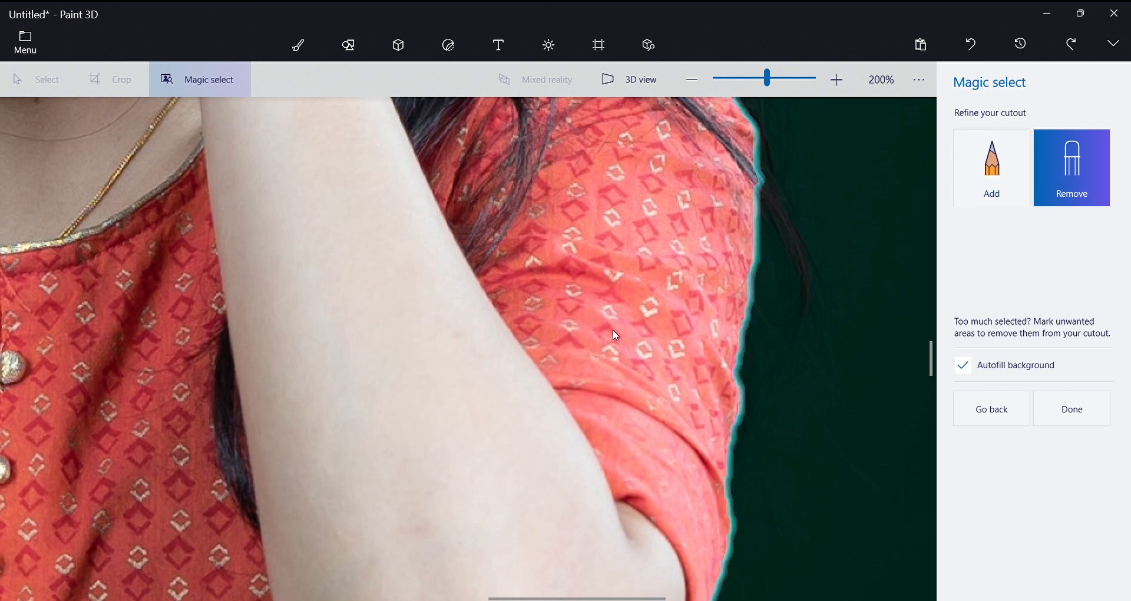
Accept the woman's cutout and delete the leftover green background photo behind her.
scroll(613, 330, "down", 10)
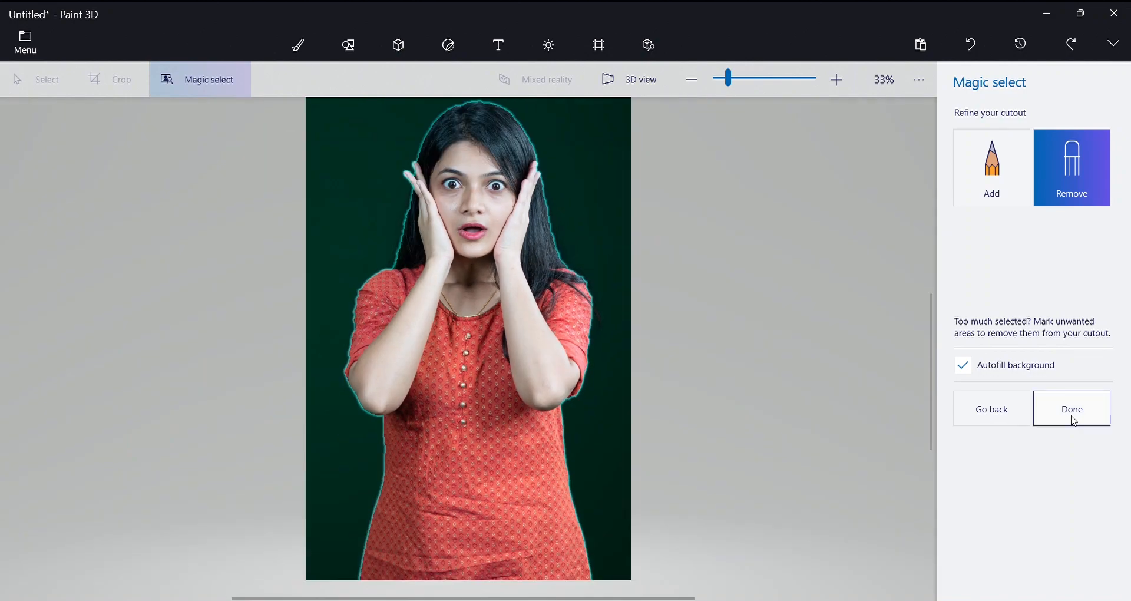
left_click(1074, 422)
left_click_drag(501, 420, 501, 386)
scroll(501, 386, "down", 3)
scroll(503, 387, "up", 3)
mouse_move(591, 202)
left_mouse_down()
mouse_move(604, 195)
mouse_move(667, 251)
mouse_move(629, 182)
mouse_move(608, 203)
mouse_move(613, 192)
left_mouse_up()
key("Delete")
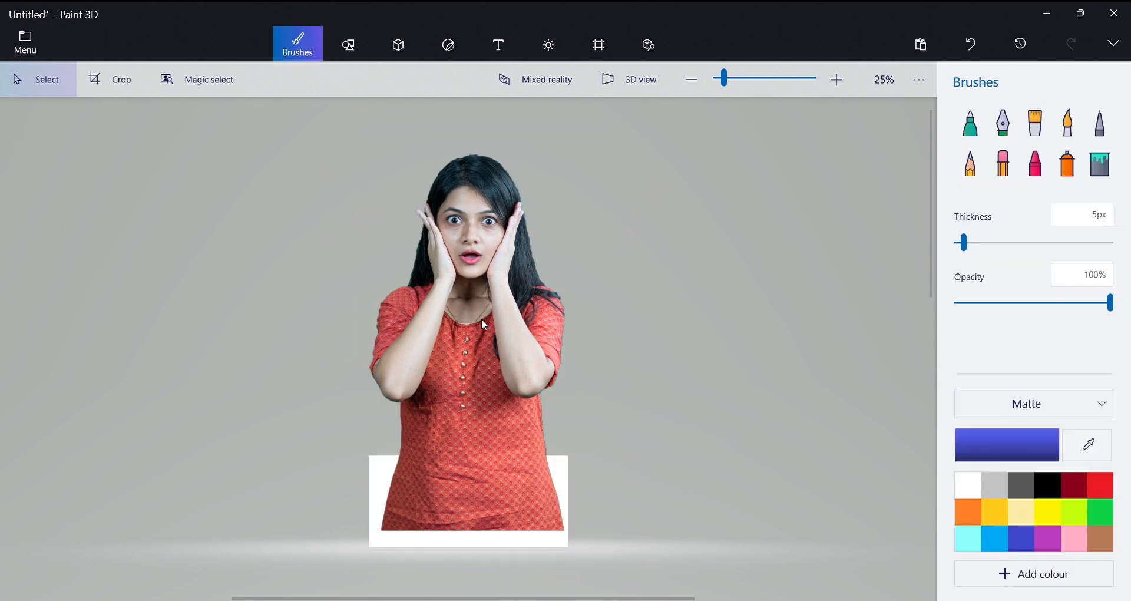
Move the woman's cutout slightly up off the white canvas and turn off the canvas display.
left_click(501, 345)
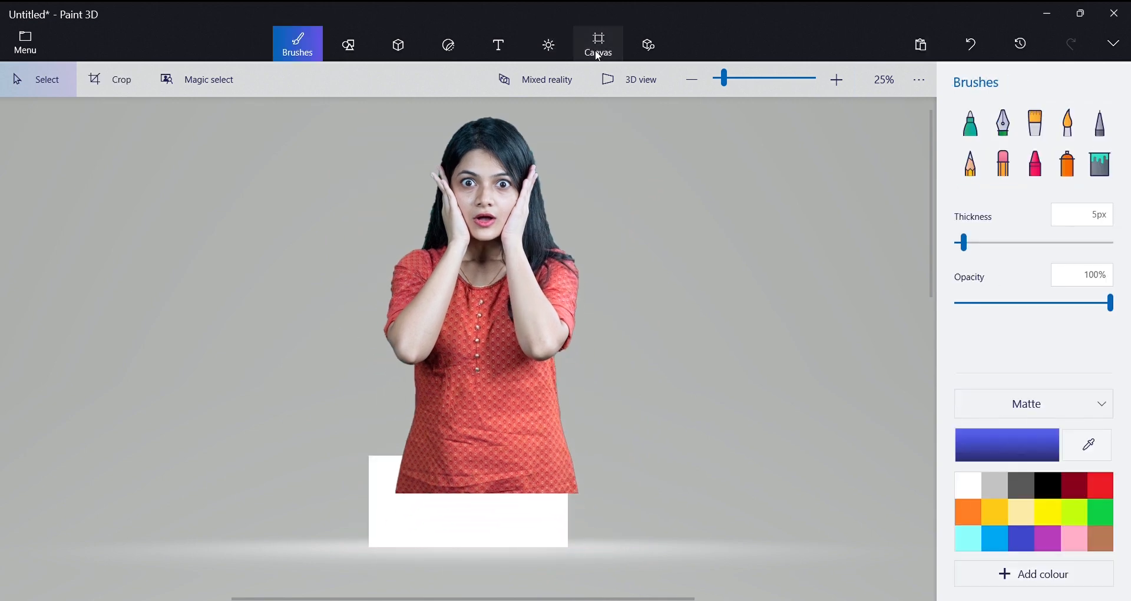
left_click(598, 53)
left_click(967, 132)
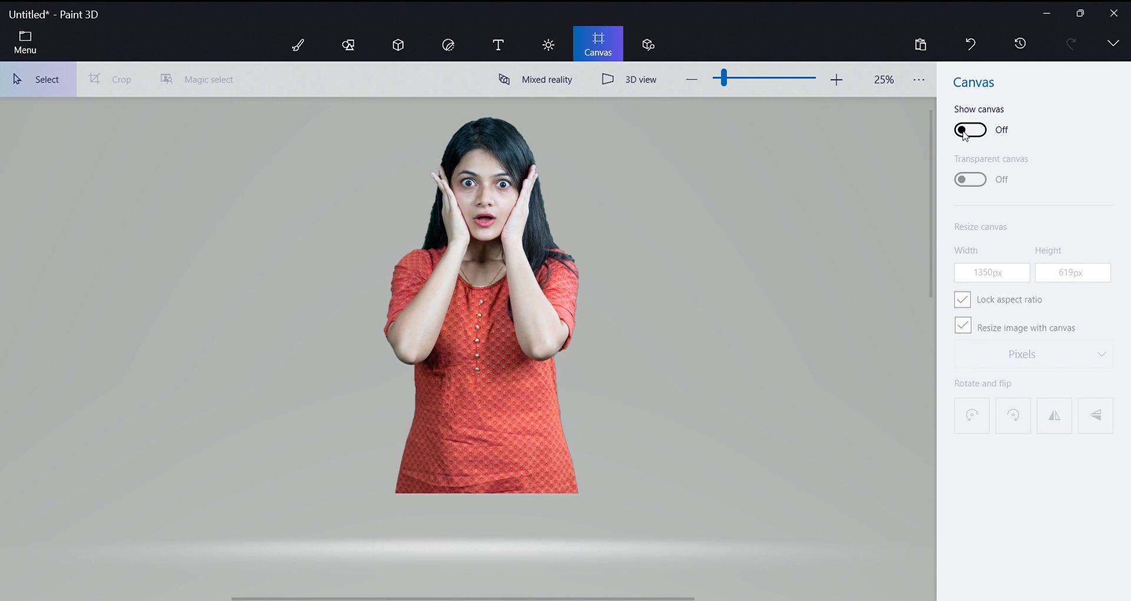
left_click(563, 364)
Save a copy of the cutout as a PNG image with transparency enabled.
left_click(32, 42)
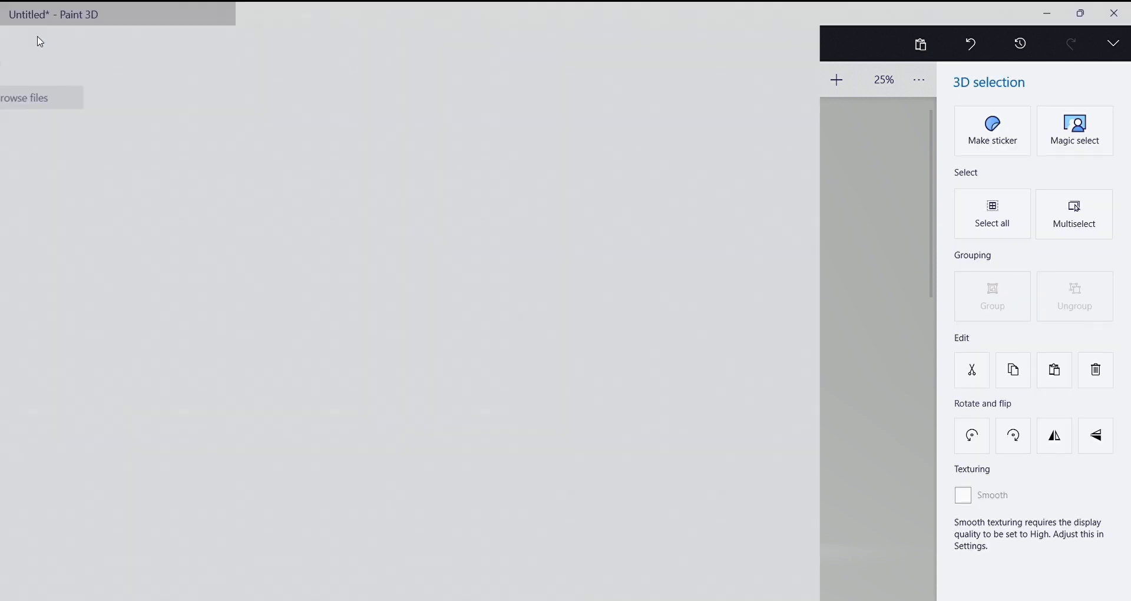
left_click(94, 229)
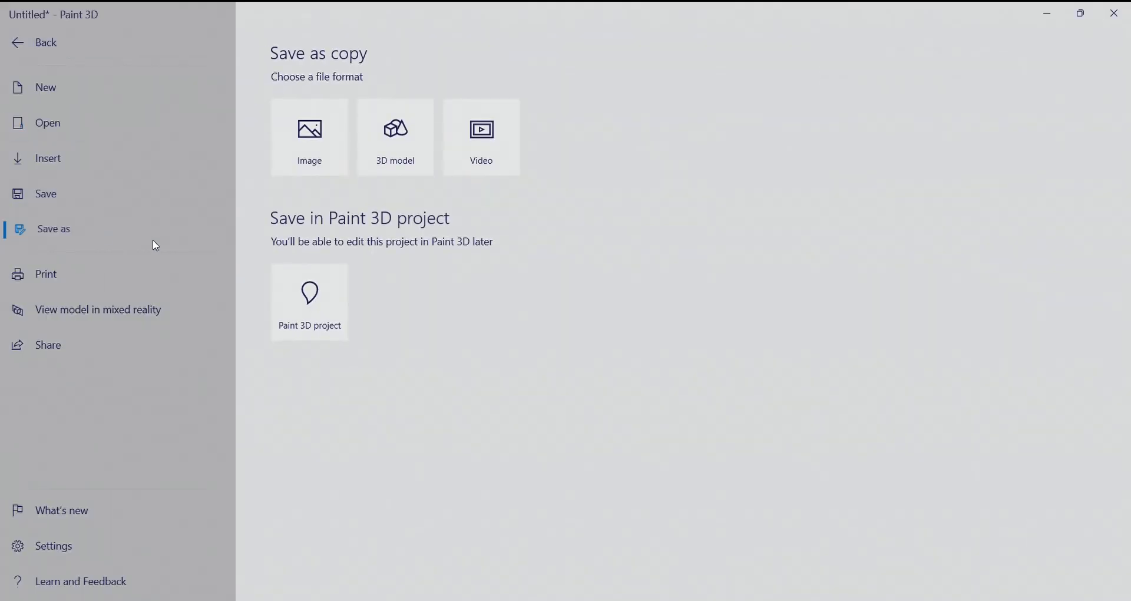
left_click(307, 153)
left_click(970, 248)
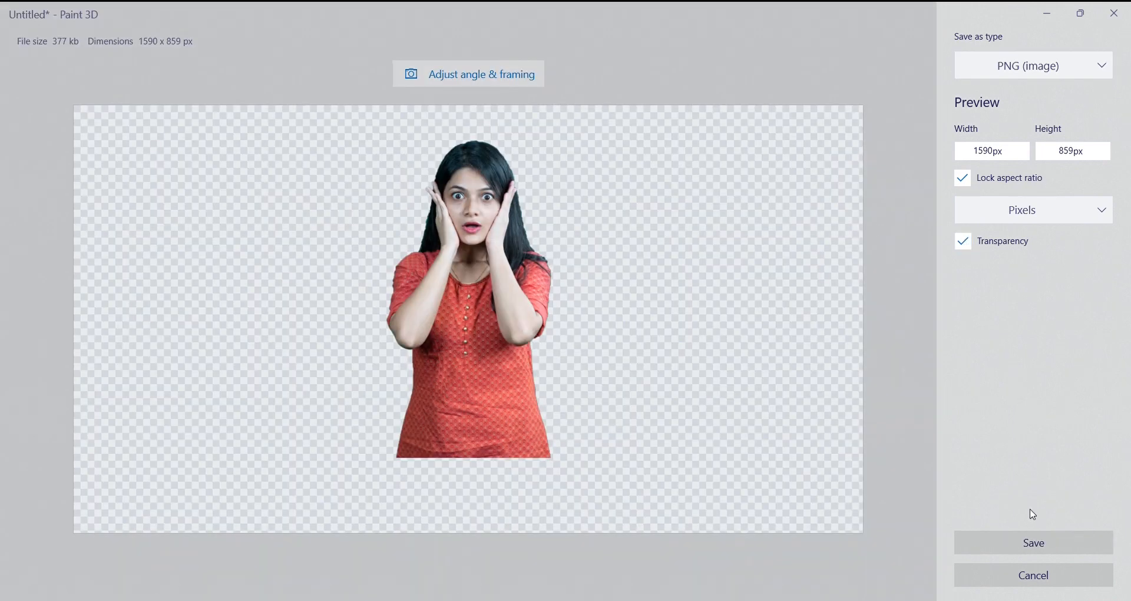
left_click(1025, 543)
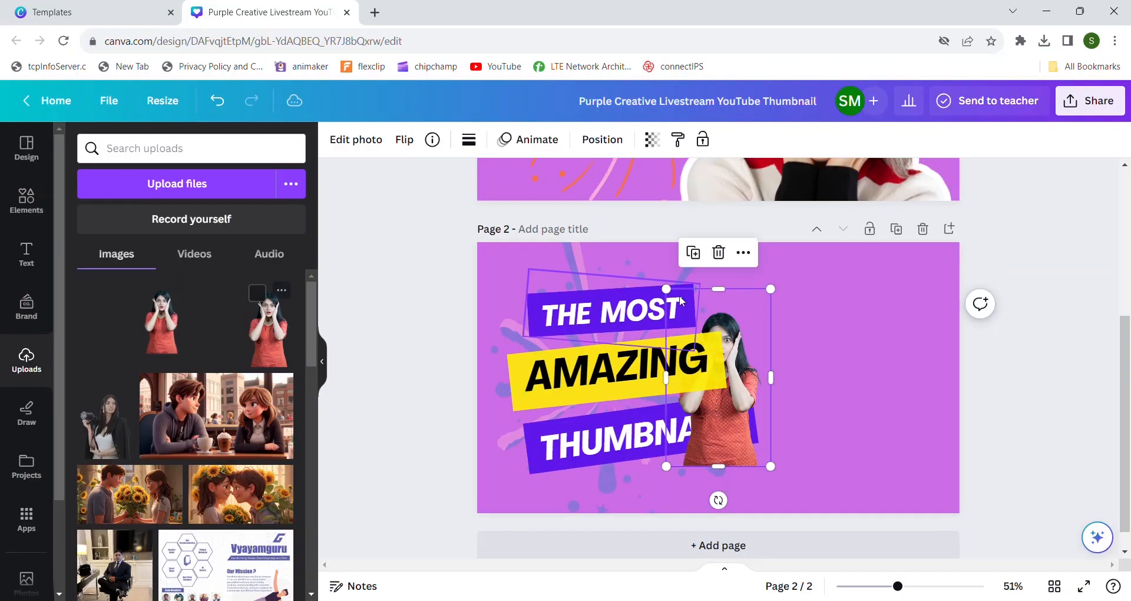
Switch to Canva, place the woman's cutout beside the banners on page 2 and enlarge it to fill the page height.
left_click_drag(744, 430, 865, 465)
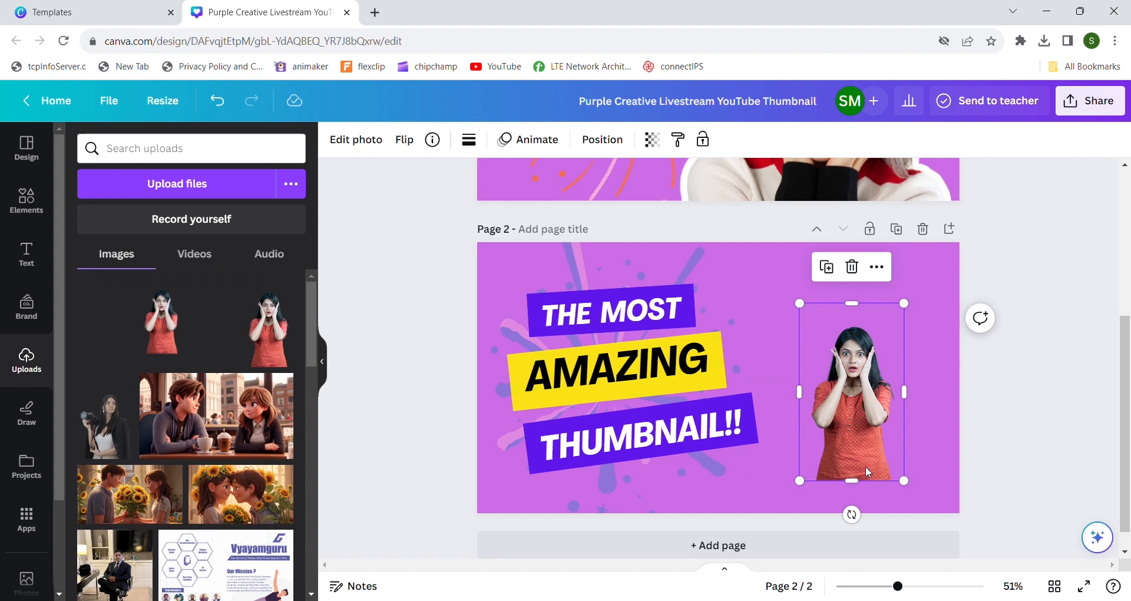
double_click(865, 466)
left_click_drag(904, 303, 905, 333)
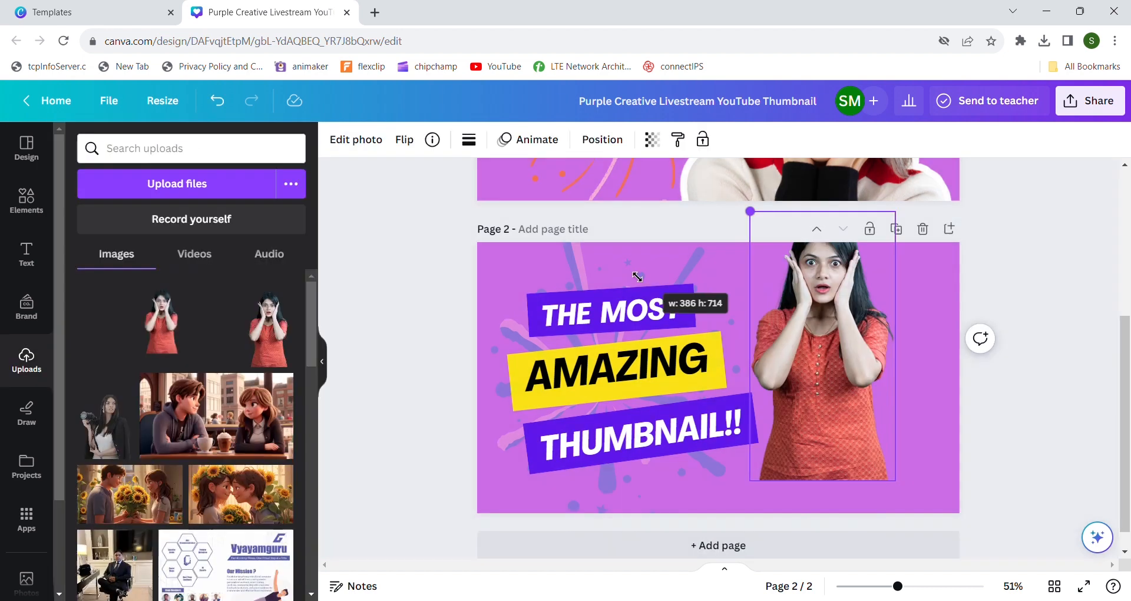
left_click_drag(636, 275, 589, 251)
left_click(896, 483)
left_click(894, 478)
left_click_drag(896, 480, 1022, 556)
left_click_drag(887, 343, 882, 442)
left_click(995, 394)
left_click(35, 155)
left_click_drag(845, 384, 851, 388)
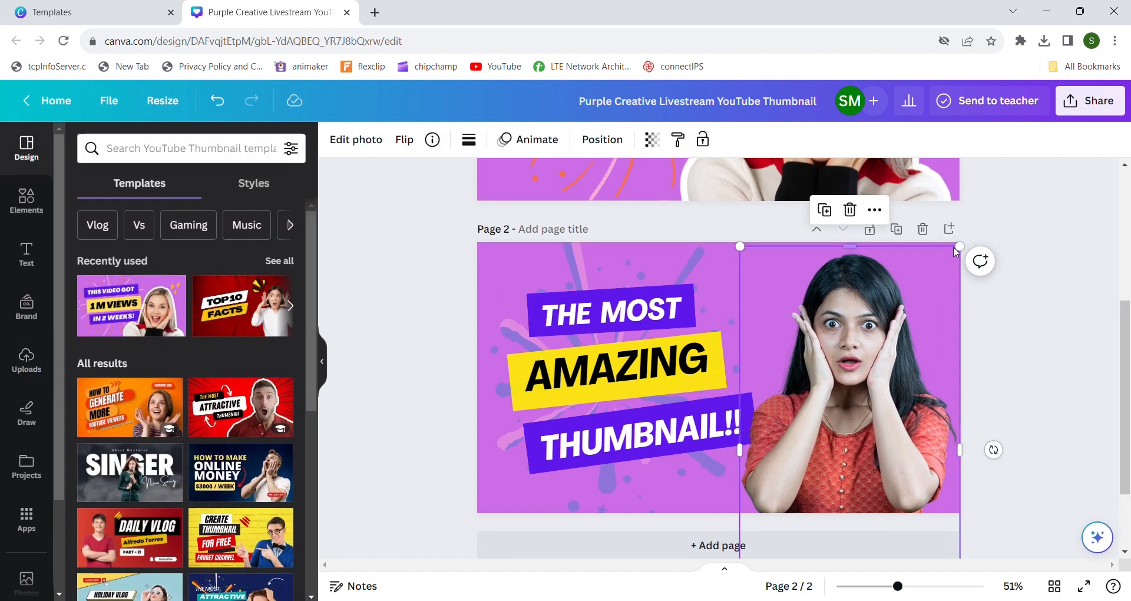
left_click(1015, 344)
Set Brightness to 100 for the copy of the woman's cutout on page 3.
scroll(686, 395, "up", 3)
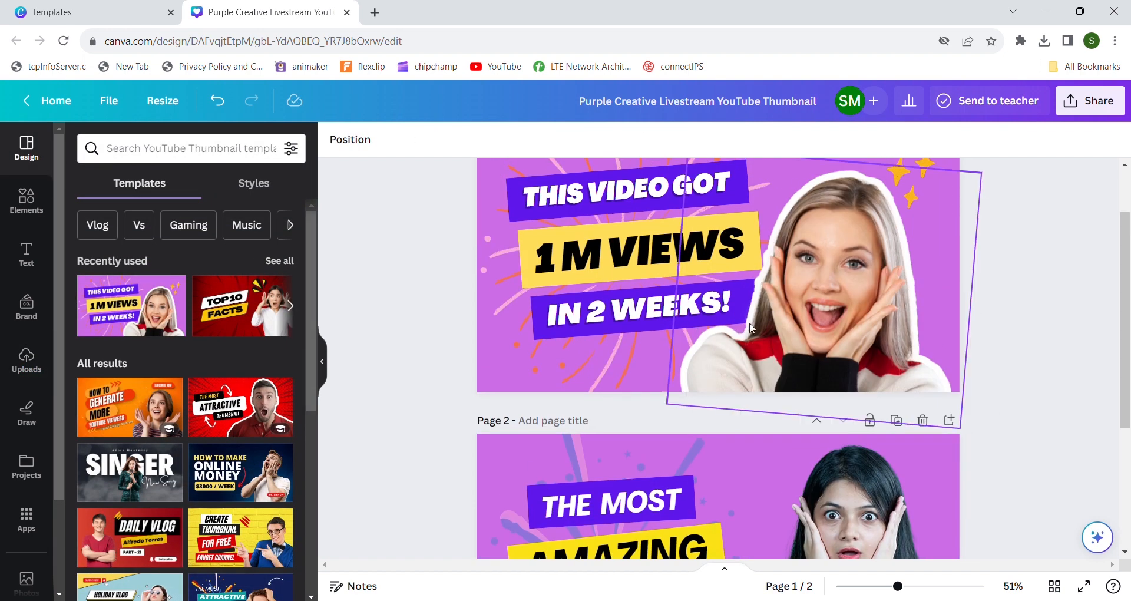
scroll(881, 389, "down", 3)
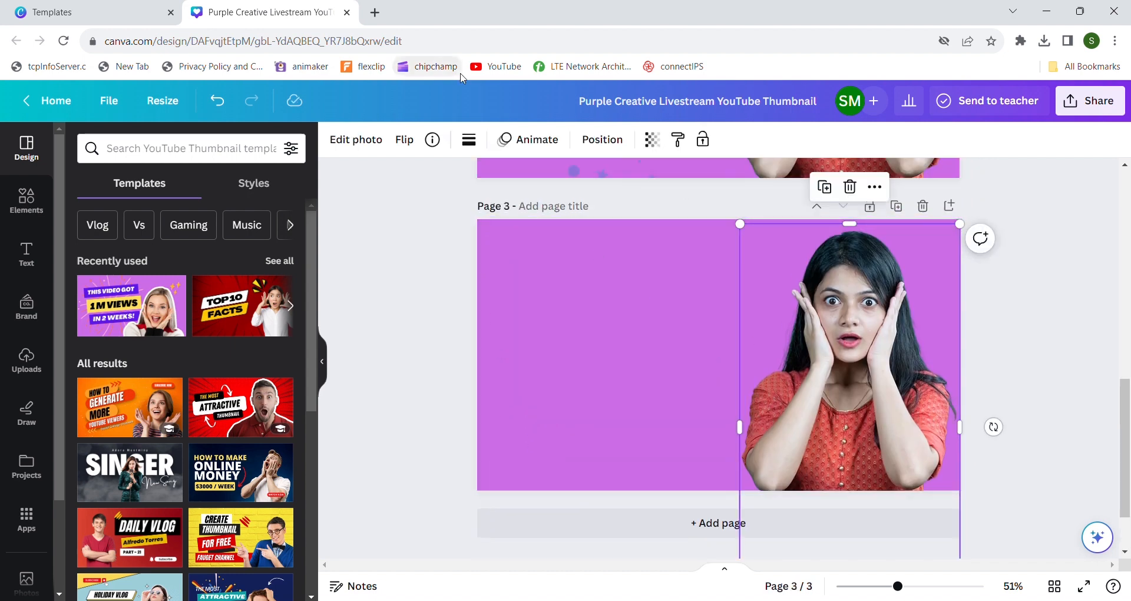
left_click(356, 141)
scroll(173, 437, "down", 3)
left_click(189, 146)
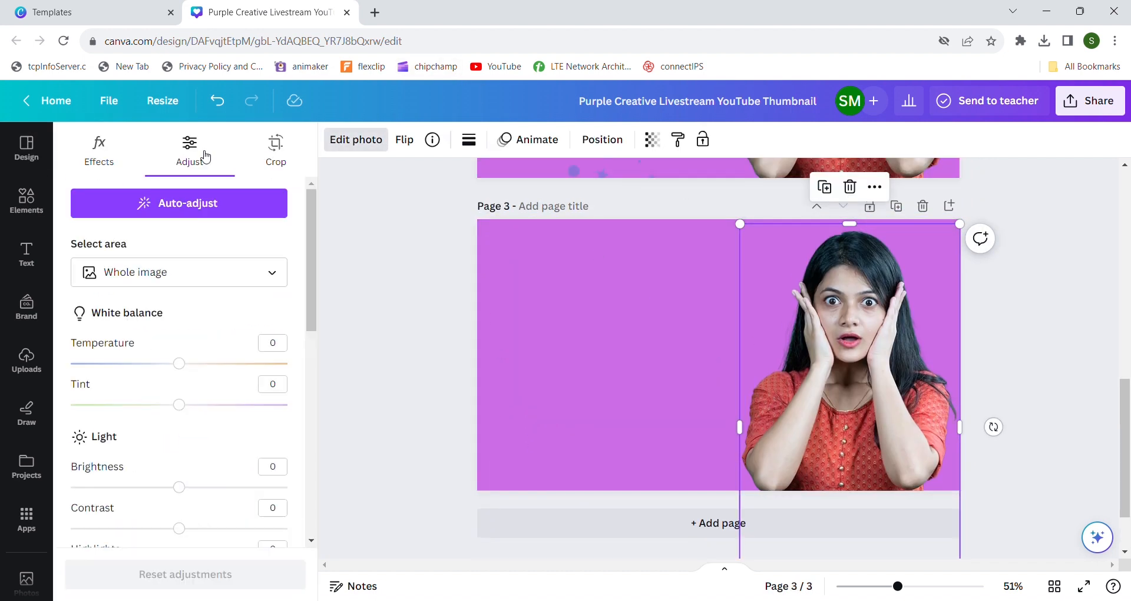
scroll(182, 359, "down", 2)
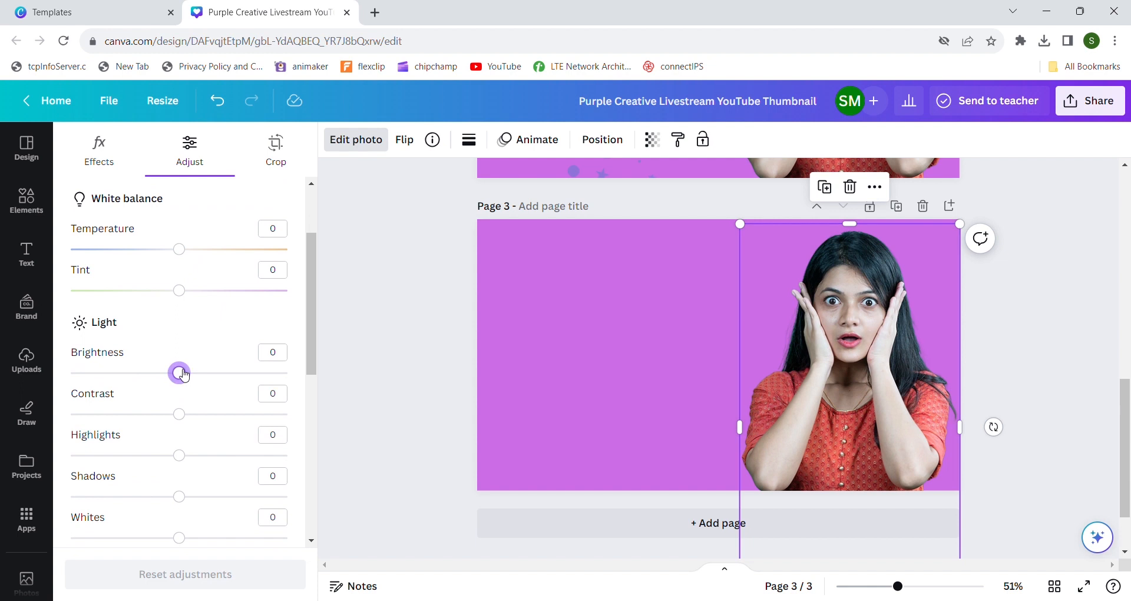
left_click_drag(182, 374, 340, 382)
Set the page 3 copy's Contrast to -100 and its Highlights, Shadows and Whites to 100, and adjust its Blacks.
left_click_drag(180, 414, 113, 462)
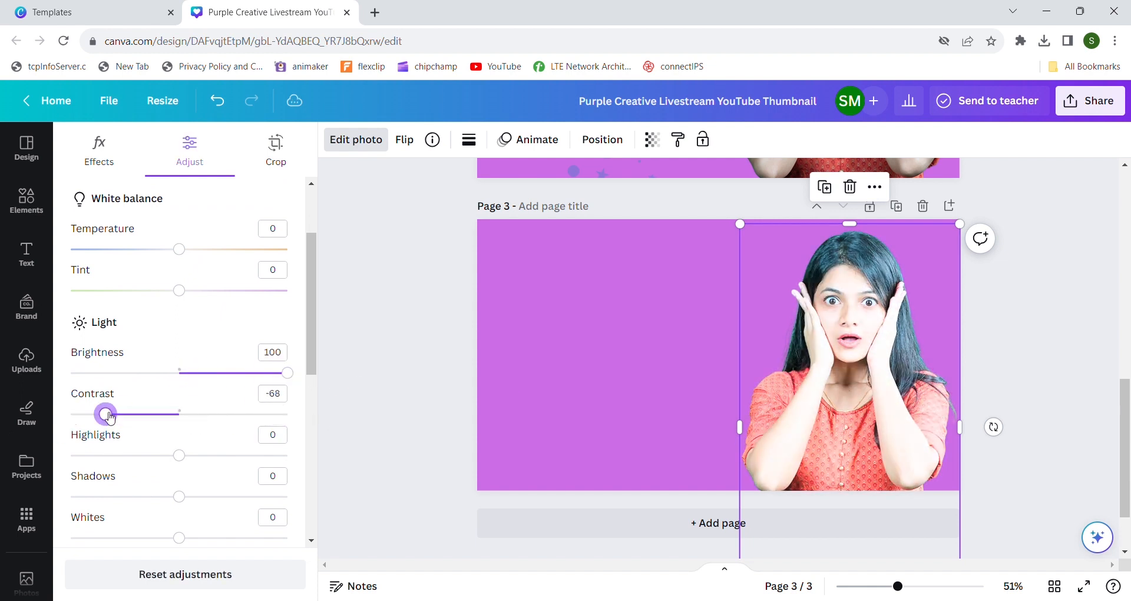
left_click_drag(110, 417, 49, 425)
left_click_drag(181, 456, 342, 469)
scroll(200, 479, "down", 3)
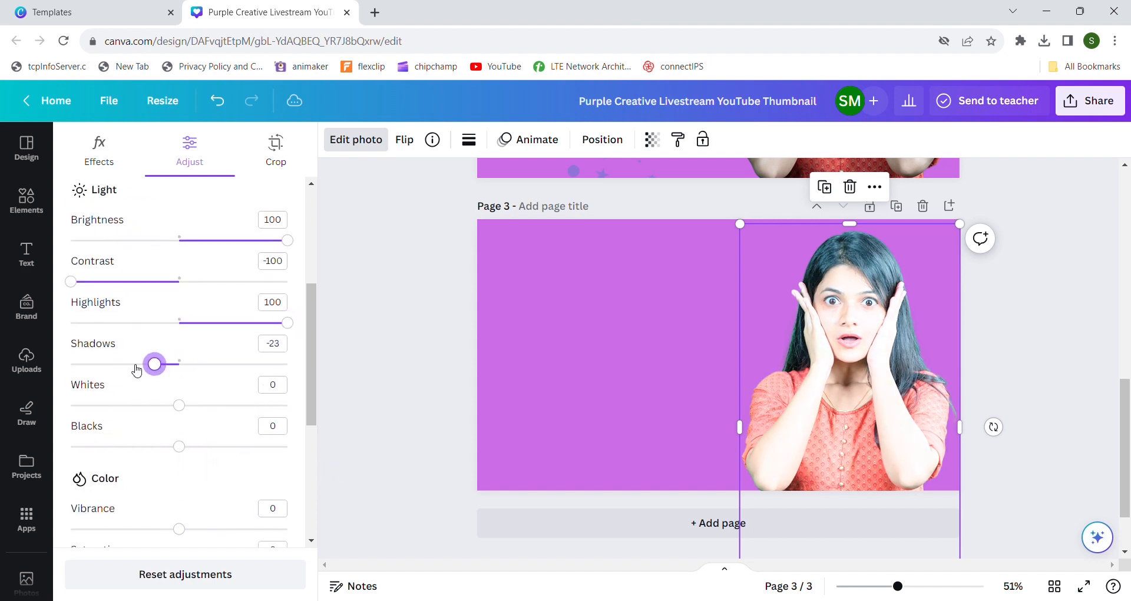
left_click_drag(179, 364, 288, 364)
left_click_drag(186, 407, 386, 426)
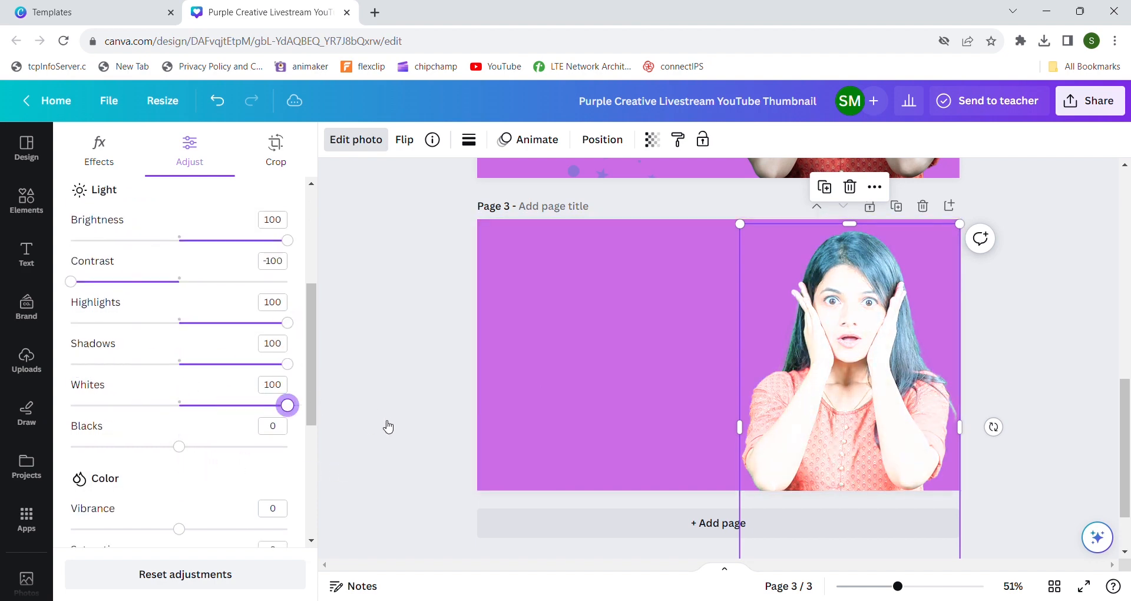
left_click_drag(188, 450, 33, 455)
scroll(152, 498, "down", 5)
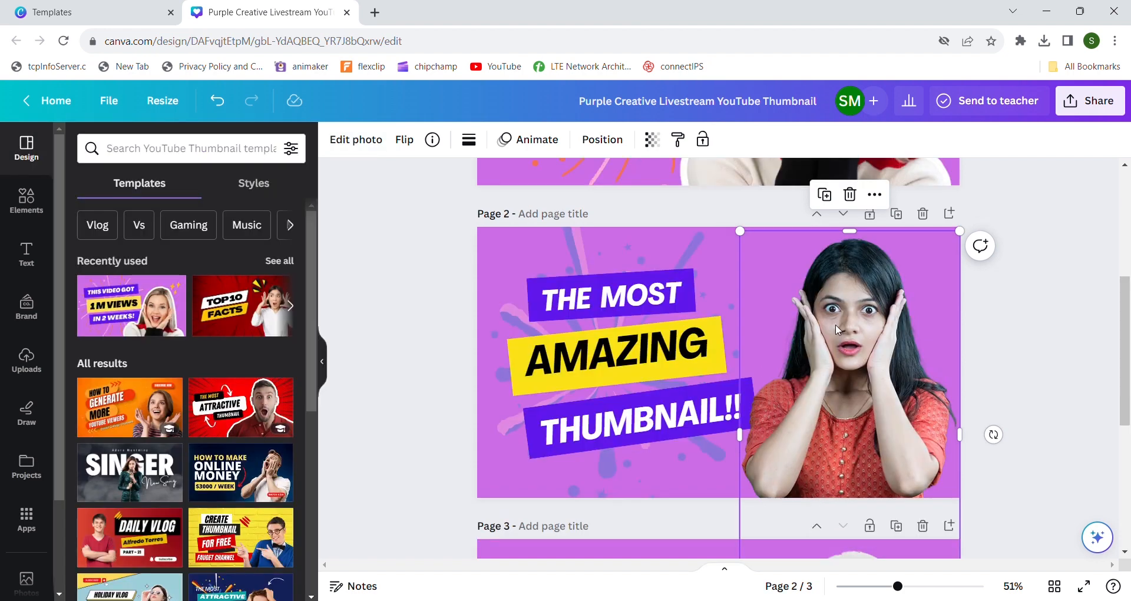
Paste the original cutout over the whitened copy on page 3, sized slightly smaller to leave a white outline around the woman.
scroll(836, 330, "down", 5)
left_click(830, 329)
key("ctrl+v")
left_click_drag(965, 219, 949, 248)
left_click_drag(850, 375, 852, 340)
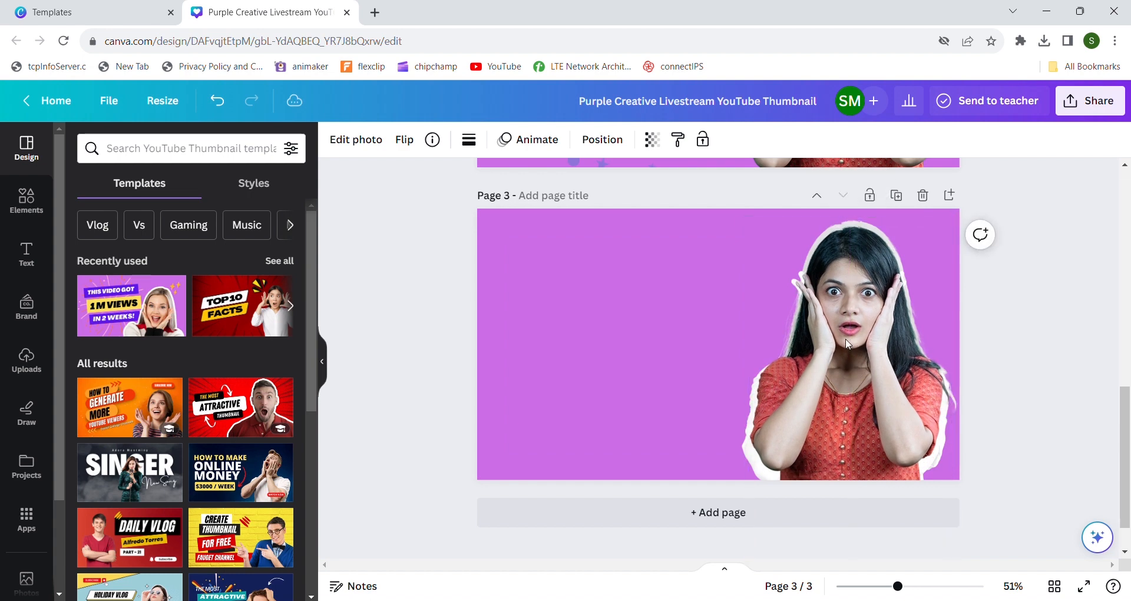
Transfer the grouped, white-outlined woman from page 3 to page 2 in place of the plain cutout, and delete page 3.
scroll(819, 482, "up", 3)
key("ctrl+x")
left_click(923, 350)
left_click(868, 258)
key("ctrl+v")
Enlarge the outlined woman on page 2 and position her beside the banners, against the page's right edge.
left_click_drag(865, 283, 870, 301)
left_click_drag(966, 238, 987, 200)
left_click_drag(906, 368, 880, 408)
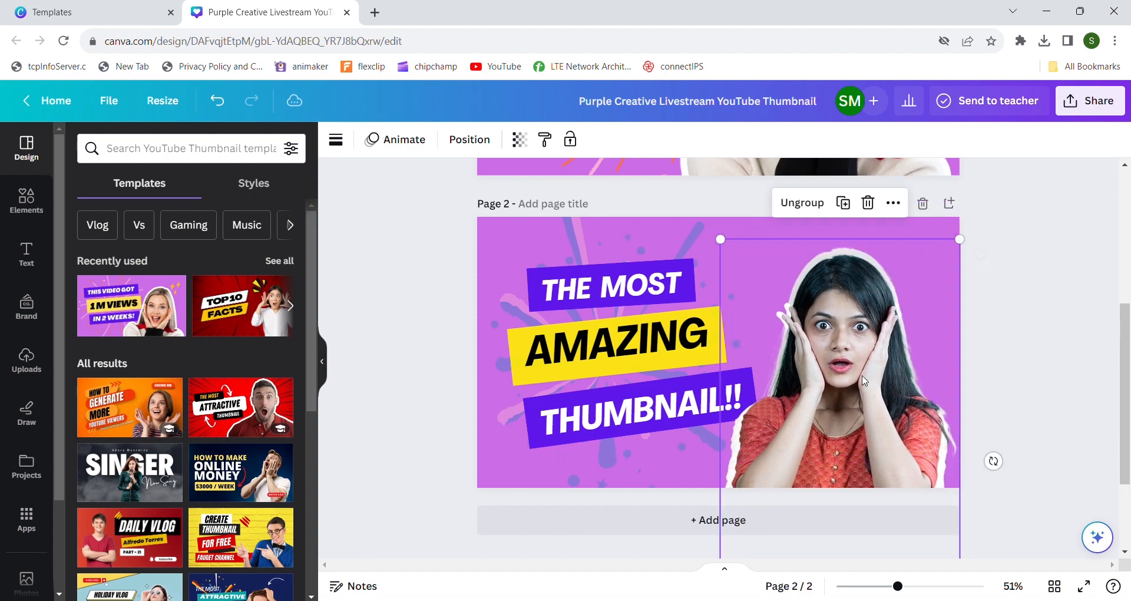
Tilt the outlined woman slightly clockwise and shift the THUMBNAIL!! banner left to clear her arm.
scroll(880, 408, "up", 4)
scroll(880, 408, "down", 4)
scroll(881, 408, "down", 1)
left_click_drag(994, 405, 995, 416)
left_click_drag(876, 365, 880, 353)
scroll(880, 354, "up", 1)
left_click(627, 413)
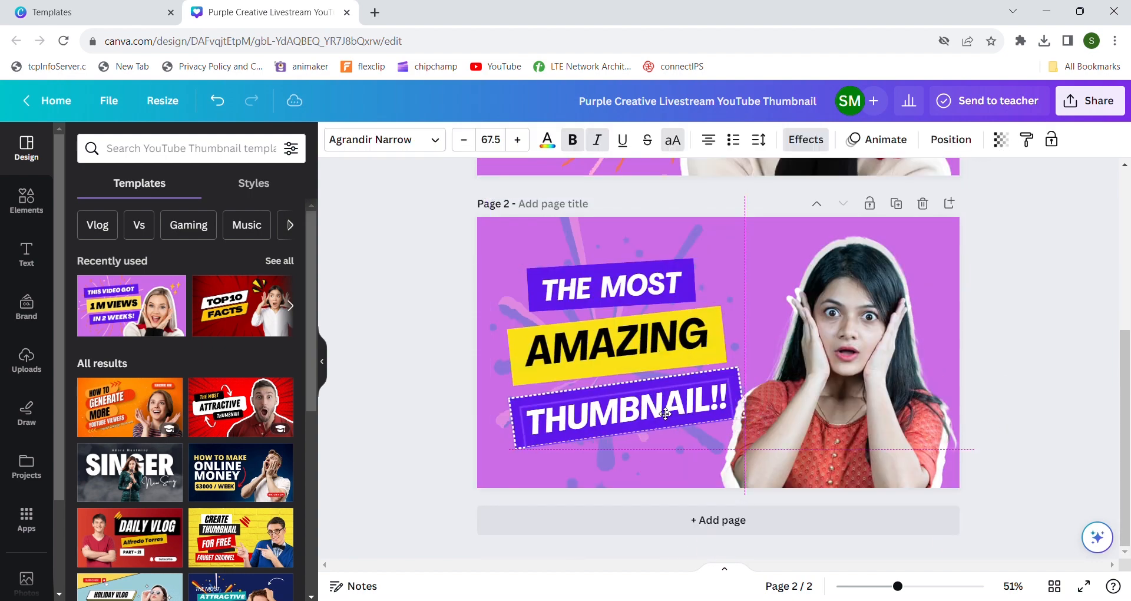
left_click(837, 368)
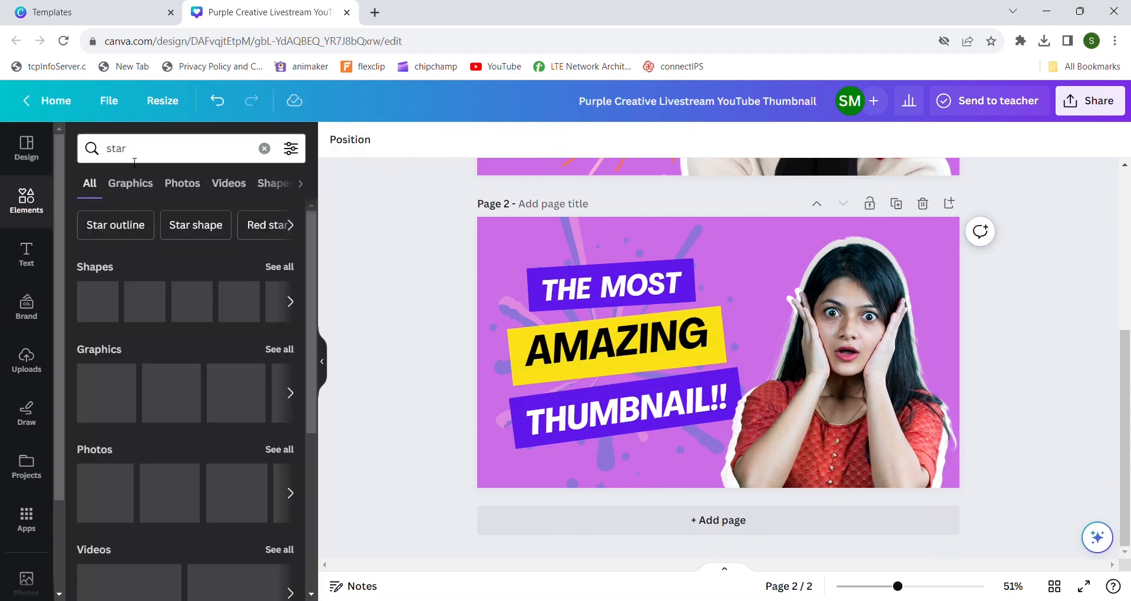
Search the elements for "star", show all graphics, and filter them to static and free ones.
scroll(152, 333, "down", 2)
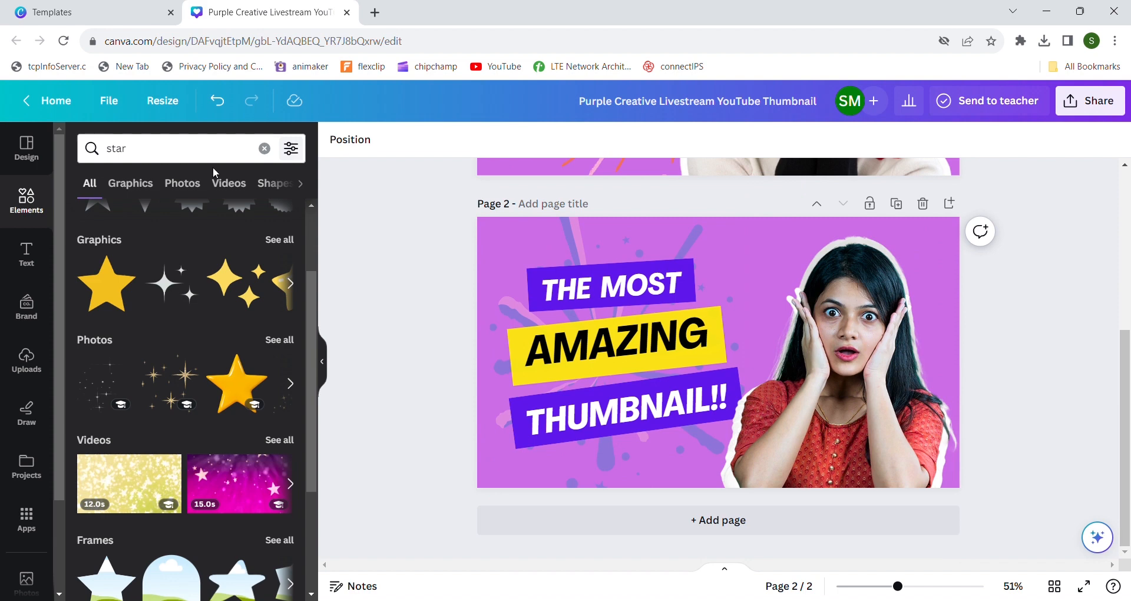
left_click(279, 240)
left_click(291, 149)
scroll(134, 369, "down", 3)
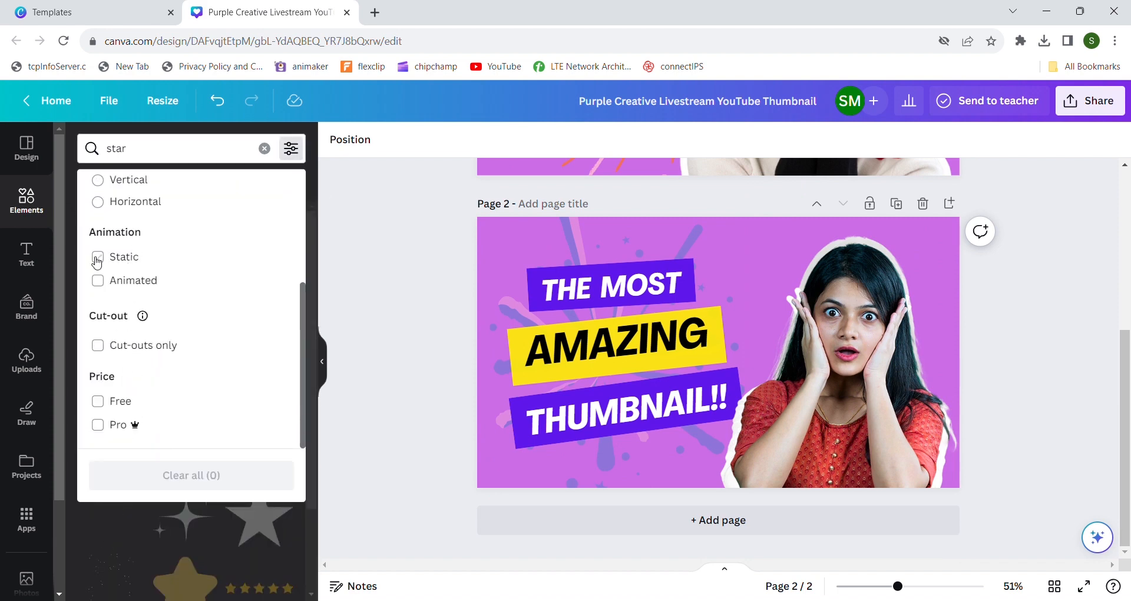
left_click(97, 257)
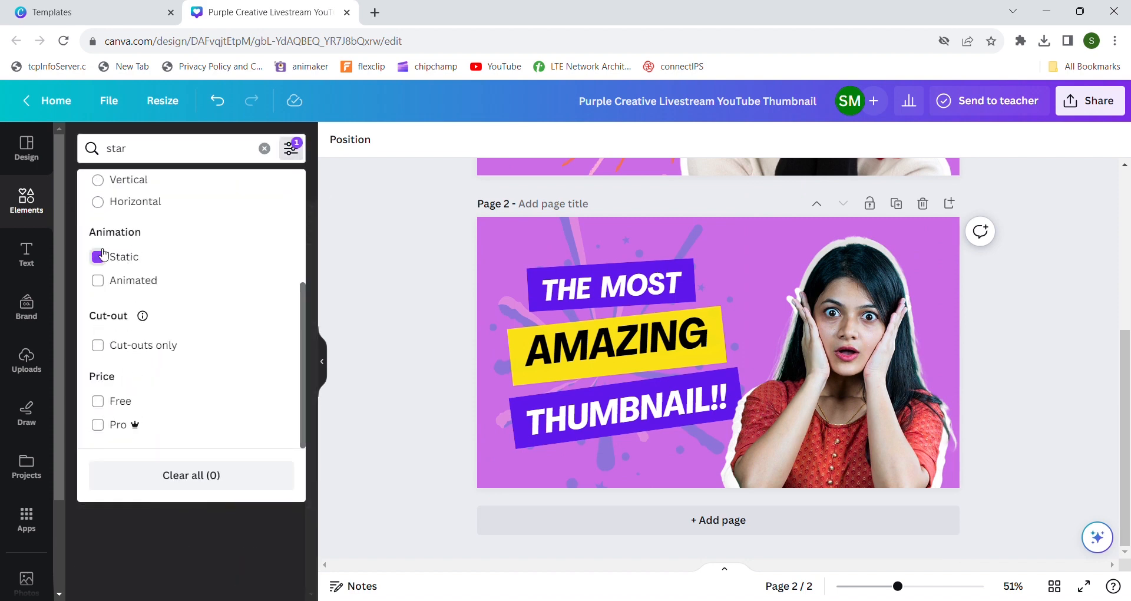
left_click(98, 401)
left_click(374, 316)
Add the yellow three-sparkle star graphic to page 2, shrink it, and place it tilted in the upper-right corner beside the woman's head.
scroll(610, 339, "up", 5)
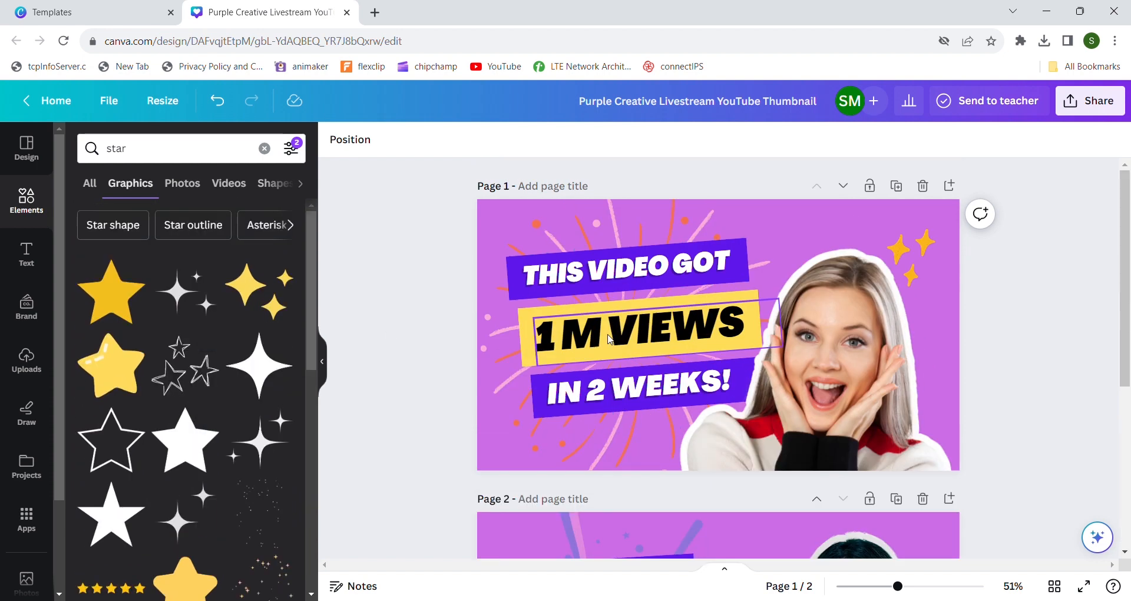
scroll(609, 339, "down", 5)
left_click(259, 292)
left_click_drag(763, 415, 898, 337)
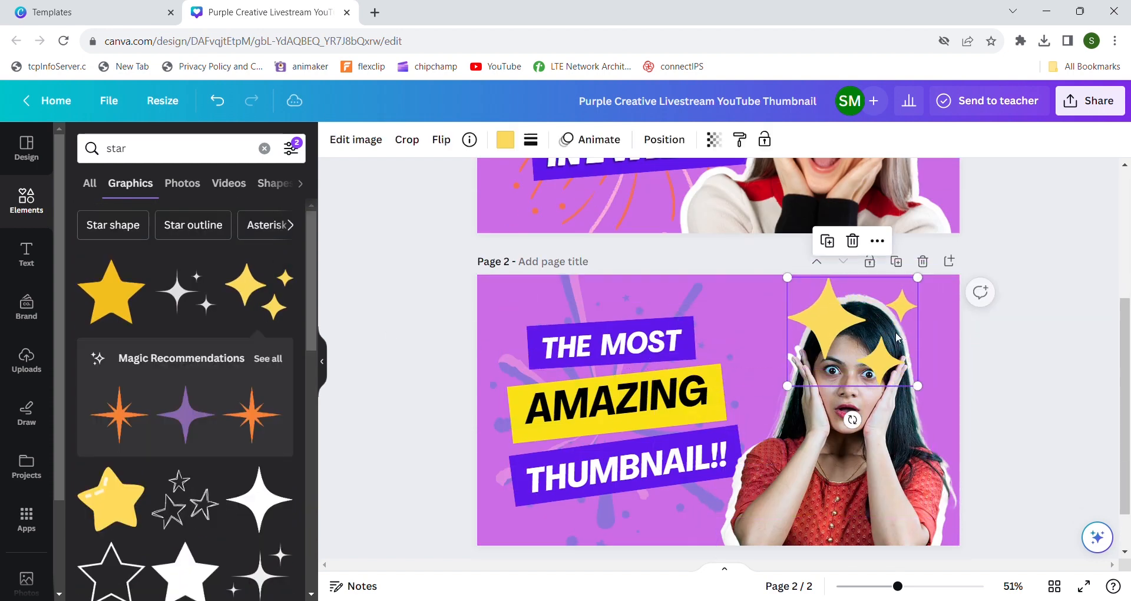
left_click(872, 412)
left_click(884, 319)
left_click_drag(918, 277, 858, 326)
left_click_drag(822, 359, 922, 316)
left_click_drag(923, 379, 900, 387)
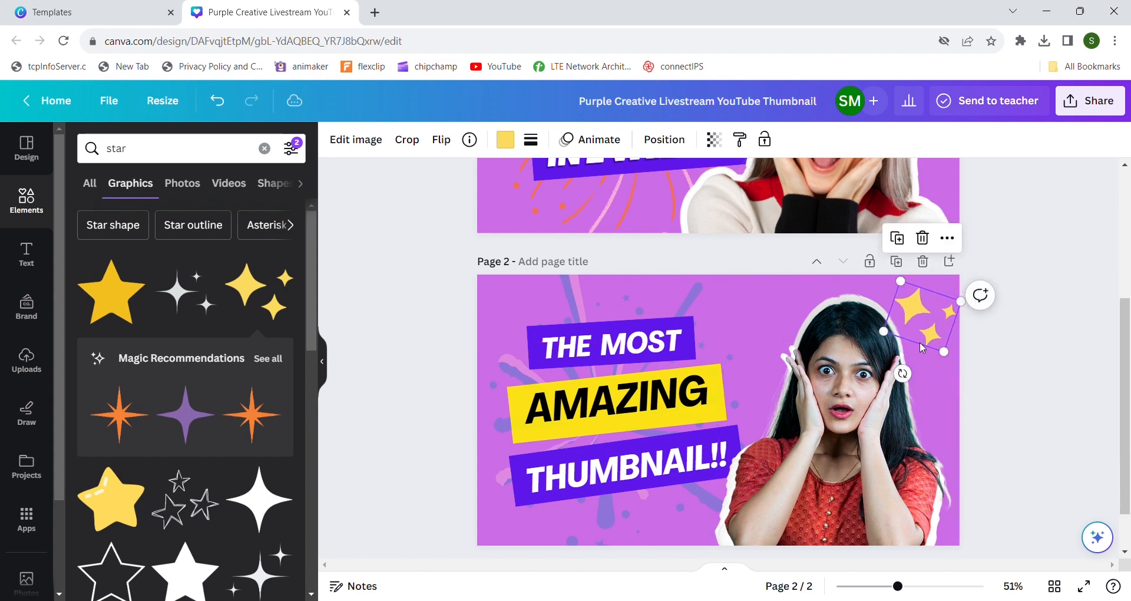
left_click(530, 141)
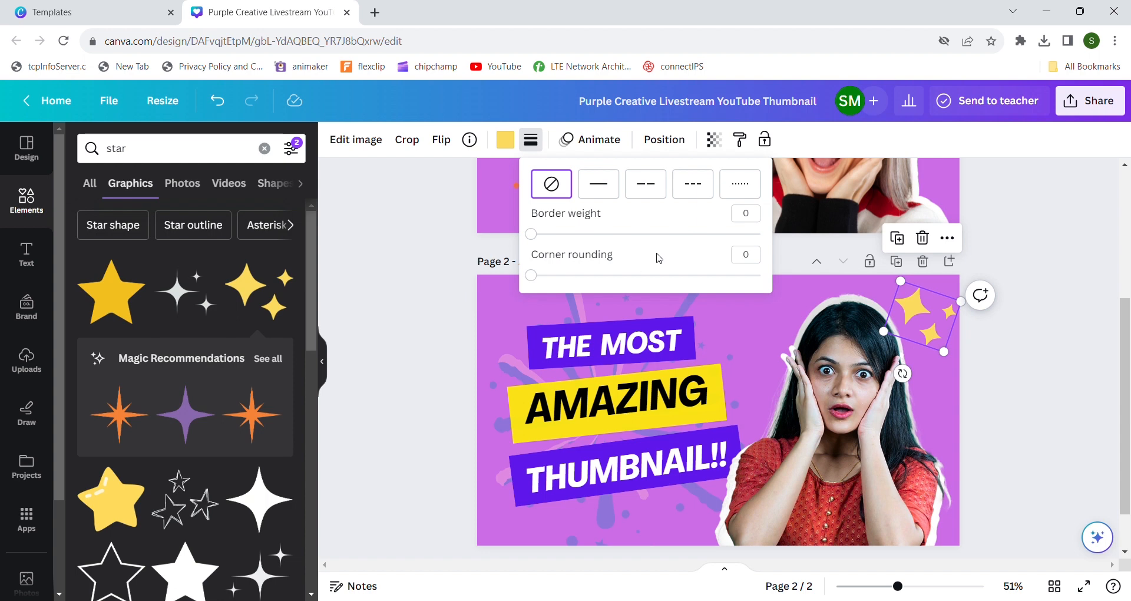
left_click(437, 301)
scroll(437, 301, "down", 1)
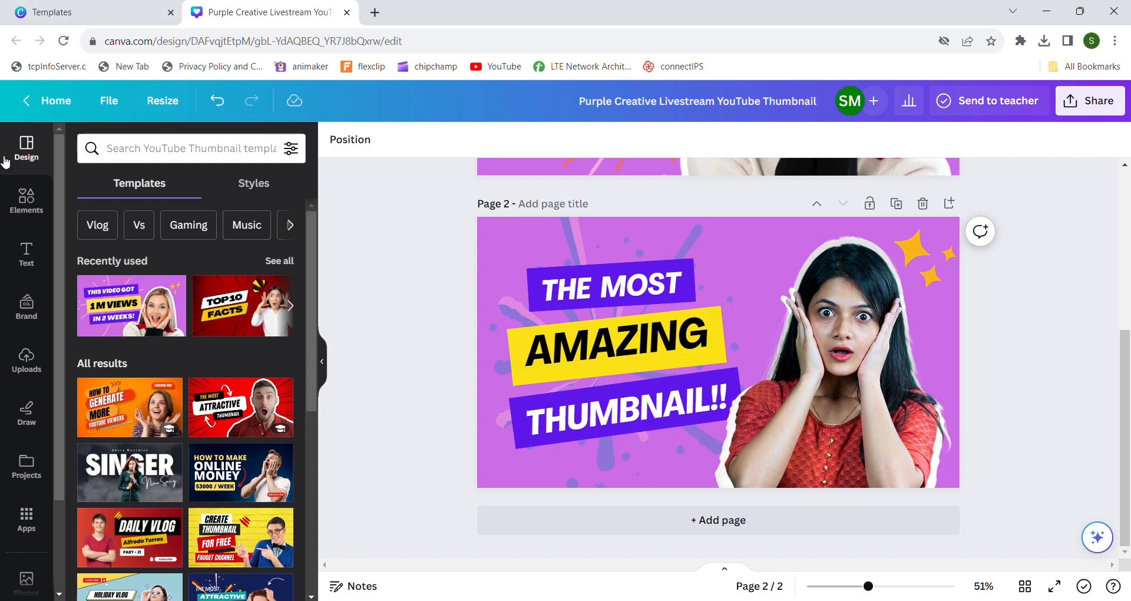
Search the elements for "overlay", show only graphics, and filter them to free ones.
left_click(27, 194)
left_click(163, 148)
type("overlay")
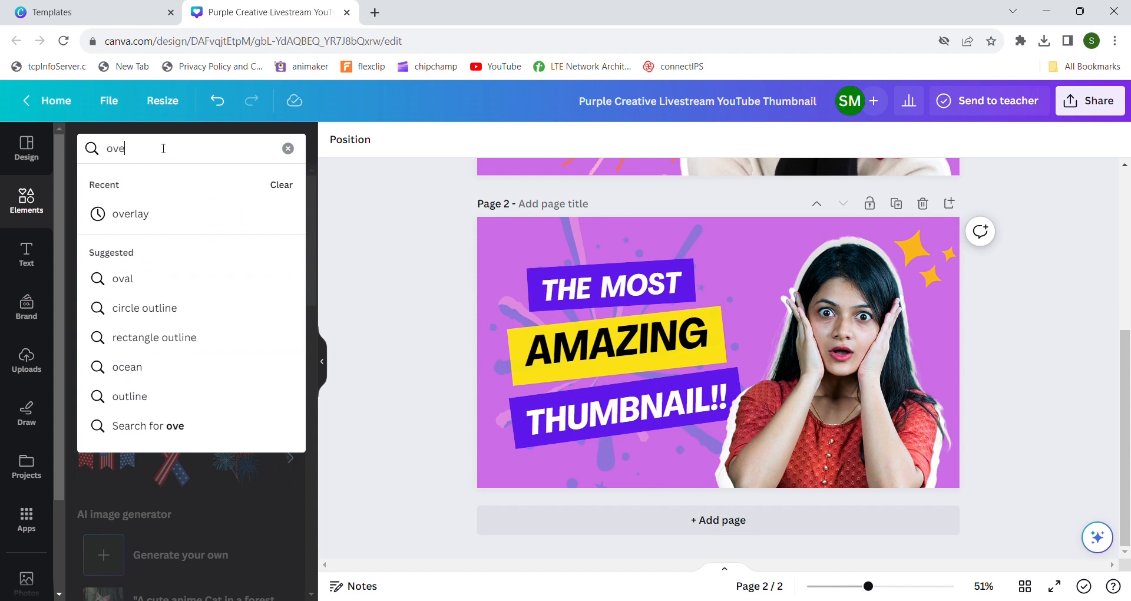
key("Return")
left_click(130, 183)
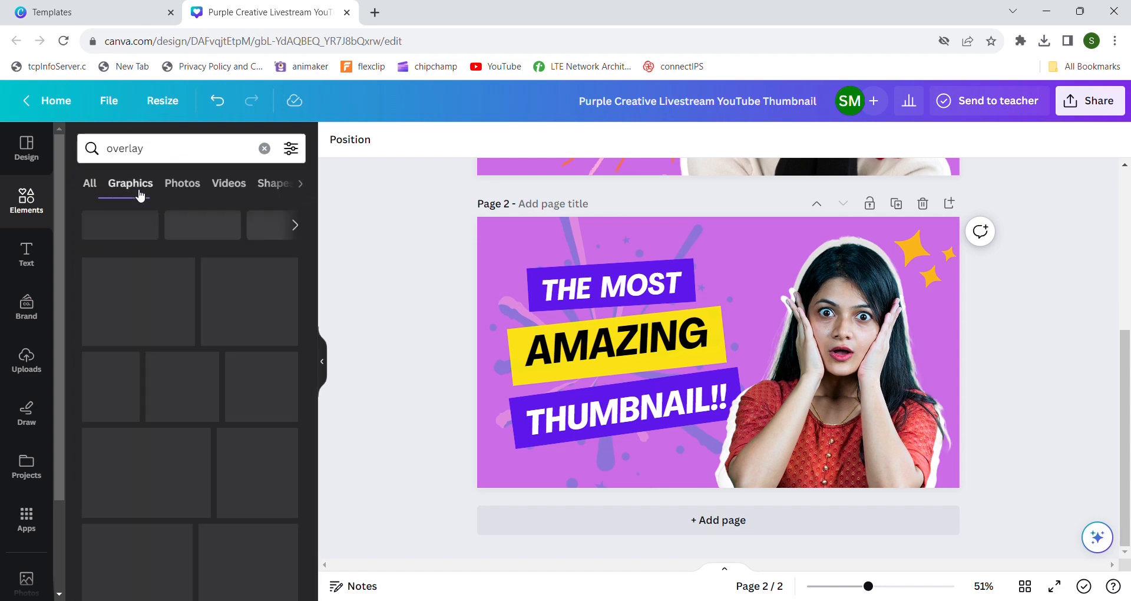
left_click(291, 147)
scroll(146, 412, "down", 3)
left_click(99, 400)
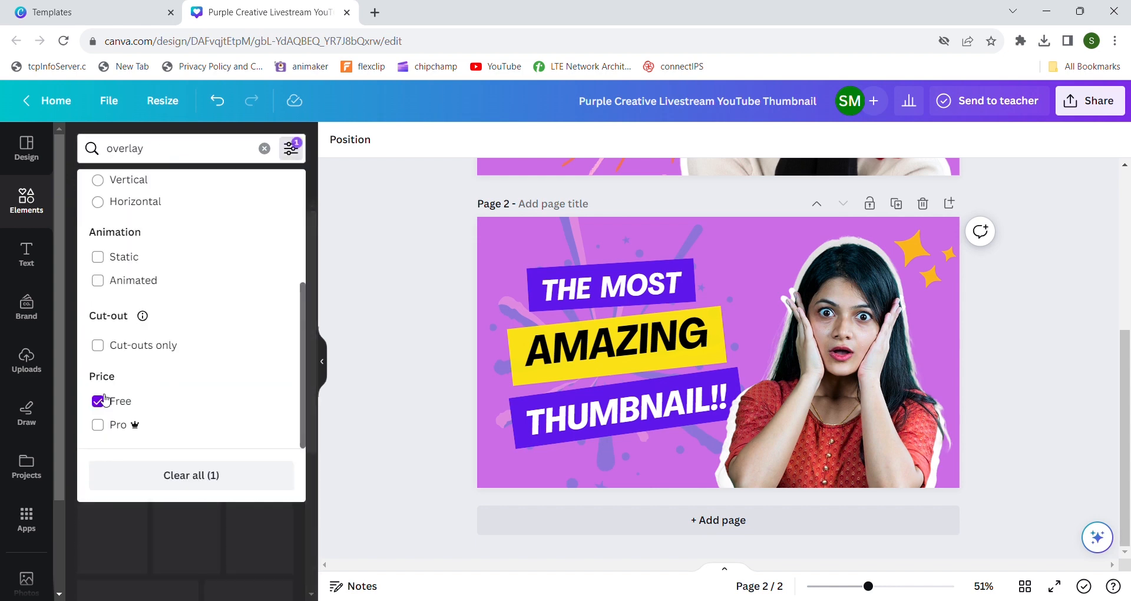
left_click(291, 148)
Add the black-to-transparent gradient overlay to page 2 and enlarge it to about 1063 px square, covering the banner side of the page.
left_click(185, 291)
left_click_drag(665, 299, 465, 207)
left_click_drag(514, 409, 431, 557)
key("ctrl+z")
left_click(588, 429)
left_click_drag(517, 429, 373, 551)
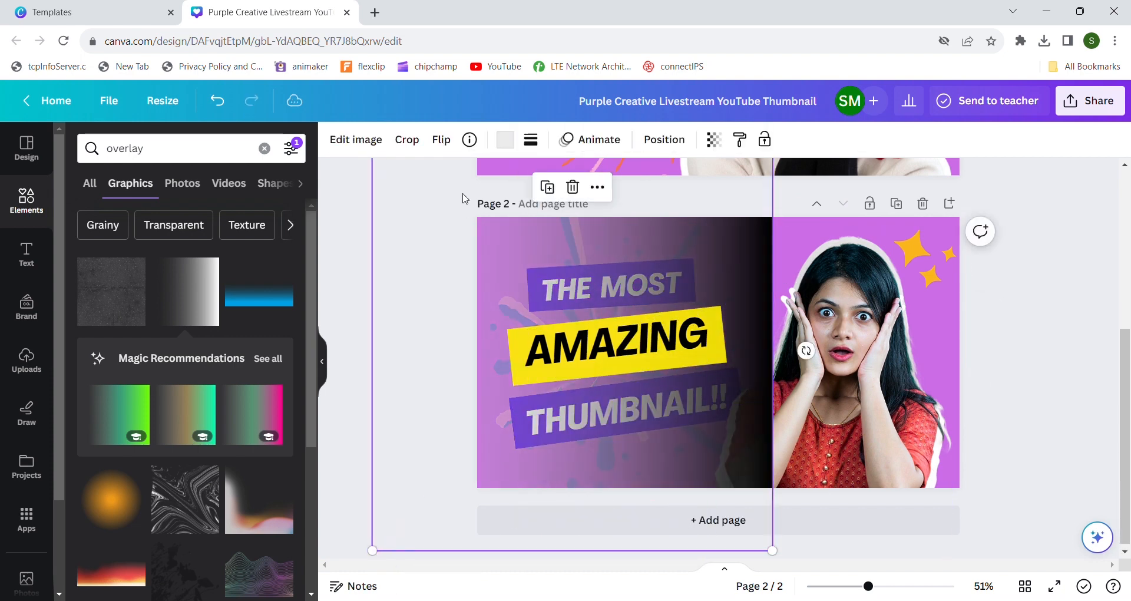
Recolor the gradient overlay with the light purple document color and send it backward behind the banners.
left_click(505, 140)
left_click(207, 230)
left_click(245, 229)
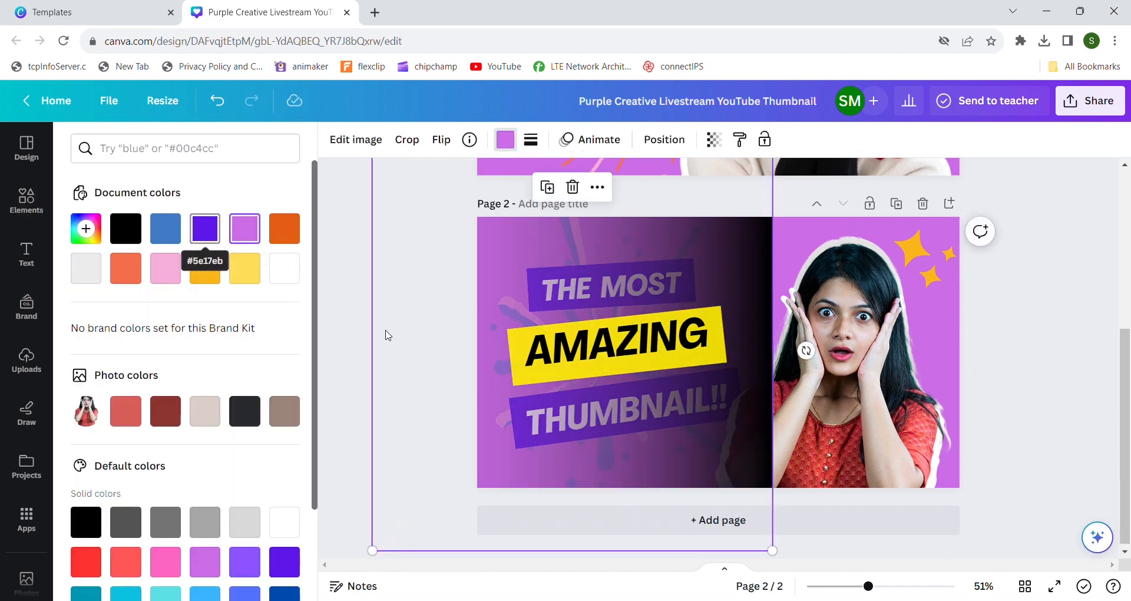
left_click(669, 141)
left_click(249, 184)
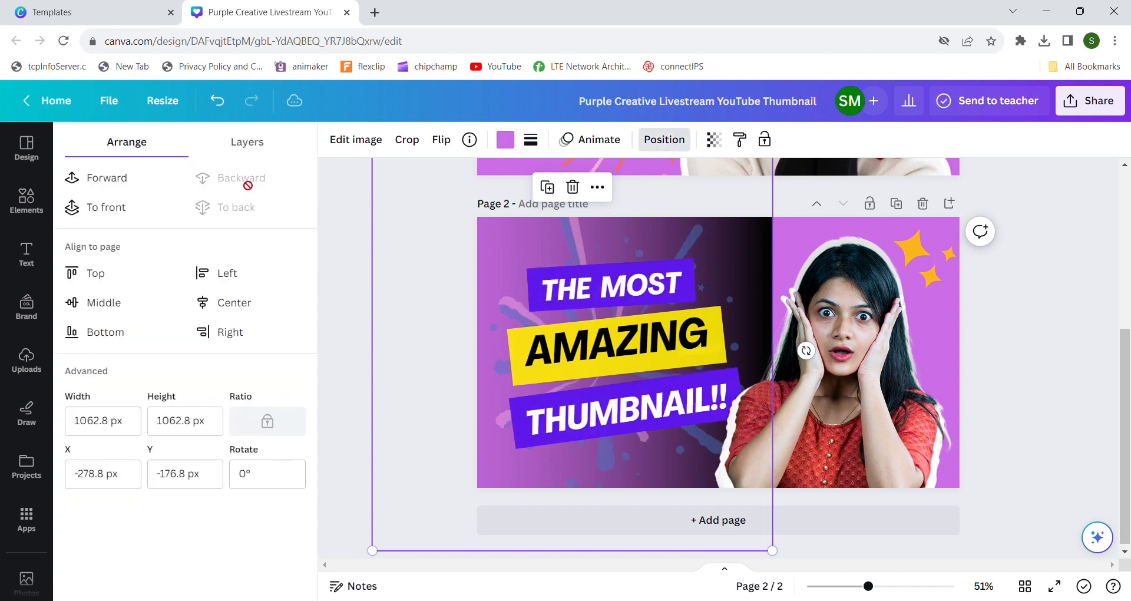
Flip the gradient overlay horizontally so its dark edge faces the outer page edge, and shift it slightly inward.
left_click(448, 143)
left_click(458, 181)
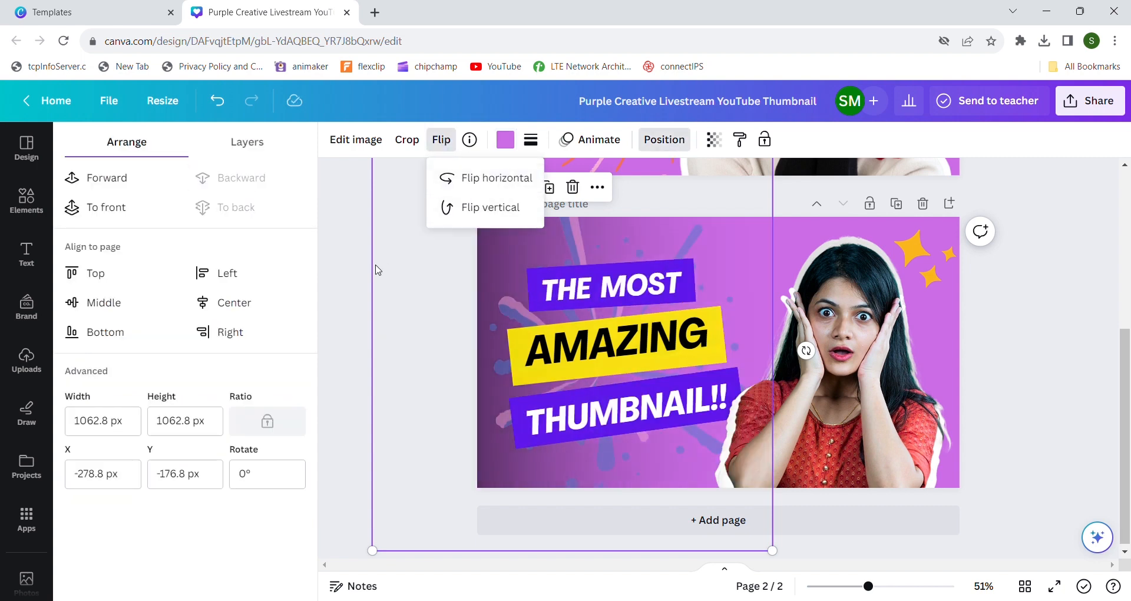
left_click_drag(444, 308, 465, 313)
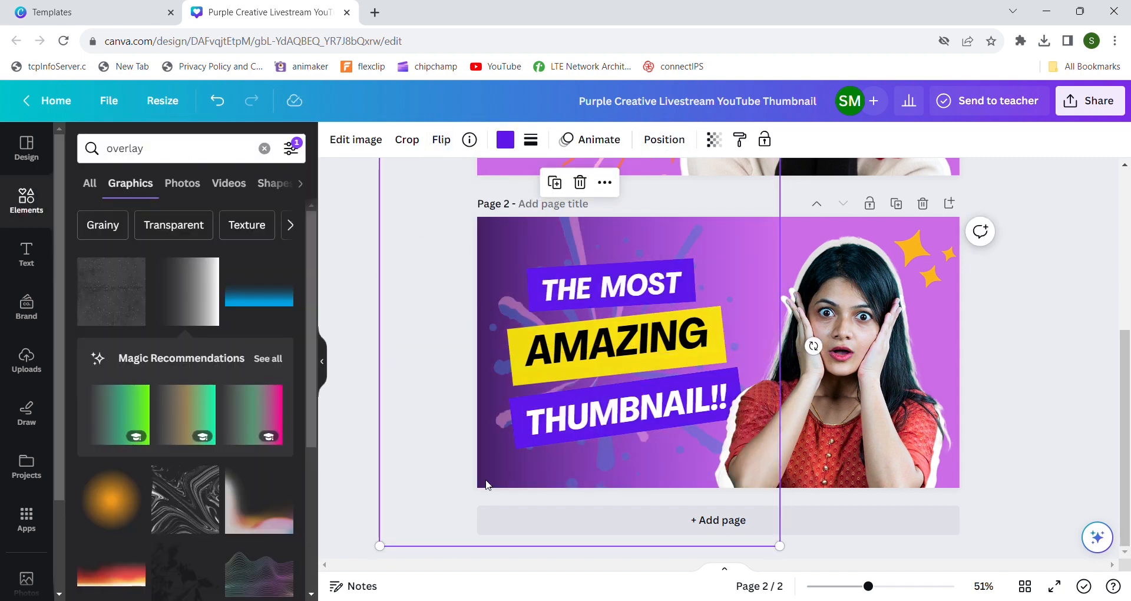
Paste a copy of the gradient overlay, move it over the woman's side of page 2, and flip it horizontally.
key("ctrl+v")
left_click_drag(490, 462, 745, 465)
left_click(441, 139)
left_click(496, 178)
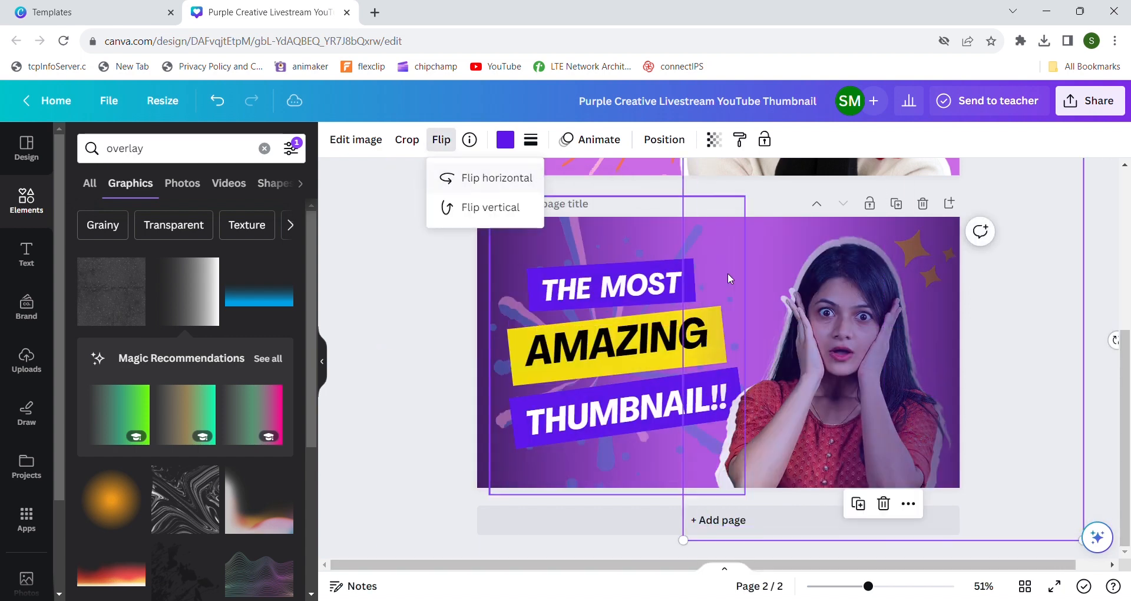
Send the copied gradient overlay backward behind the woman and the star graphic, and deselect it.
left_click(664, 146)
left_click(265, 177)
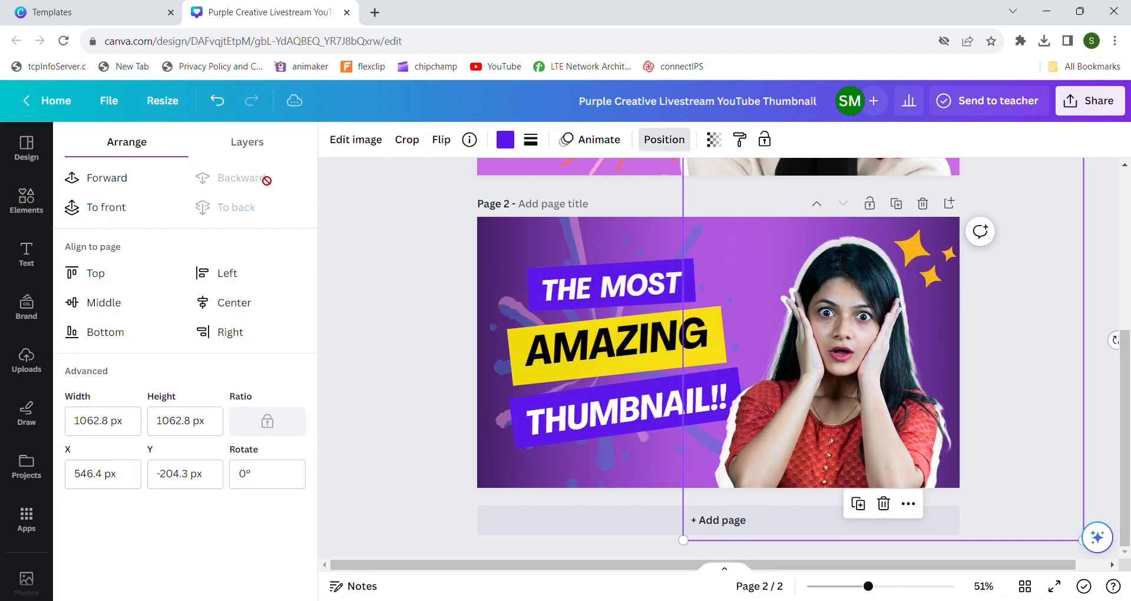
left_click(1077, 287)
left_click(1104, 271)
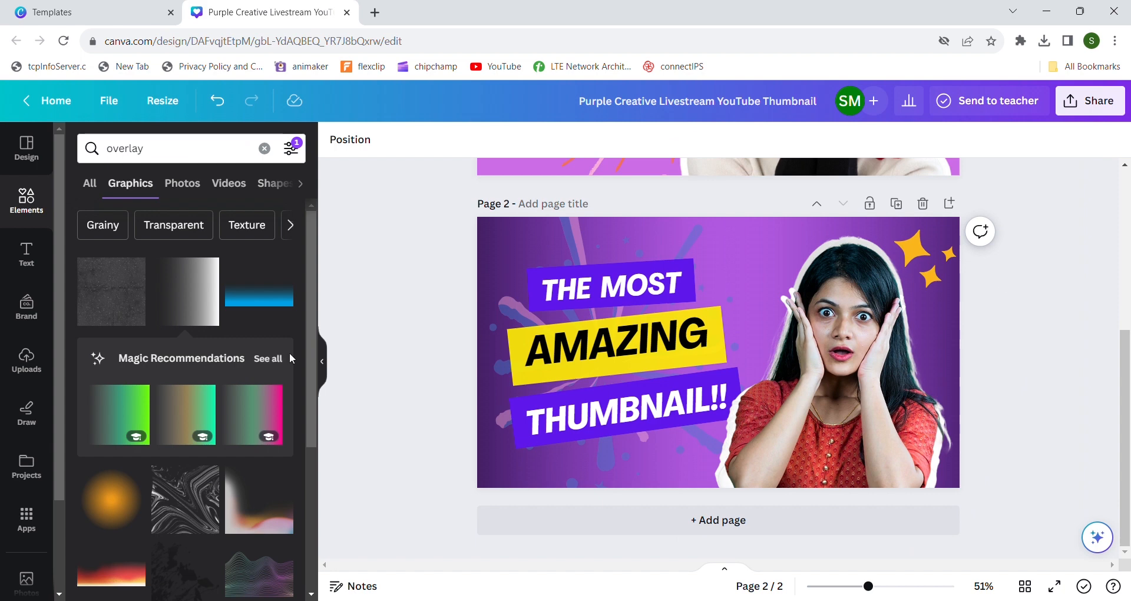
Download both pages of the design as PNG at size 1 (1,280 × 720 px).
left_click(1090, 100)
left_click(896, 469)
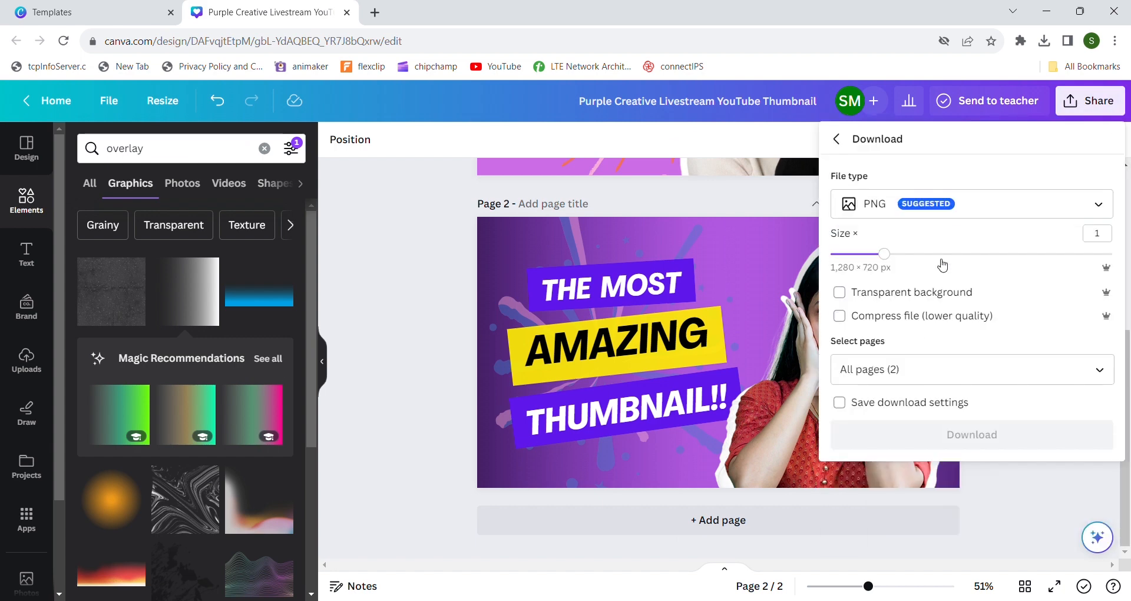
left_click(973, 434)
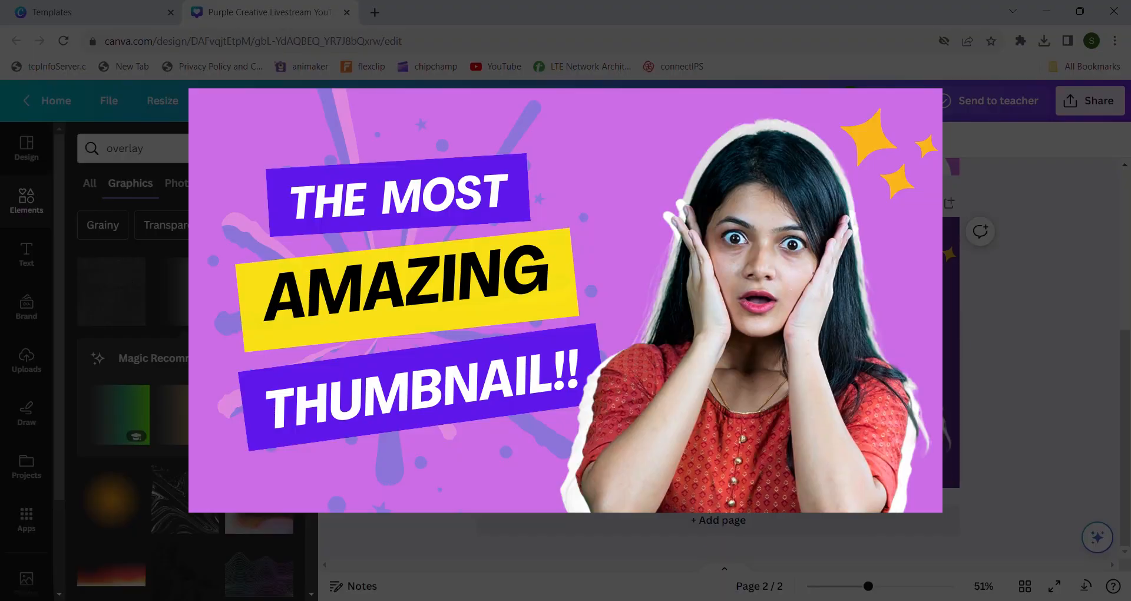